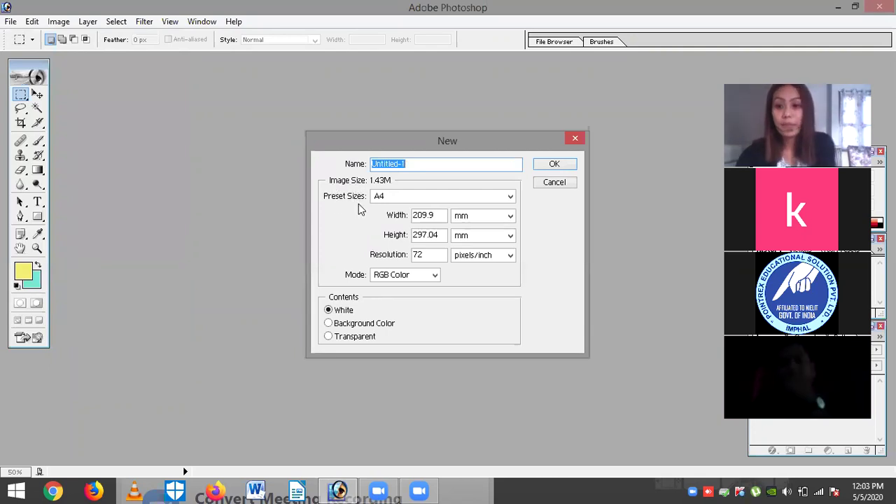
Choose the A4 preset size for the new document and set its resolution to 72 pixels/inch
{"action": "left_click", "coordinate": [511, 197]}
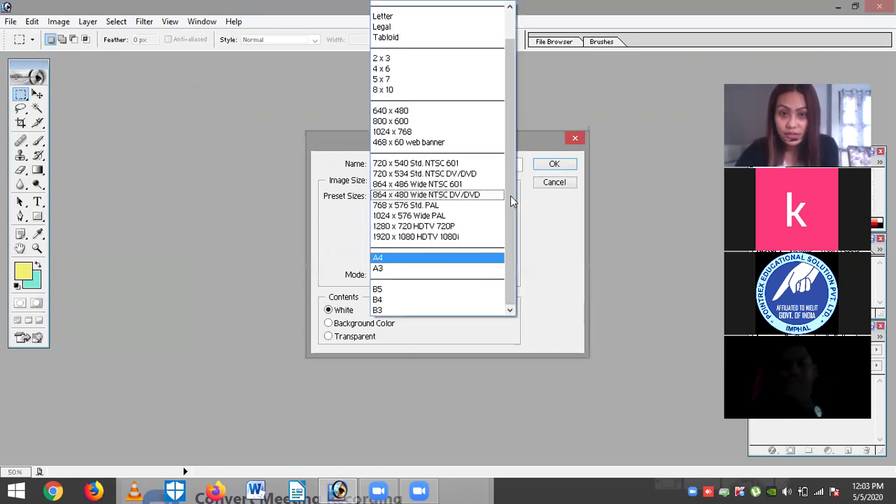
{"action": "left_click", "coordinate": [447, 258]}
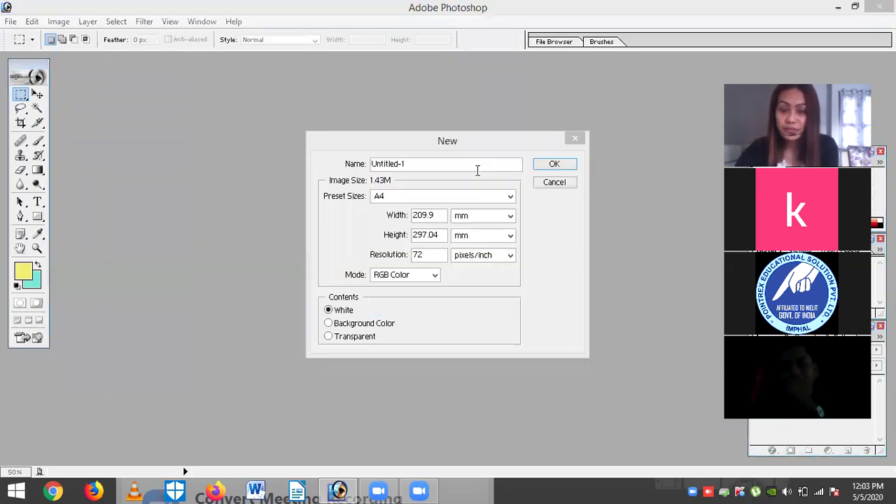
{"action": "left_click", "coordinate": [511, 201]}
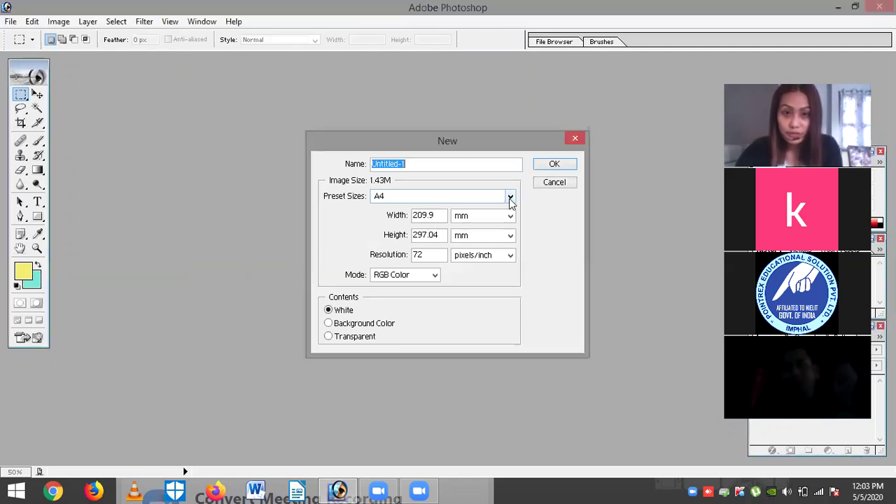
{"action": "left_click", "coordinate": [511, 201]}
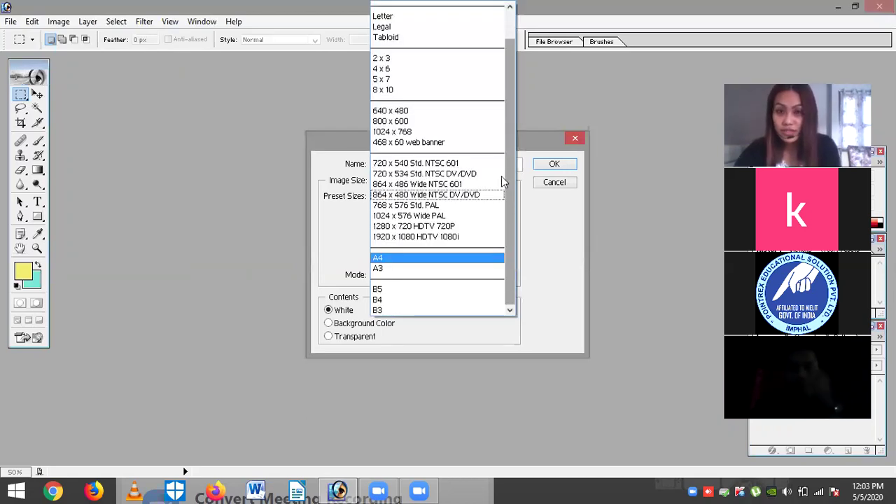
{"action": "left_click", "coordinate": [531, 110]}
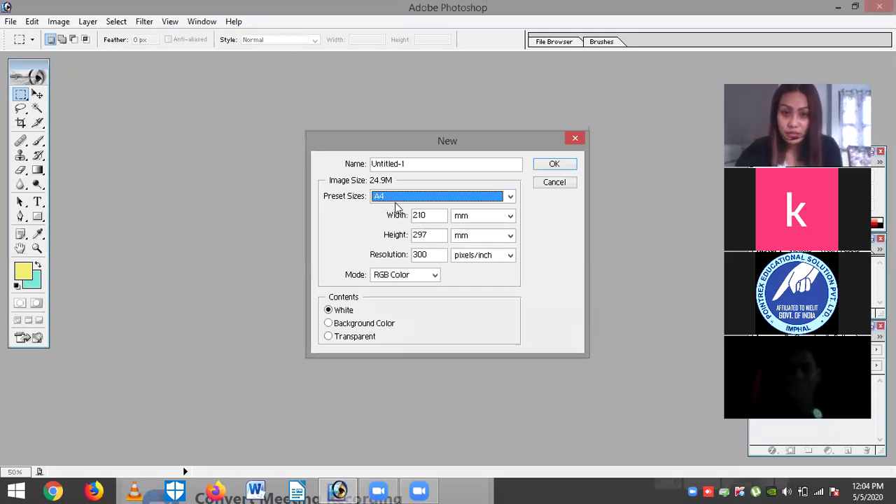
{"action": "left_click", "coordinate": [434, 257]}
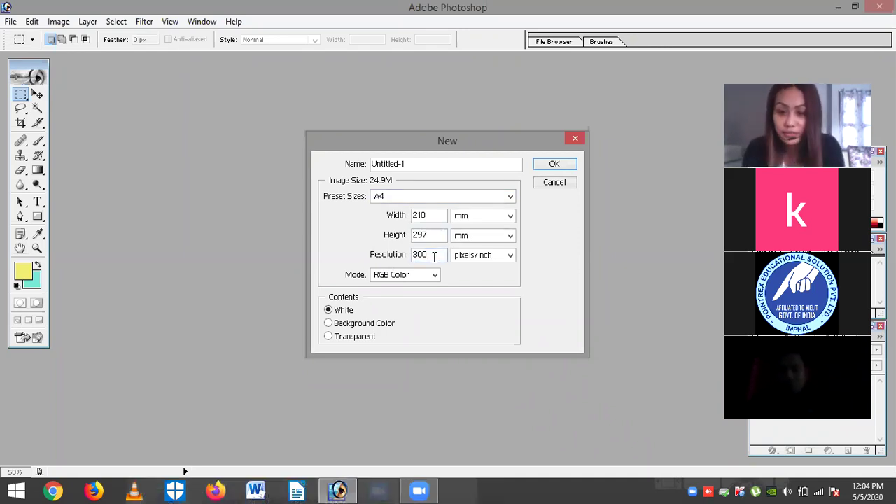
{"action": "key", "text": "BackSpace"}
{"action": "key", "text": "BackSpace"}
{"action": "key", "text": "BackSpace"}
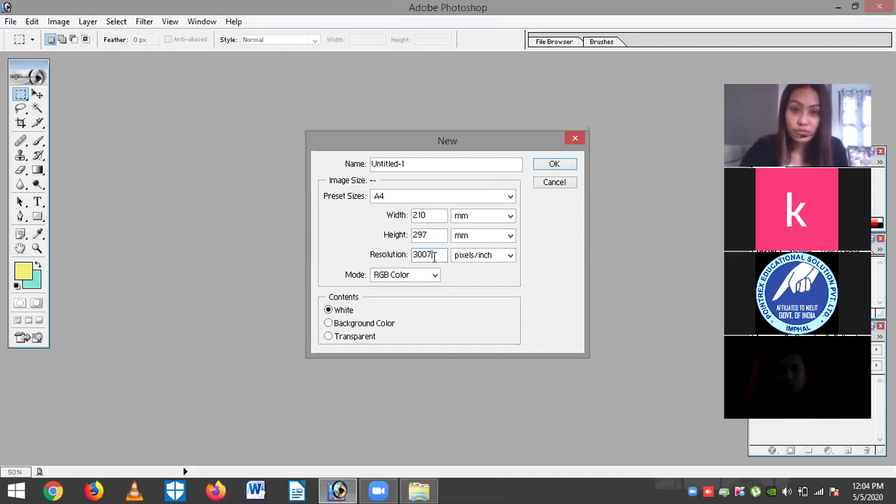
{"action": "type", "text": "72"}
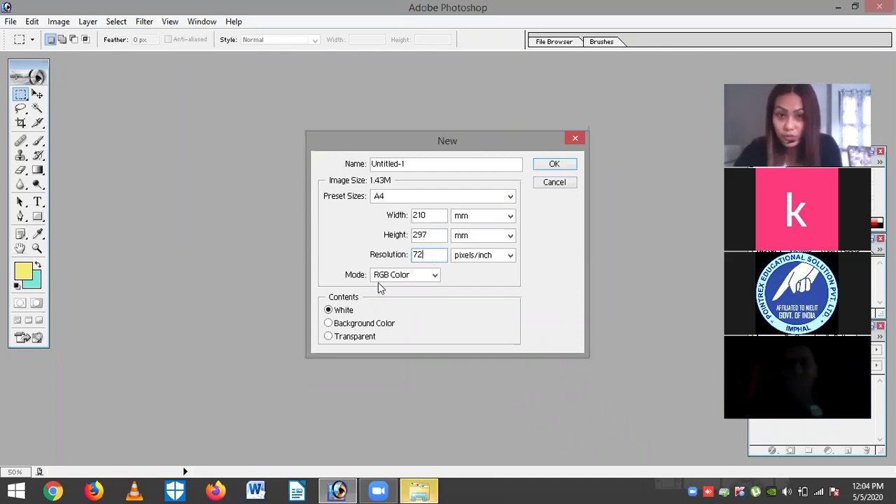
Set the new document's mode to RGB Color and create the document
{"action": "left_click", "coordinate": [434, 275]}
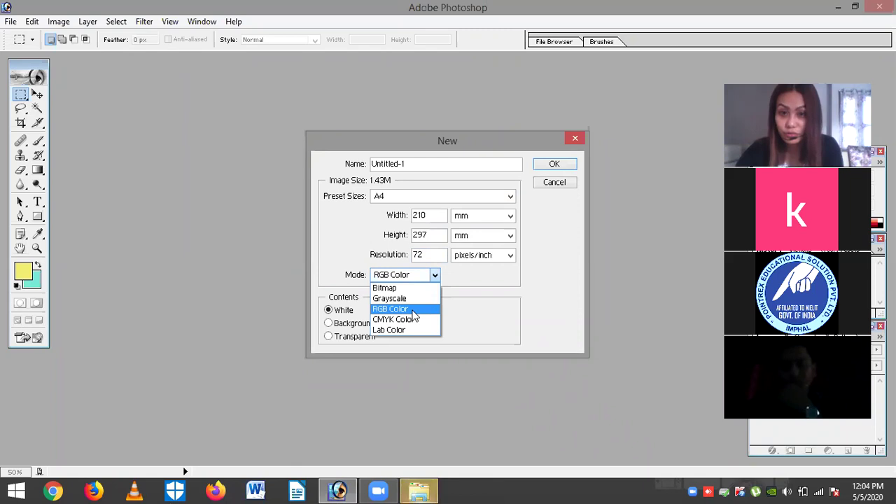
{"action": "left_click", "coordinate": [412, 311]}
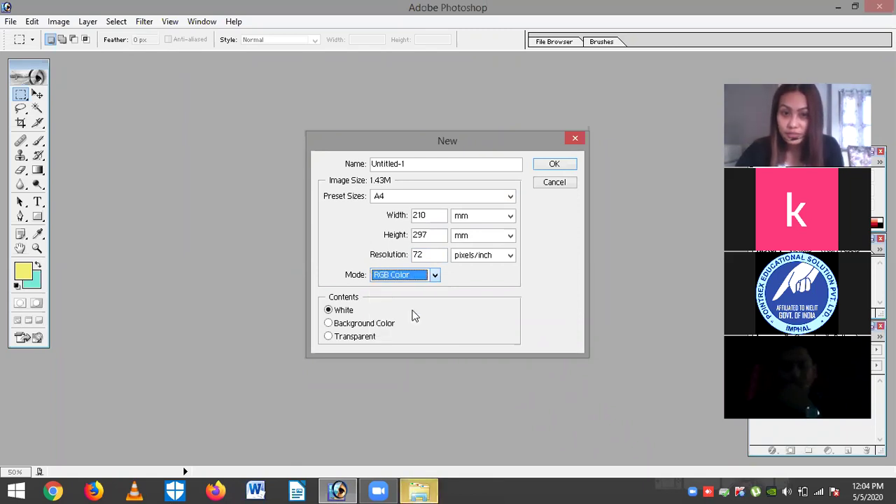
{"action": "left_click", "coordinate": [435, 276]}
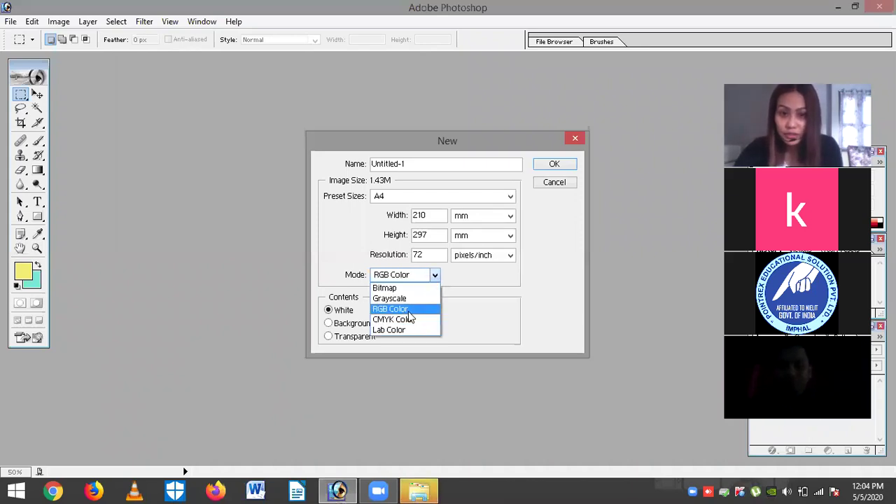
{"action": "left_click", "coordinate": [409, 310]}
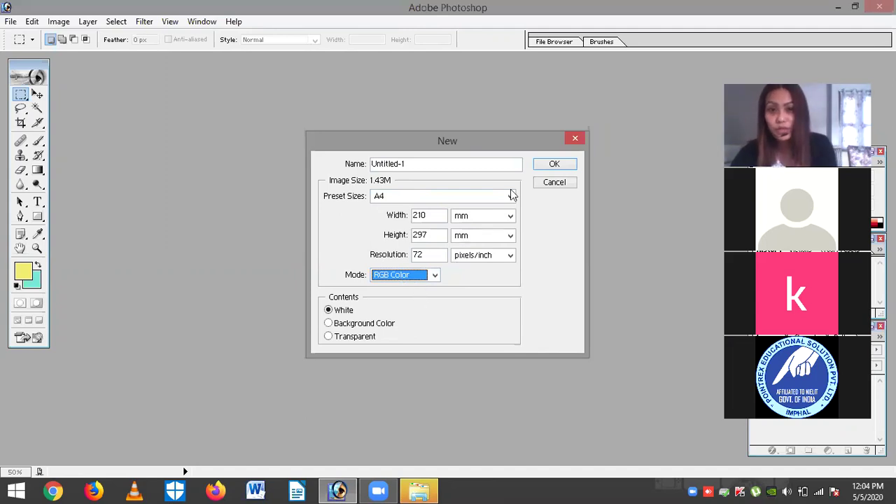
{"action": "left_click", "coordinate": [549, 165]}
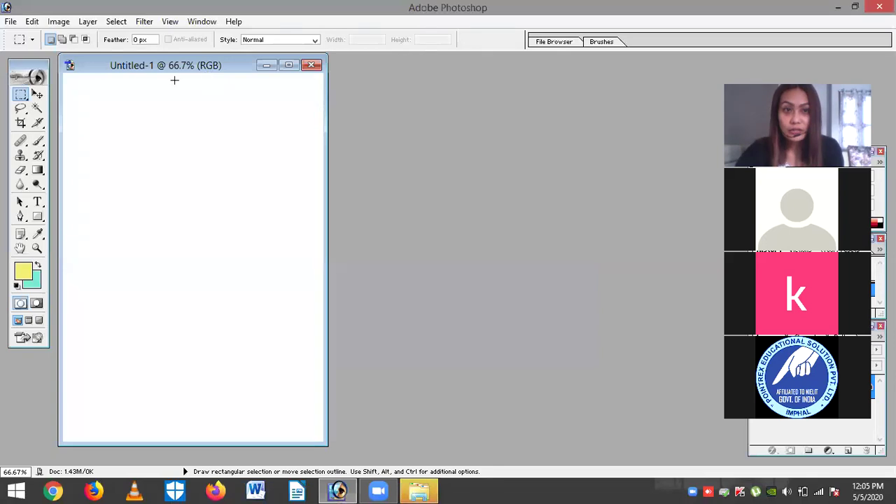
Maximize the document window and move the toolbox slightly inward and down from the corner
{"action": "left_click", "coordinate": [288, 66]}
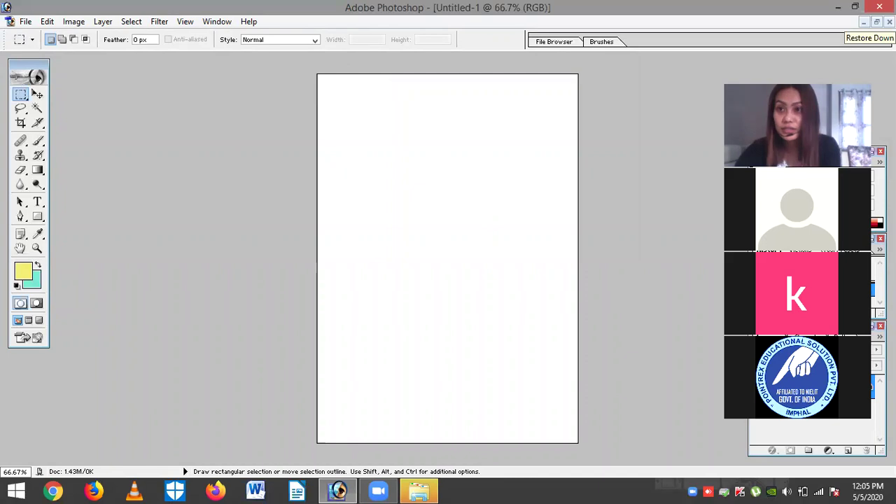
{"action": "left_click", "coordinate": [877, 22]}
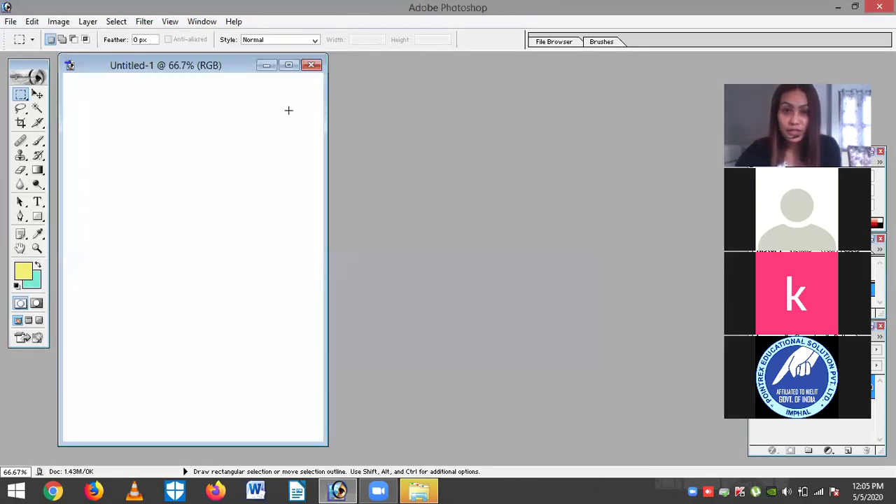
{"action": "left_click", "coordinate": [289, 65]}
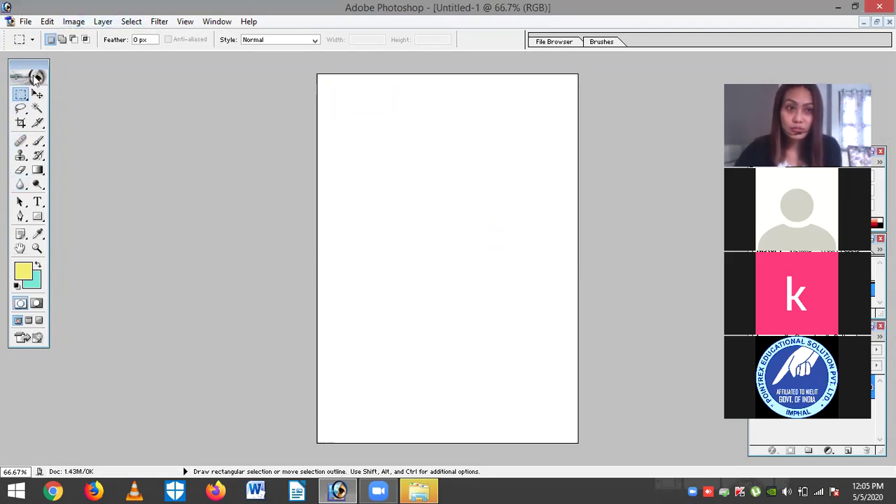
{"action": "left_click_drag", "start_coordinate": [28, 74], "coordinate": [38, 96]}
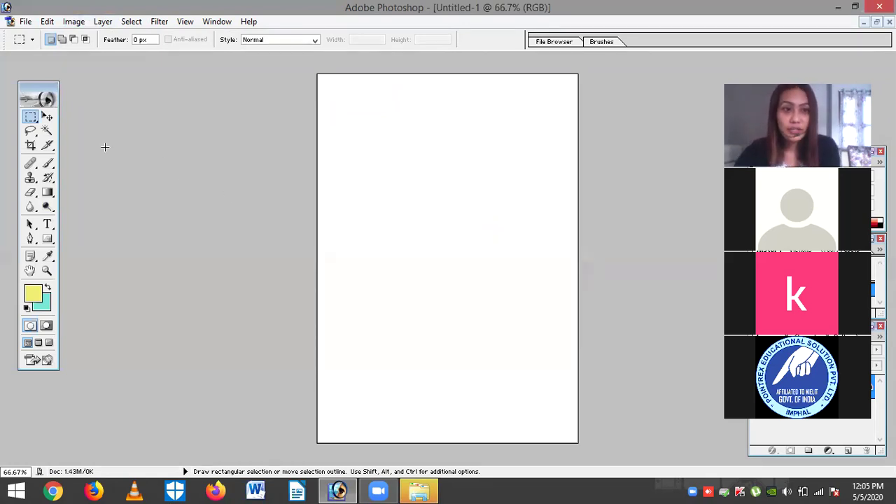
Draw a wide rectangular selection across the upper part of the page with the Rectangular Marquee Tool
{"action": "left_click", "coordinate": [33, 121]}
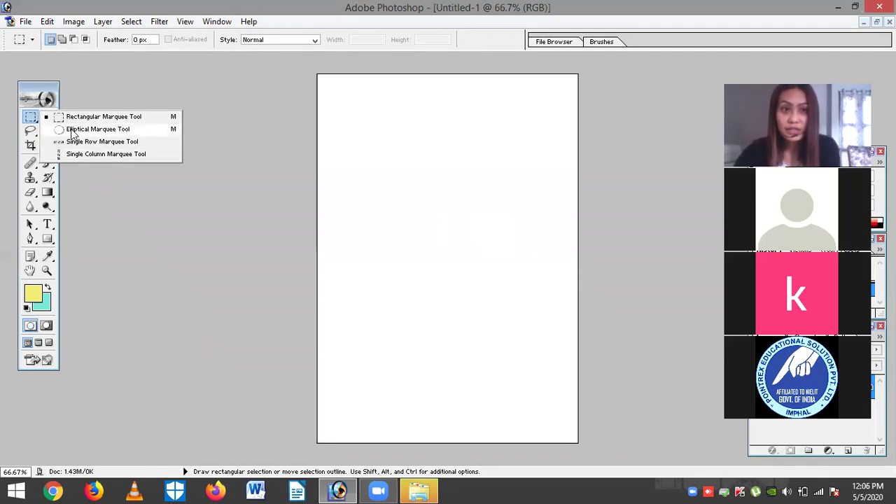
{"action": "left_click", "coordinate": [98, 222]}
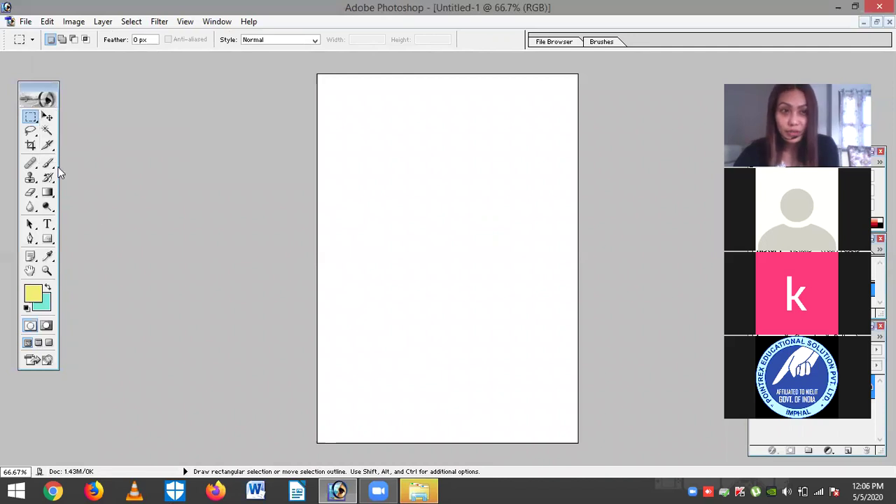
{"action": "right_click", "coordinate": [31, 119]}
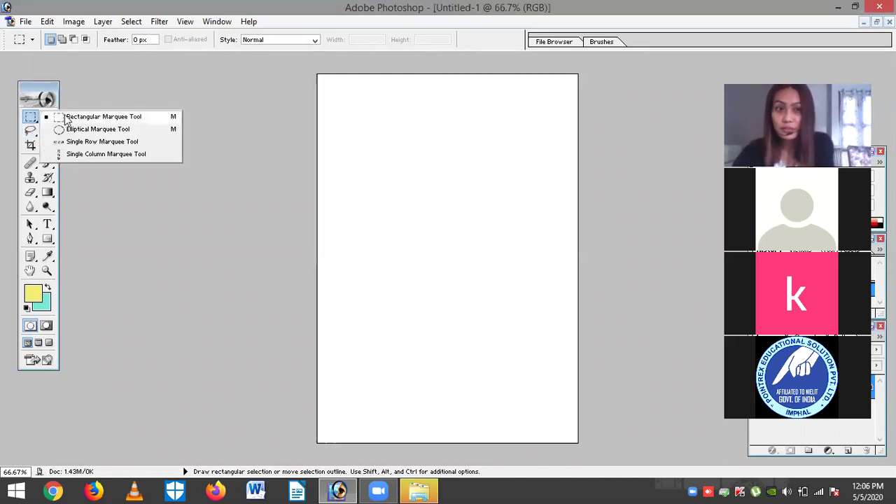
{"action": "left_click", "coordinate": [67, 118]}
{"action": "left_click_drag", "start_coordinate": [338, 120], "coordinate": [492, 203]}
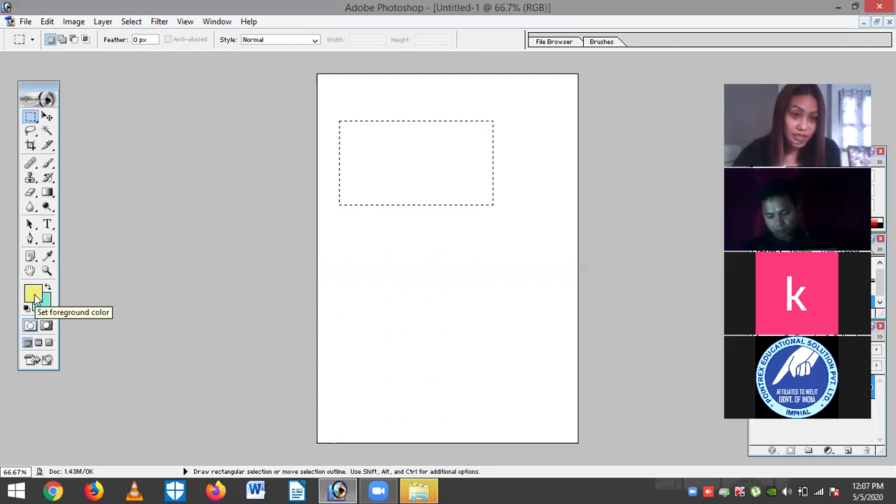
Set the foreground color to blue, hex 0E0EDC
{"action": "left_click", "coordinate": [34, 295]}
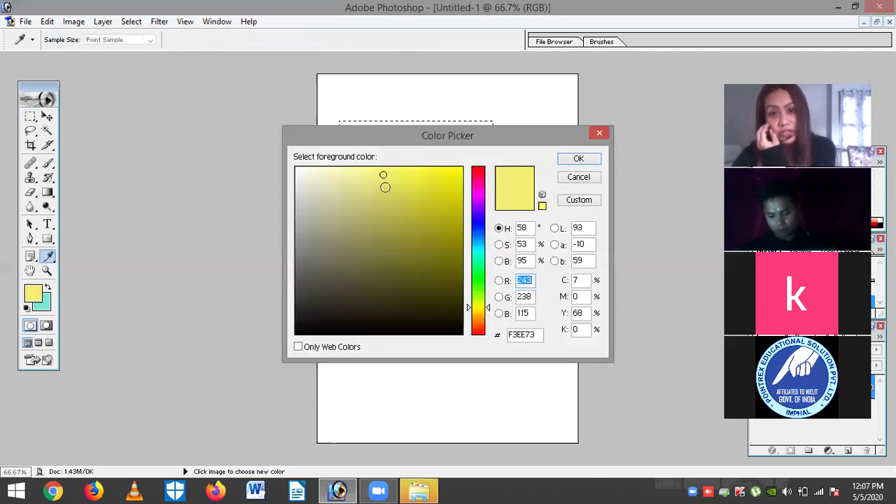
{"action": "left_click", "coordinate": [478, 224]}
{"action": "left_click", "coordinate": [451, 180]}
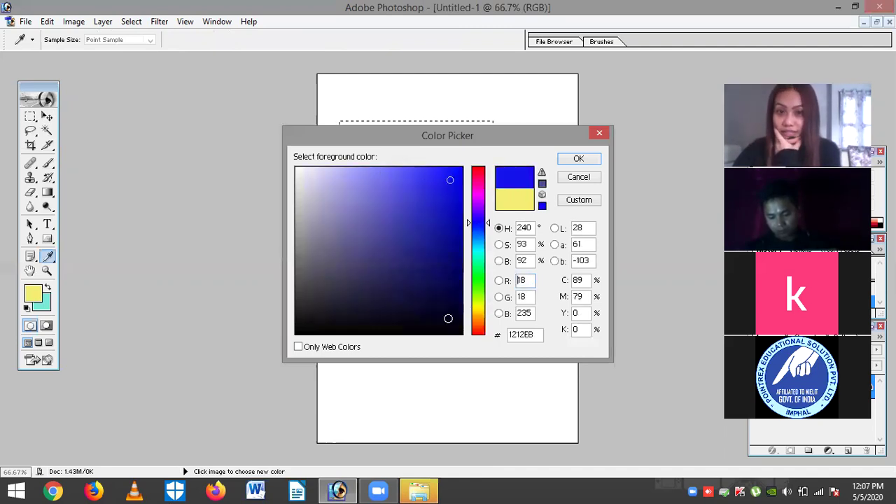
{"action": "left_click_drag", "start_coordinate": [480, 264], "coordinate": [477, 290]}
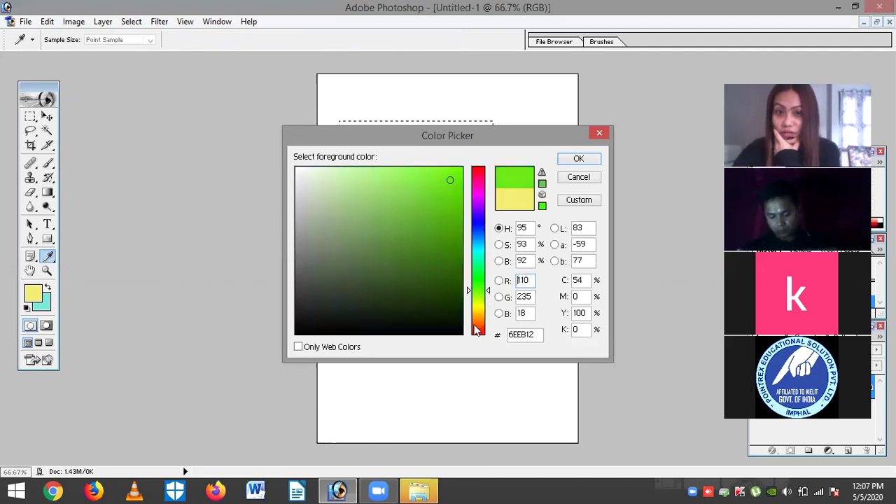
{"action": "left_click", "coordinate": [480, 224]}
{"action": "left_click", "coordinate": [452, 190]}
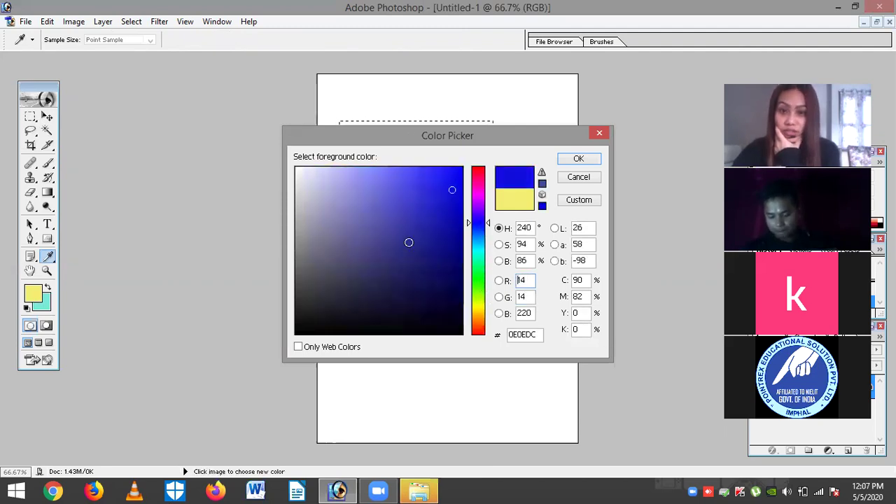
{"action": "left_click", "coordinate": [579, 159]}
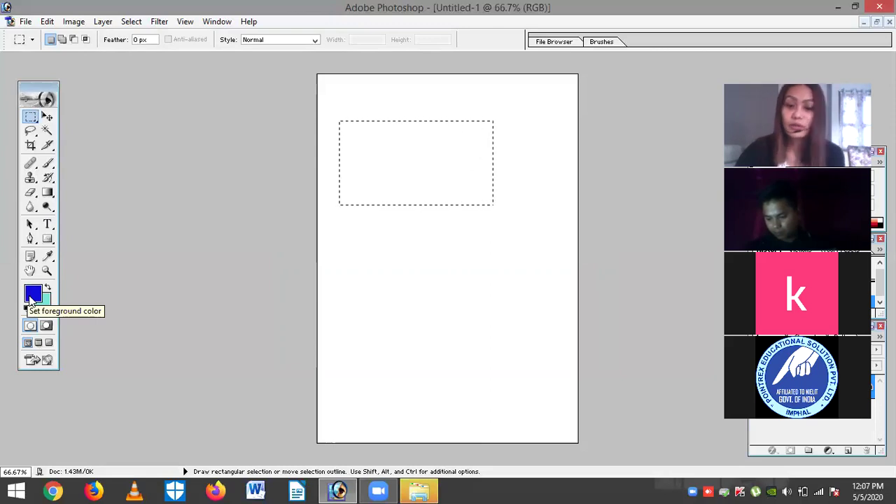
Fill the rectangular selection with the blue foreground color, and undo both the fill and the selection
{"action": "key", "text": "alt"}
{"action": "key", "text": "alt+BackSpace"}
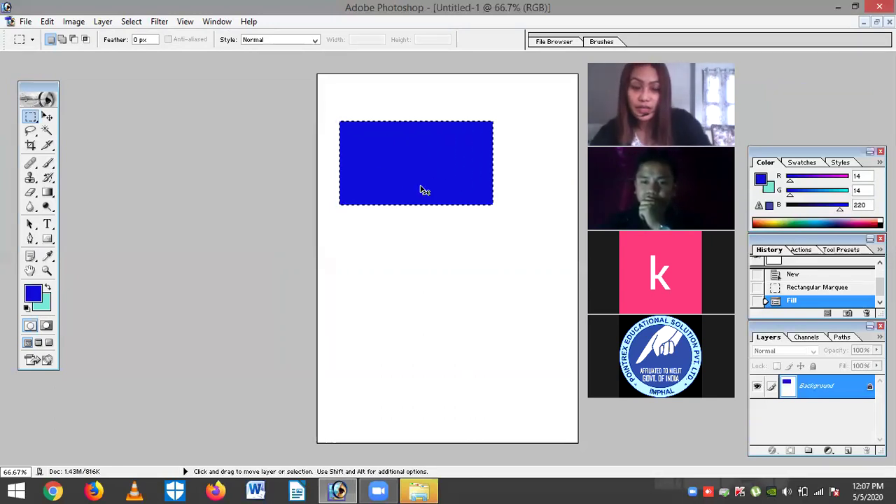
{"action": "key", "text": "ctrl"}
{"action": "key", "text": "ctrl+alt+z"}
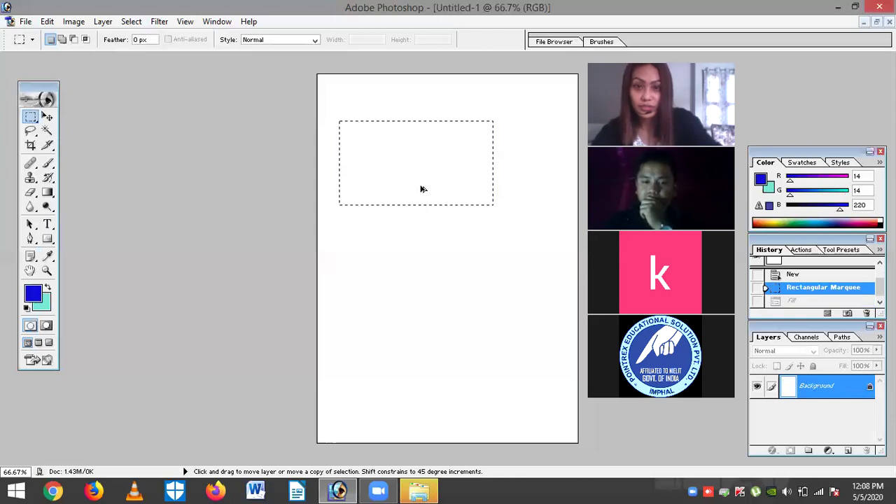
{"action": "key", "text": "ctrl+alt+z"}
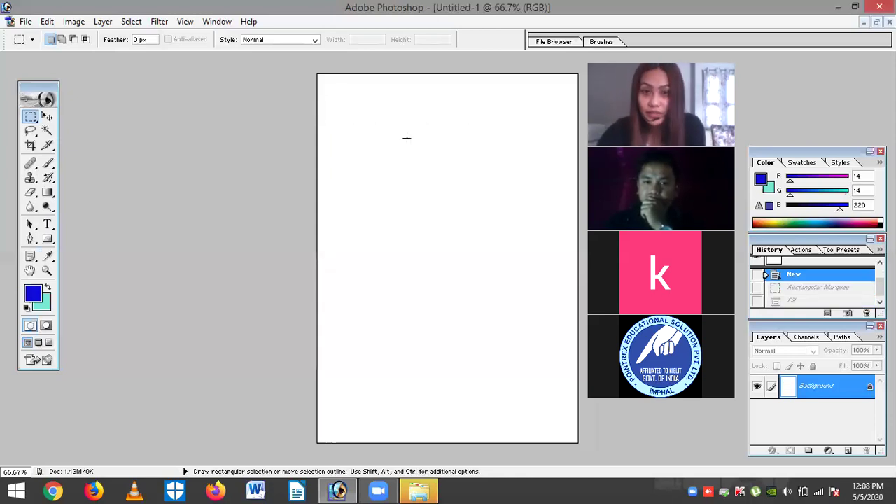
Move the Color, History and Layers palettes upward and inward so they form one stacked column
{"action": "left_click_drag", "start_coordinate": [802, 151], "coordinate": [790, 96]}
{"action": "left_click_drag", "start_coordinate": [812, 242], "coordinate": [800, 188]}
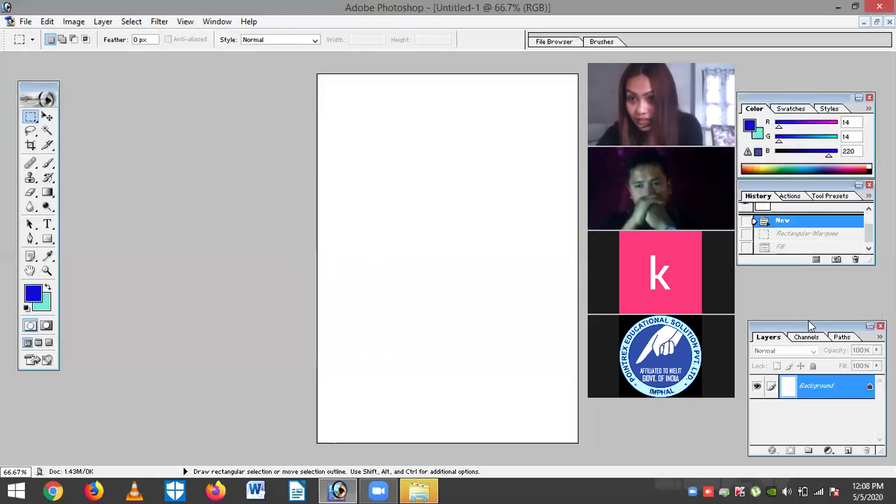
{"action": "left_click_drag", "start_coordinate": [795, 296], "coordinate": [795, 273]}
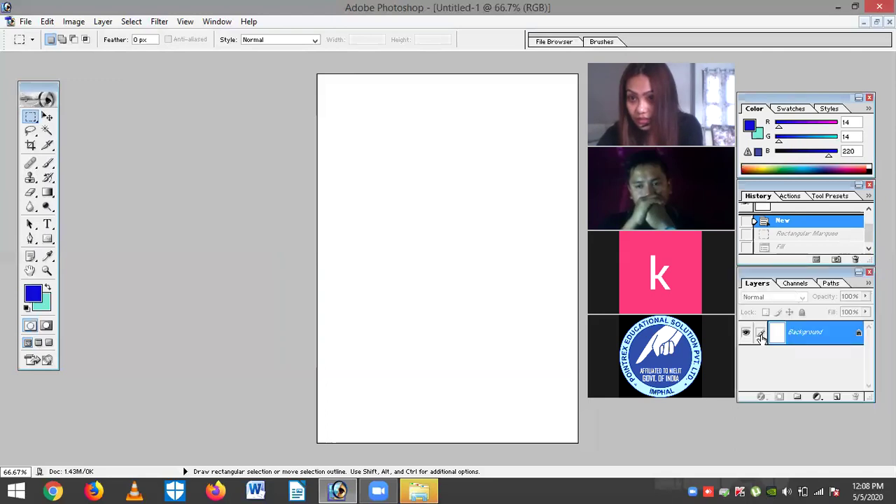
Convert the locked Background into a regular layer with the default settings, and undo the conversion
{"action": "double_click", "coordinate": [859, 336]}
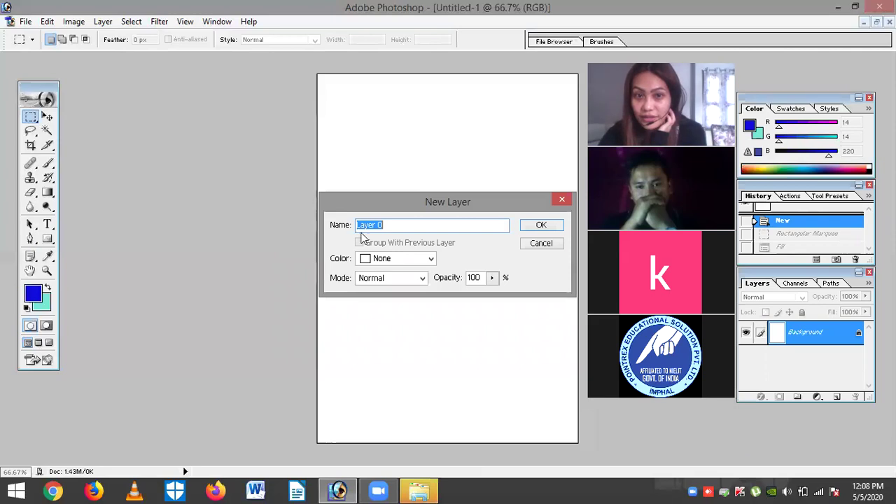
{"action": "left_click", "coordinate": [542, 226]}
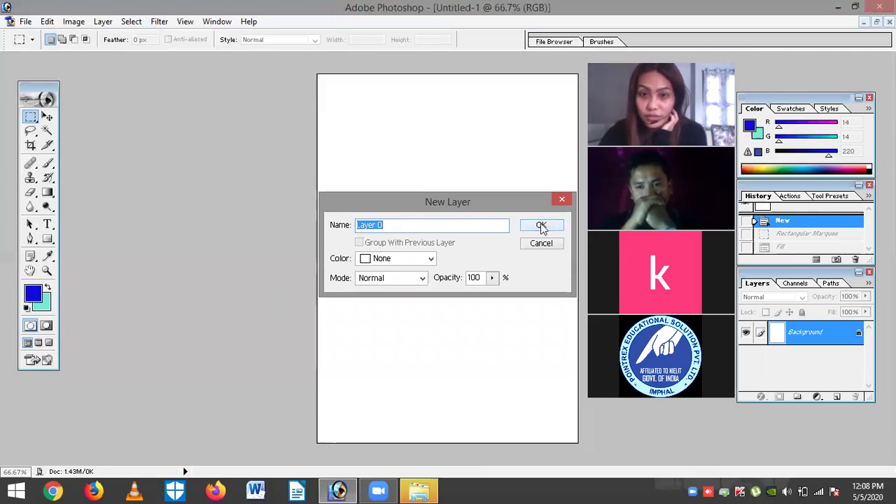
{"action": "left_click", "coordinate": [541, 227]}
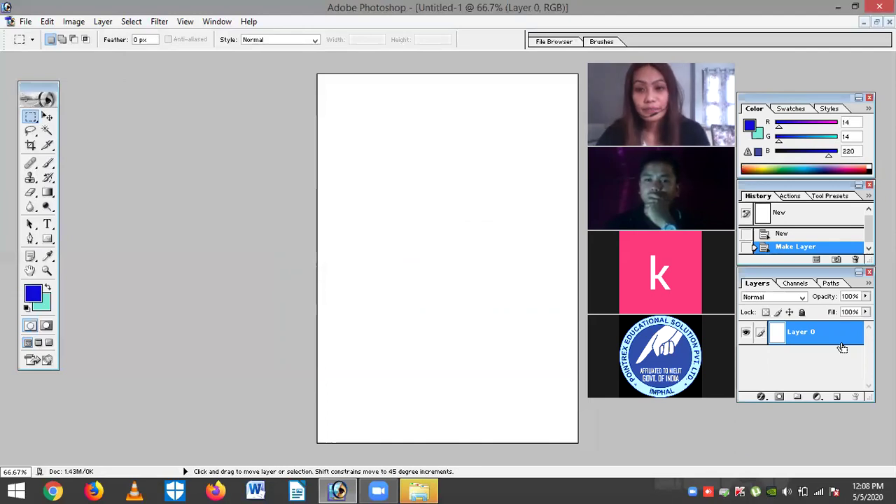
{"action": "key", "text": "ctrl+z"}
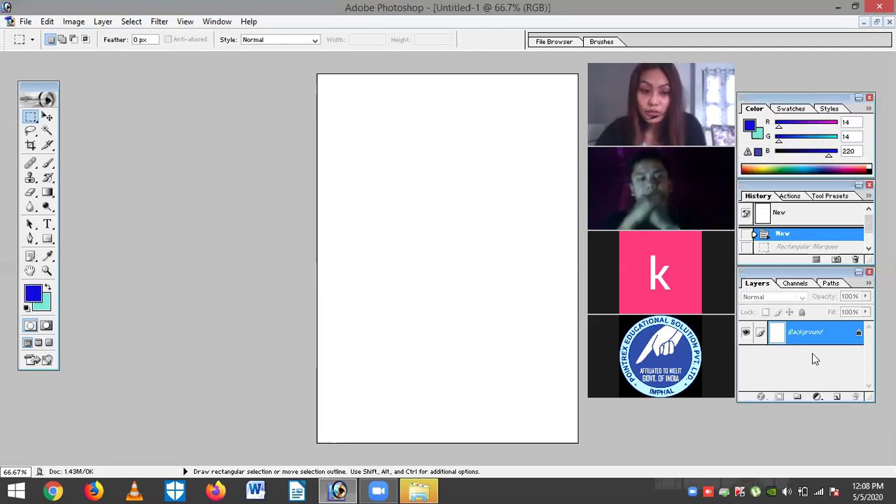
Convert the locked Background into a regular layer and draw a rectangular selection in the upper middle of the canvas
{"action": "double_click", "coordinate": [859, 337]}
{"action": "left_click_drag", "start_coordinate": [491, 106], "coordinate": [402, 198]}
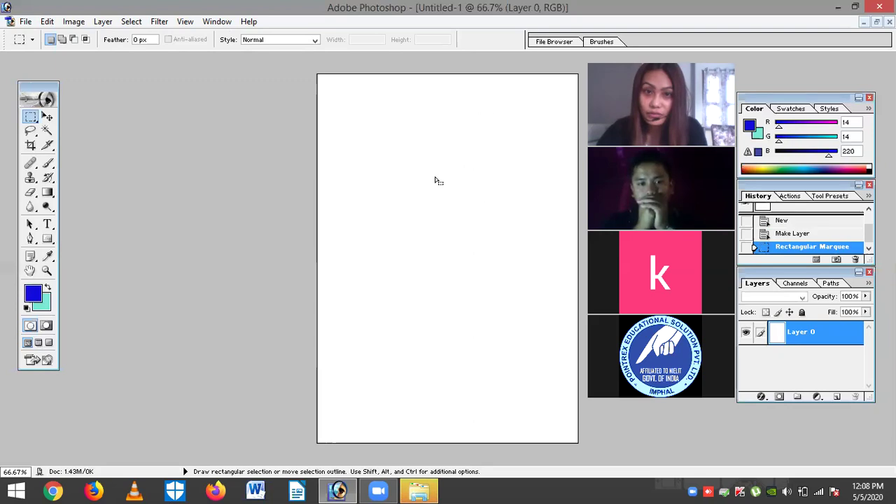
Move the unlocked layer and its selection around the canvas with the Move tool, returning them to their original place
{"action": "left_click", "coordinate": [48, 118]}
{"action": "left_click_drag", "start_coordinate": [350, 135], "coordinate": [255, 192]}
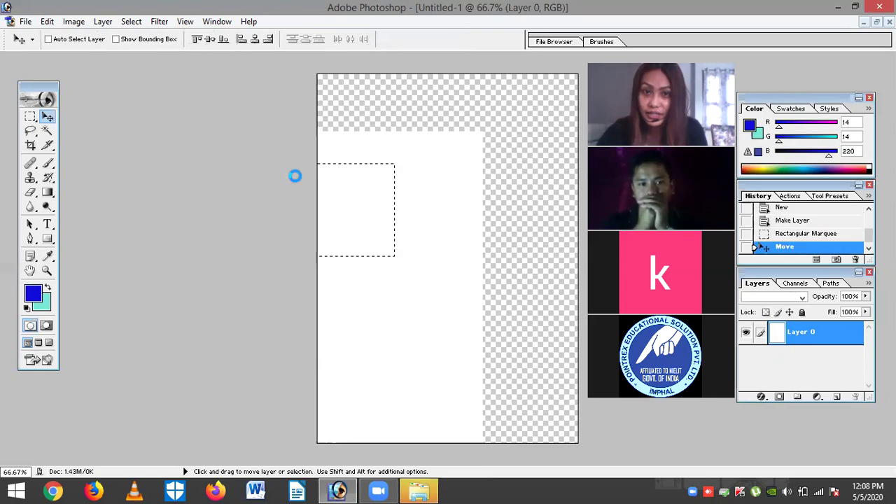
{"action": "left_click_drag", "start_coordinate": [540, 124], "coordinate": [529, 236]}
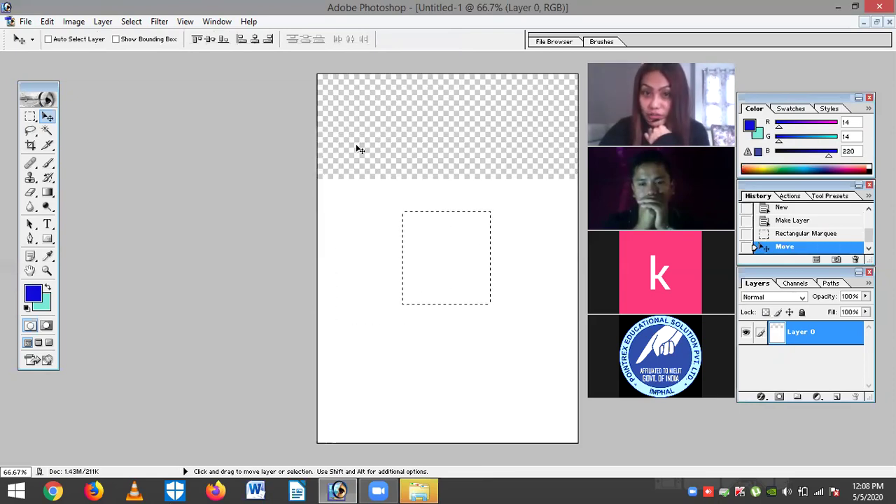
{"action": "left_click_drag", "start_coordinate": [363, 231], "coordinate": [364, 126]}
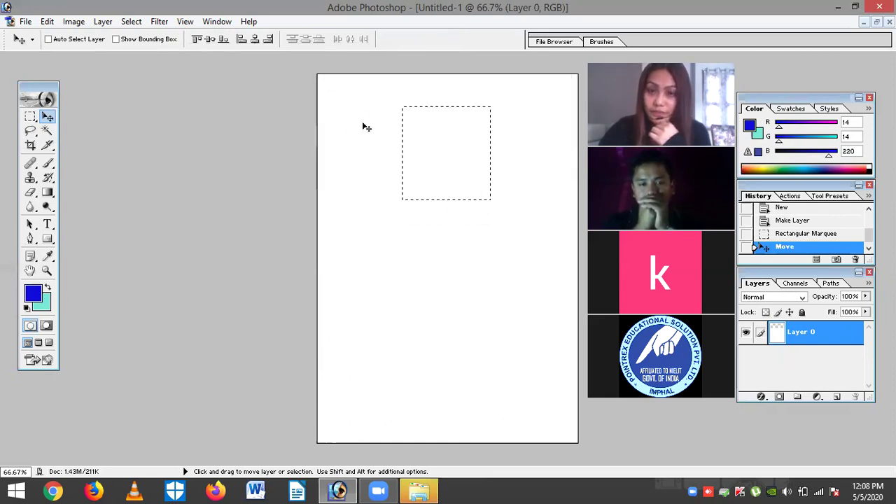
{"action": "left_click_drag", "start_coordinate": [366, 127], "coordinate": [352, 241]}
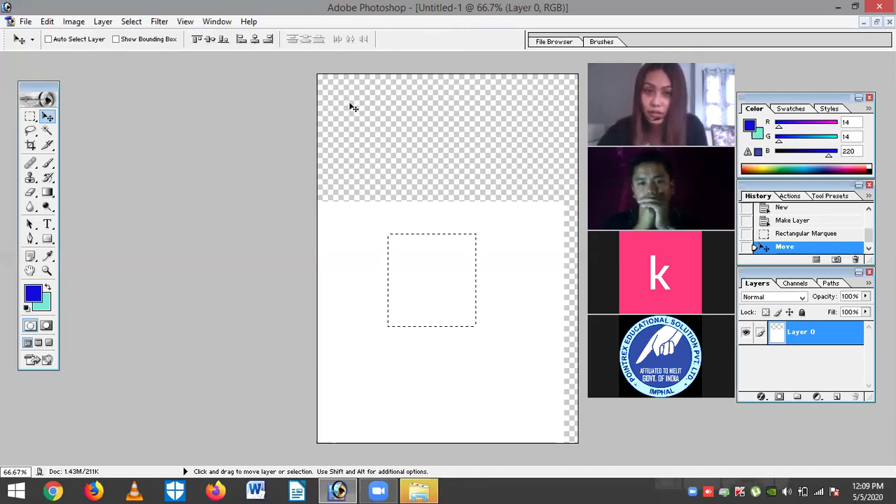
{"action": "left_click_drag", "start_coordinate": [397, 160], "coordinate": [397, 103]}
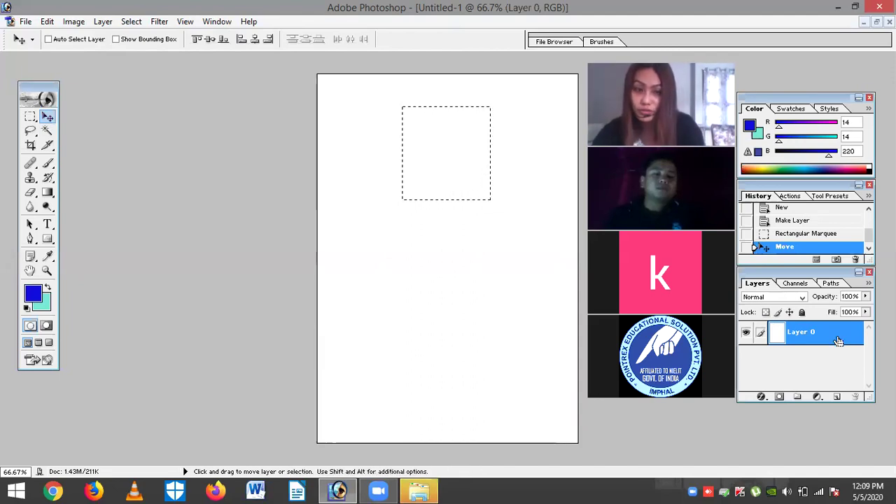
Undo the move, the selection and the layer conversion, redo all three, and undo them again
{"action": "key", "text": "ctrl+alt+z"}
{"action": "key", "text": "ctrl+alt+z"}
{"action": "key", "text": "ctrl+alt+z"}
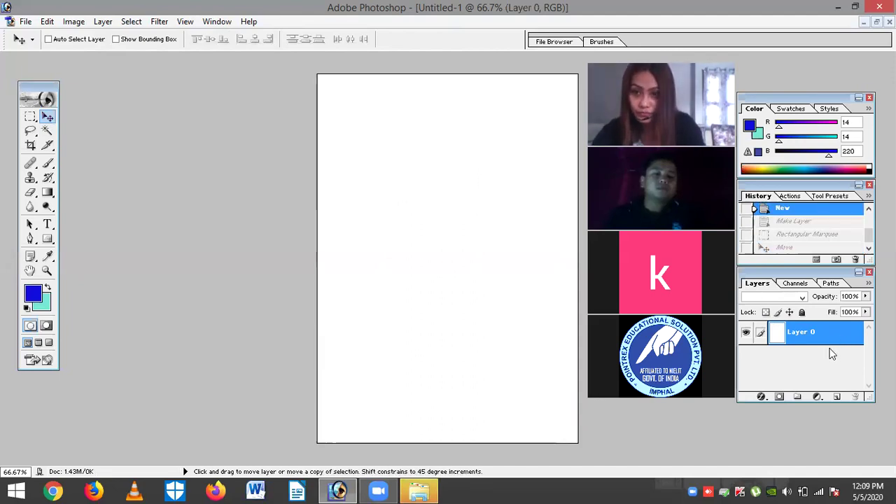
{"action": "key", "text": "ctrl+shift+z"}
{"action": "key", "text": "ctrl+shift+z"}
{"action": "key", "text": "ctrl+shift+z"}
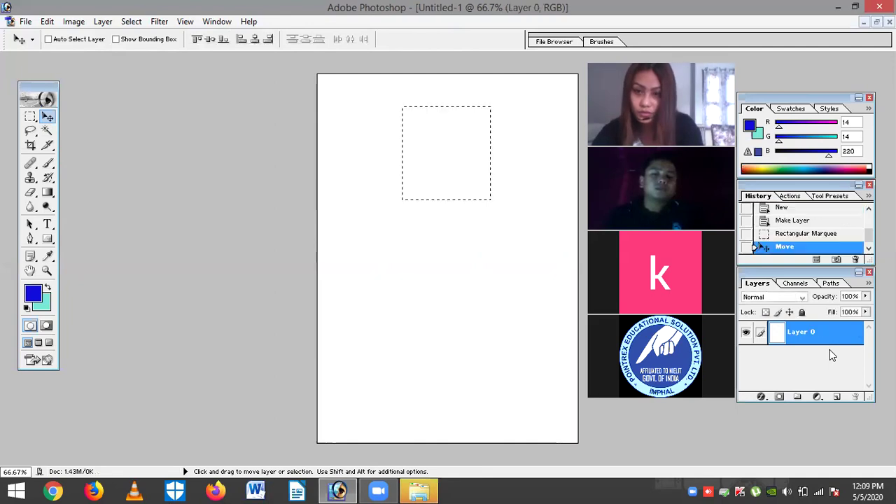
{"action": "key", "text": "ctrl+alt+z"}
{"action": "key", "text": "ctrl+alt+z"}
{"action": "key", "text": "ctrl+alt+z"}
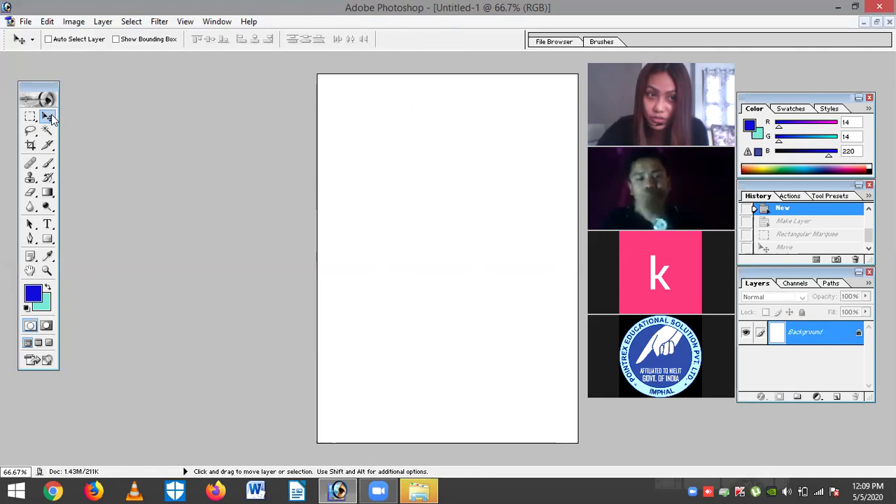
Try to move the locked Background layer with the Move tool
{"action": "left_click_drag", "start_coordinate": [394, 124], "coordinate": [383, 208]}
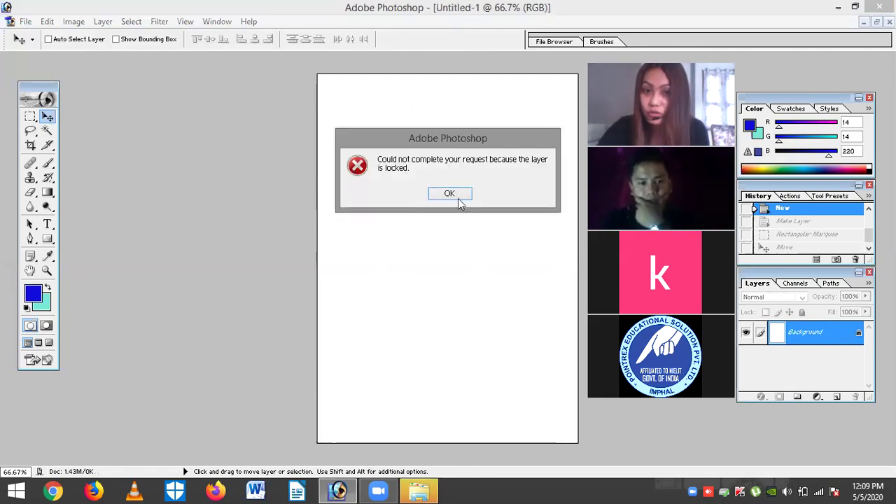
{"action": "left_click", "coordinate": [454, 192]}
{"action": "mouse_move", "coordinate": [411, 245]}
{"action": "left_mouse_down"}
{"action": "mouse_move", "coordinate": [424, 171]}
{"action": "mouse_move", "coordinate": [370, 203]}
{"action": "left_mouse_up"}
{"action": "left_click", "coordinate": [444, 194]}
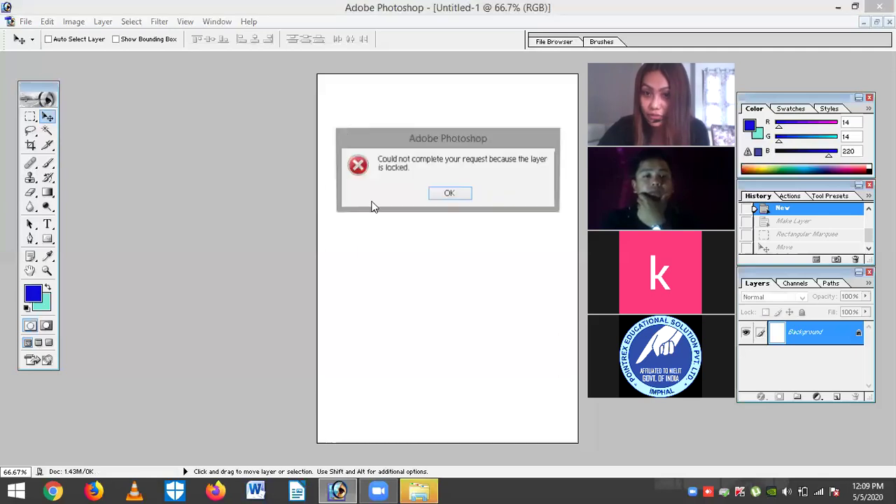
{"action": "left_click", "coordinate": [443, 194]}
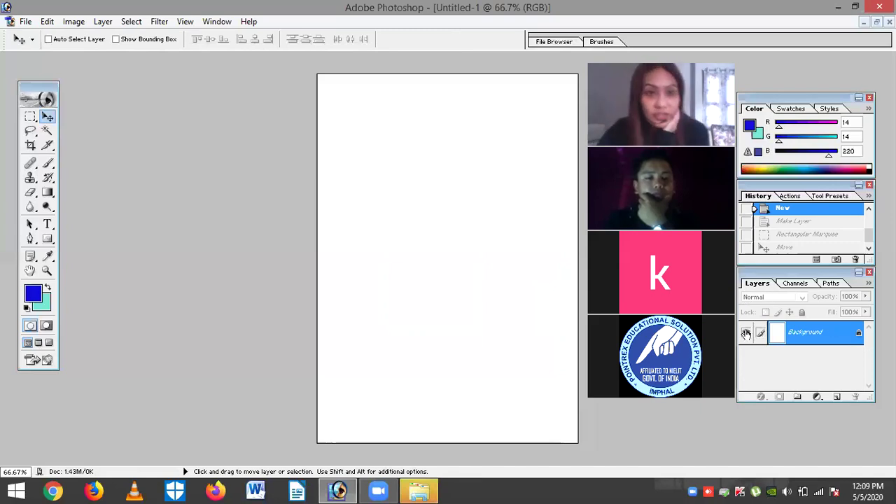
Hide the Layers palette and show it again
{"action": "key", "text": "alt+v"}
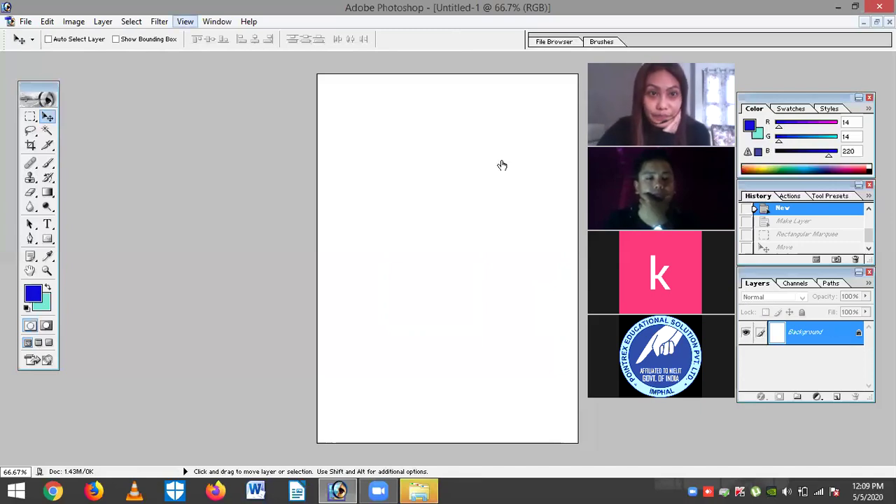
{"action": "key", "text": "Down"}
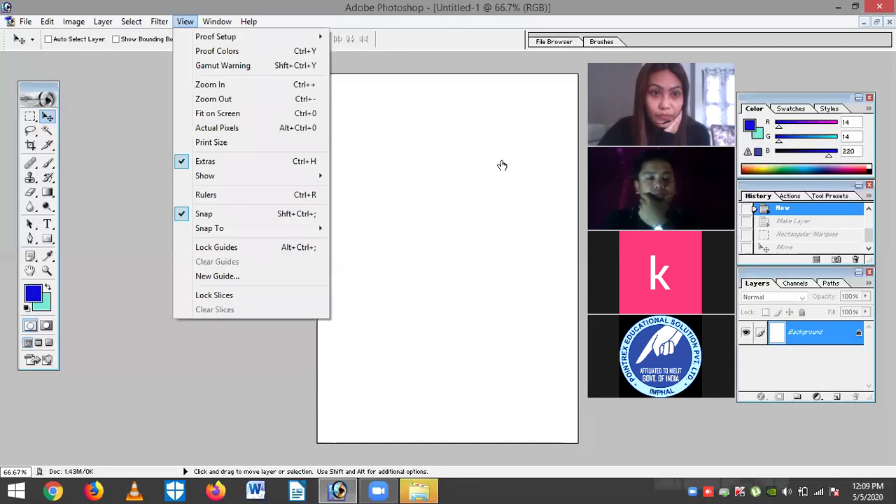
{"action": "key", "text": "Right"}
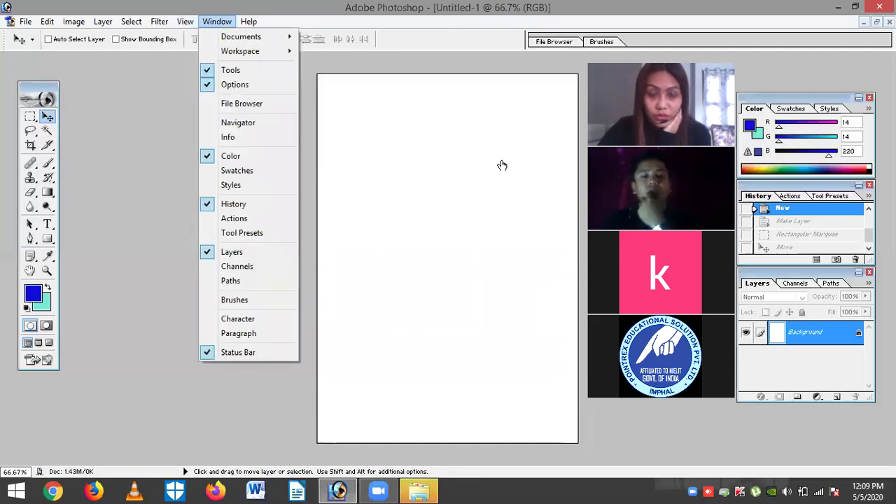
{"action": "left_click", "coordinate": [208, 261]}
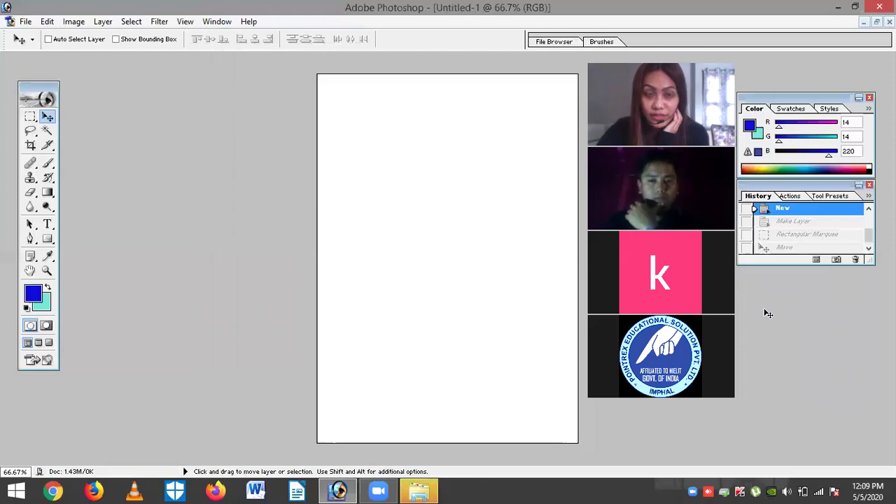
{"action": "left_click", "coordinate": [218, 21]}
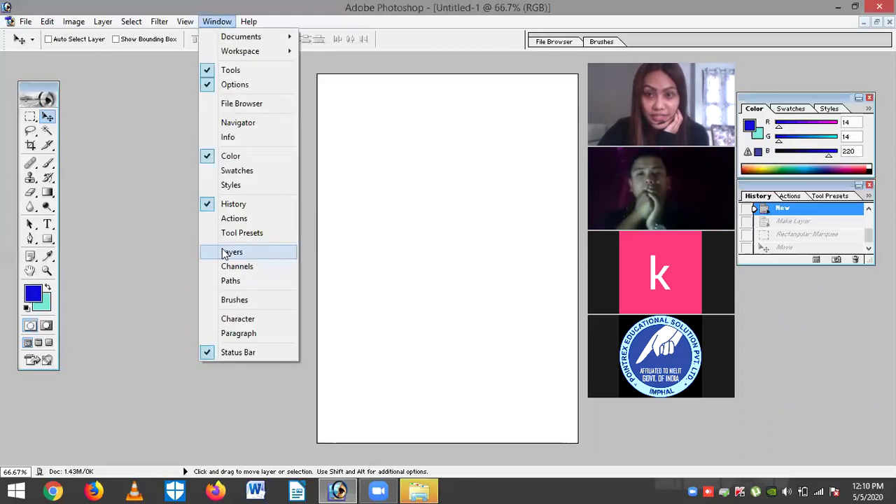
{"action": "left_click", "coordinate": [224, 254]}
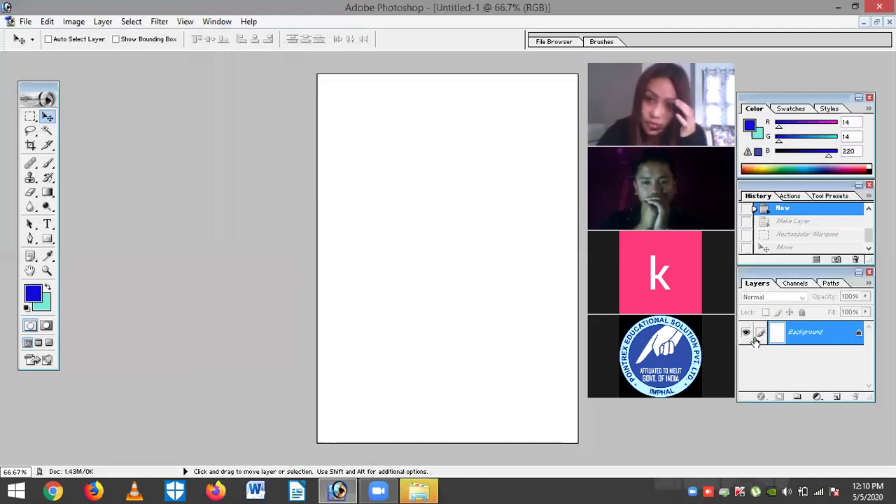
Add two new empty layers above the Background
{"action": "left_click", "coordinate": [838, 398]}
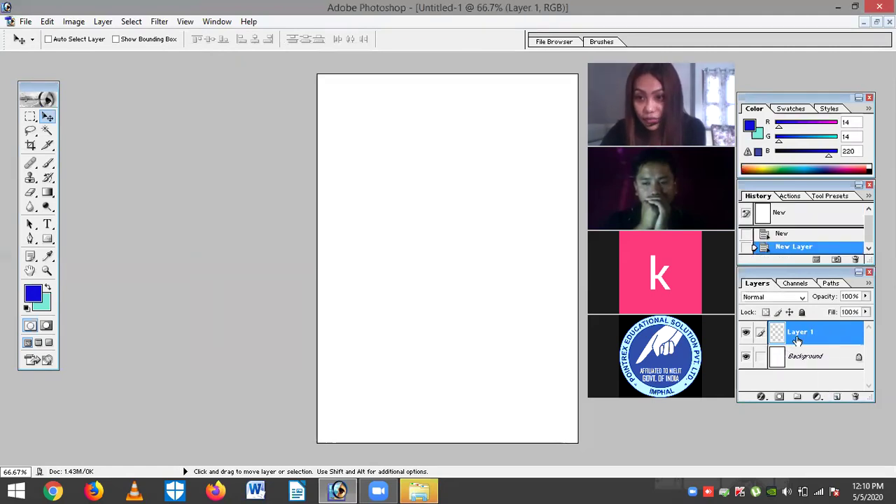
{"action": "left_click", "coordinate": [837, 397]}
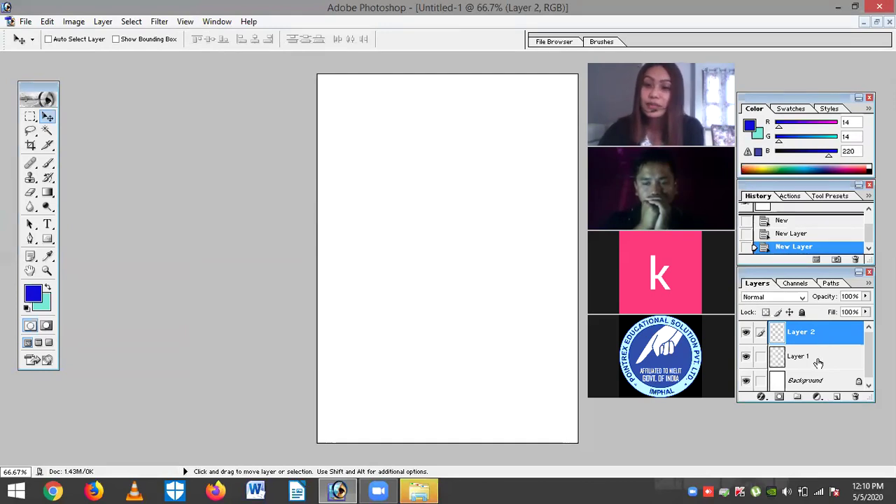
On Layer 1, draw a wide rectangular selection in the page's upper left area and fill it with the blue foreground color
{"action": "left_click", "coordinate": [818, 363]}
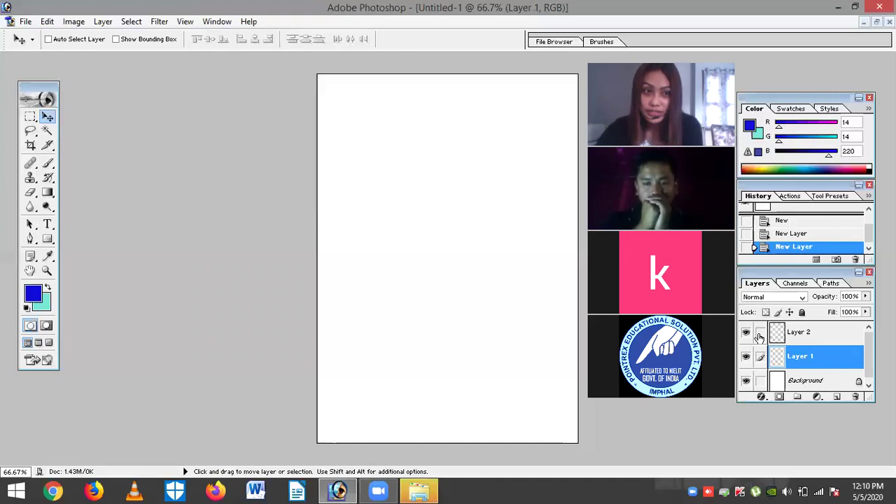
{"action": "left_click", "coordinate": [35, 116]}
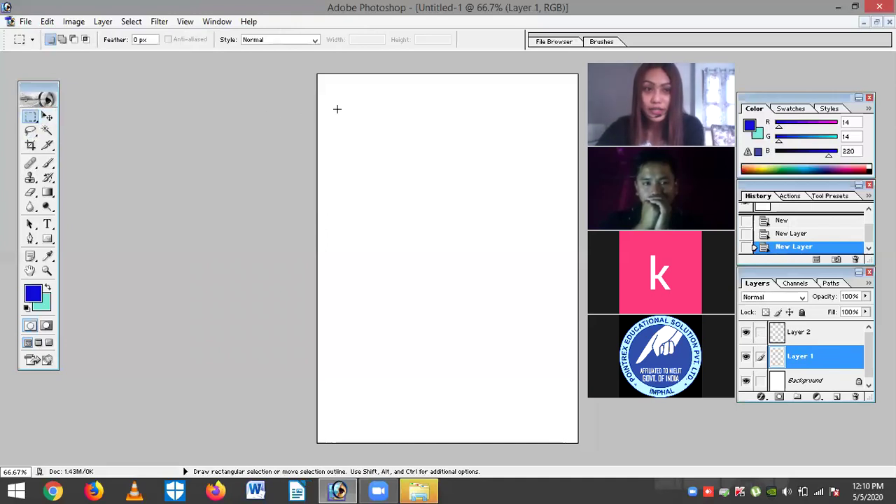
{"action": "left_click_drag", "start_coordinate": [454, 176], "coordinate": [475, 184]}
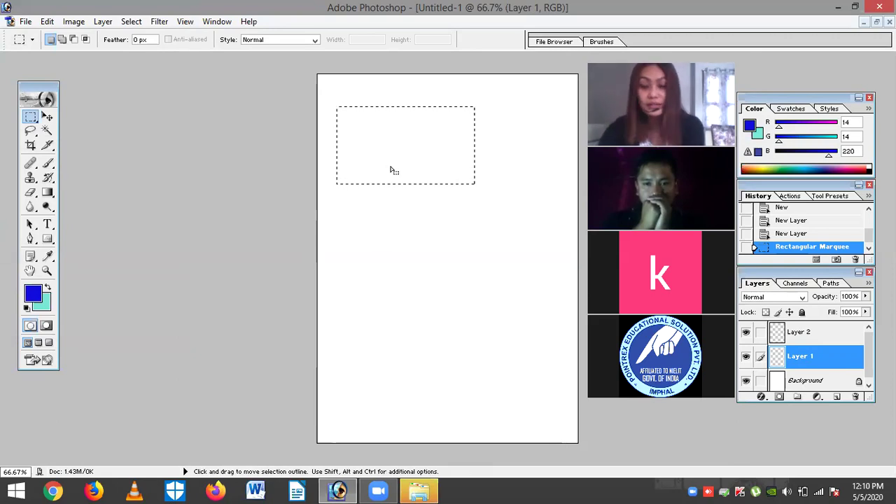
{"action": "key", "text": "alt+BackSpace"}
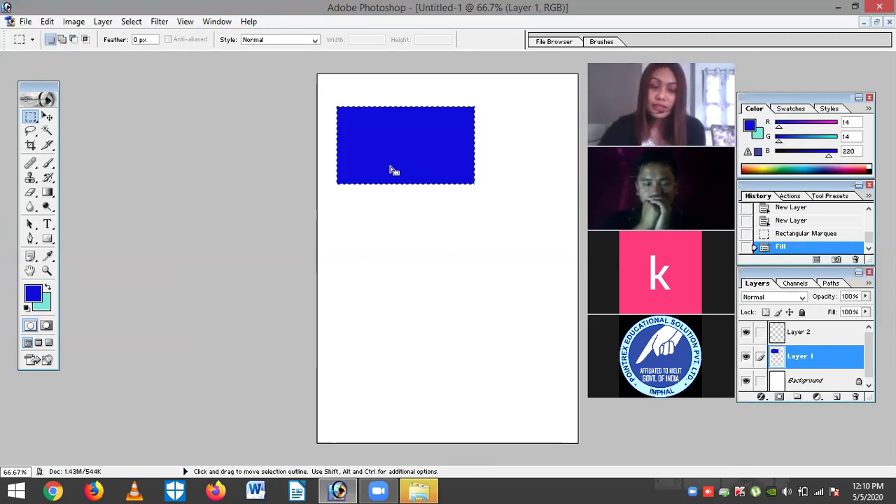
Set the background color to yellow, hex E0E810
{"action": "left_click", "coordinate": [43, 306]}
{"action": "left_click", "coordinate": [478, 305]}
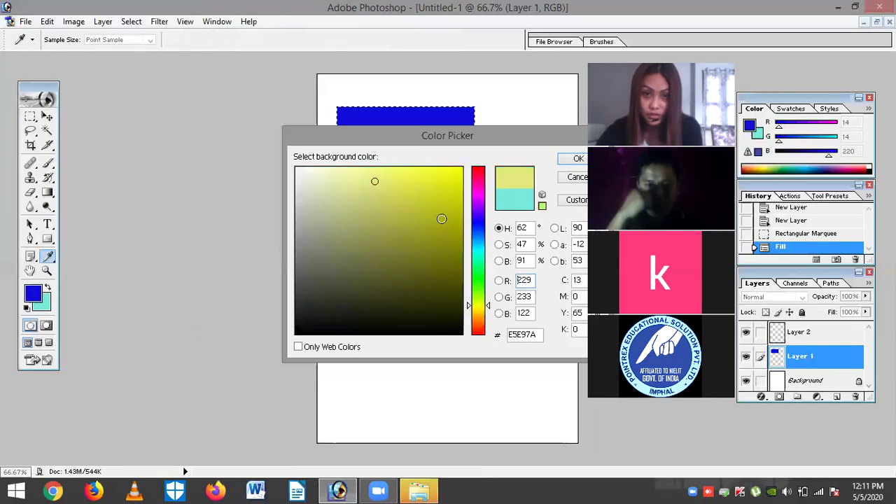
{"action": "left_click", "coordinate": [451, 182]}
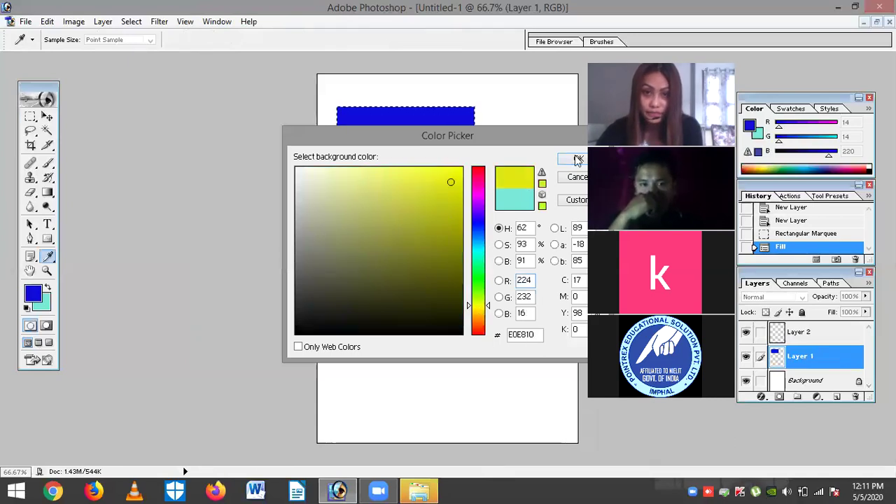
{"action": "left_click", "coordinate": [578, 160]}
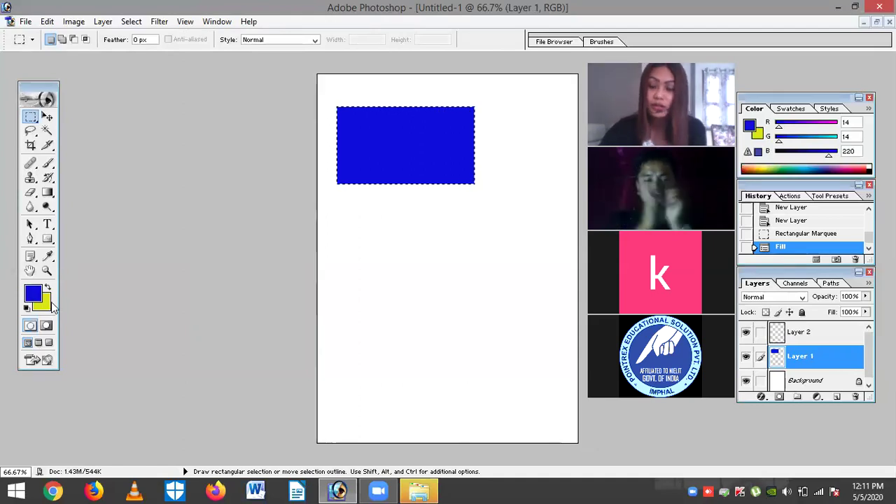
Fill the rectangular selection alternately with the yellow background and blue foreground colors, ending on yellow, and deselect it
{"action": "key", "text": "ctrl"}
{"action": "key", "text": "ctrl+BackSpace"}
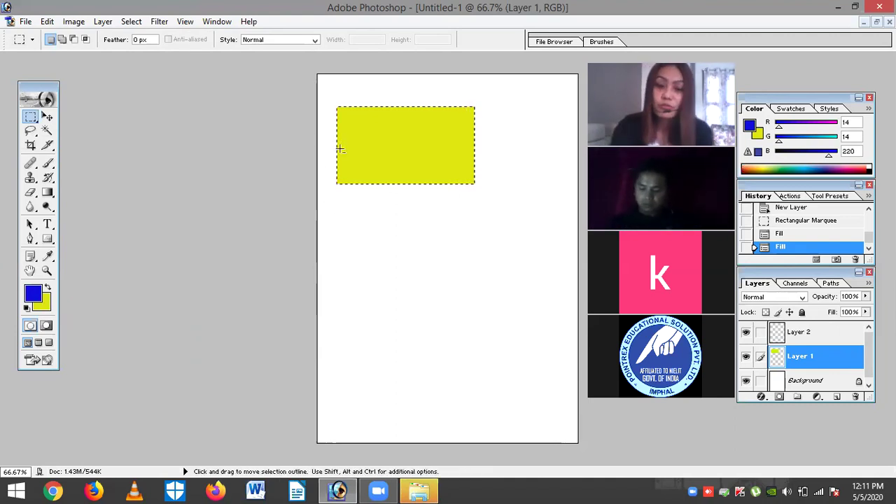
{"action": "key", "text": "alt+BackSpace"}
{"action": "key", "text": "ctrl+BackSpace"}
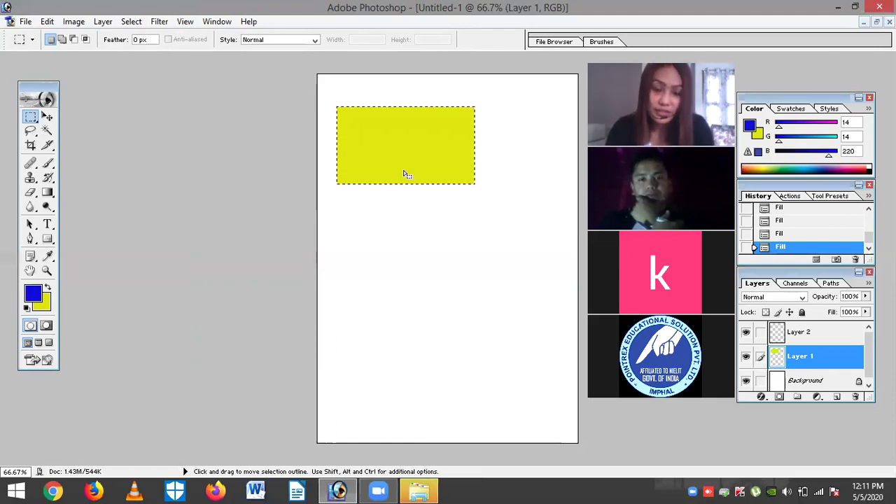
{"action": "key", "text": "ctrl"}
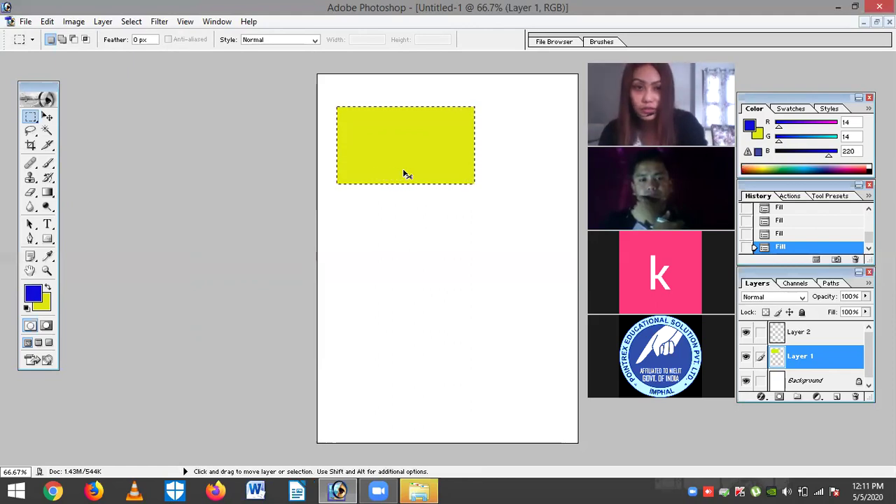
{"action": "key", "text": "ctrl+d"}
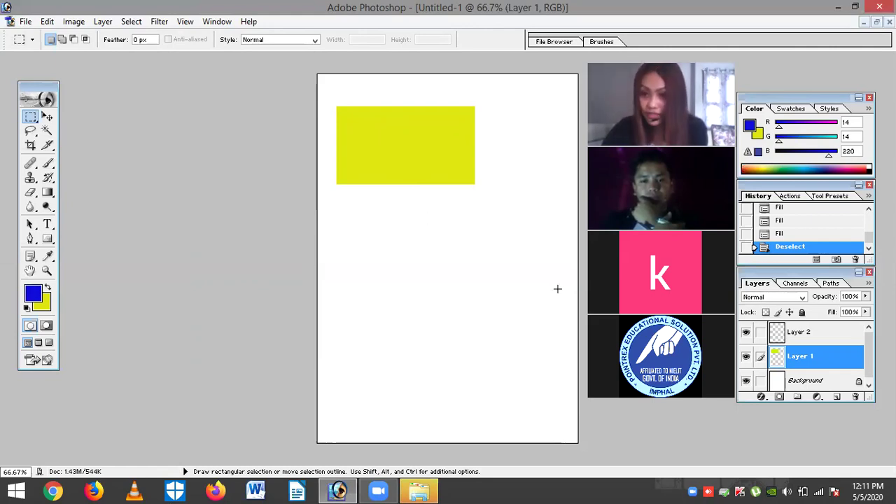
On Layer 2, draw a wide elliptical selection below the yellow rectangle and fill it with the blue foreground color
{"action": "left_click", "coordinate": [809, 332]}
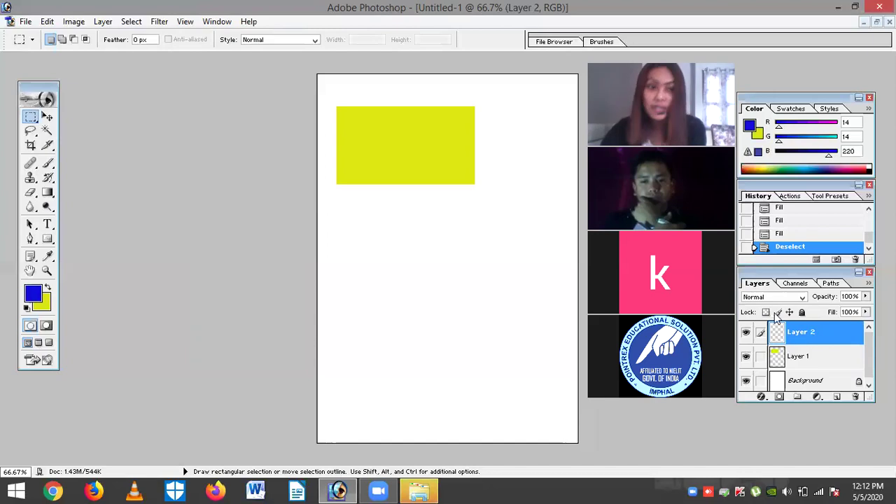
{"action": "left_click", "coordinate": [29, 119]}
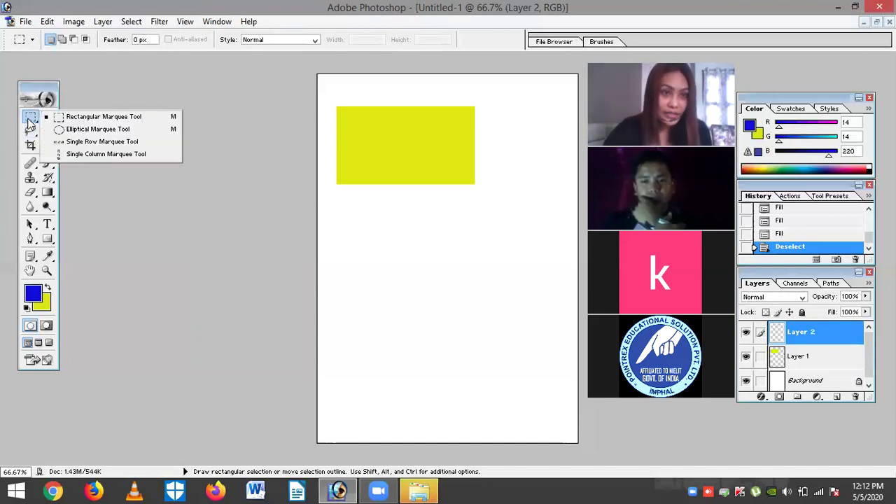
{"action": "left_click", "coordinate": [98, 129]}
{"action": "left_click_drag", "start_coordinate": [348, 217], "coordinate": [486, 310]}
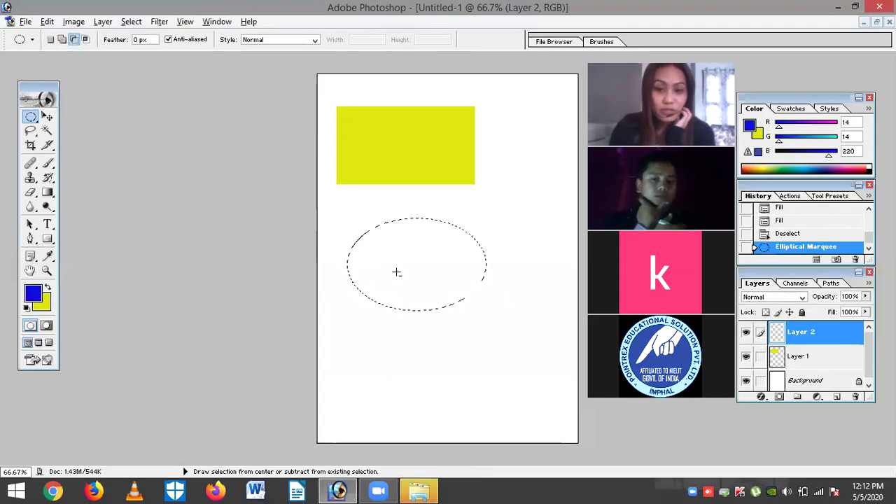
{"action": "key", "text": "alt+BackSpace"}
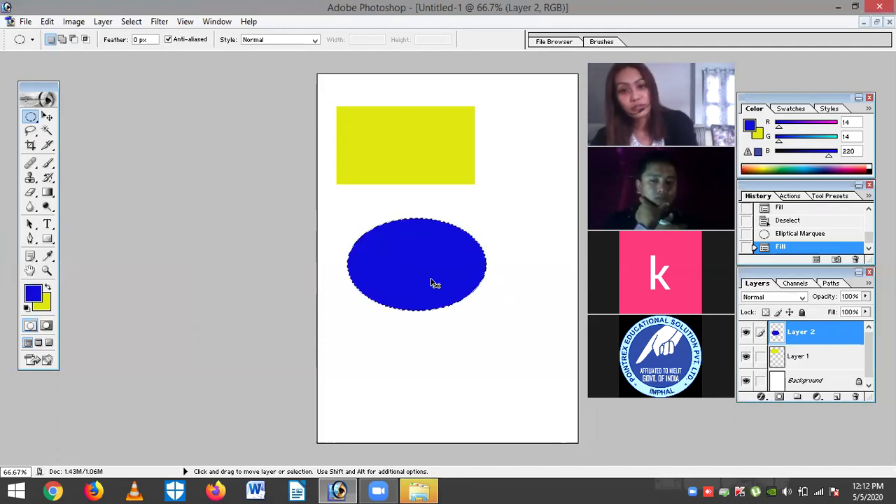
Deselect the ellipse, move Layer 1's yellow rectangle toward the page's upper left corner, and move Layer 2's blue ellipse up just below it
{"action": "left_click", "coordinate": [434, 283]}
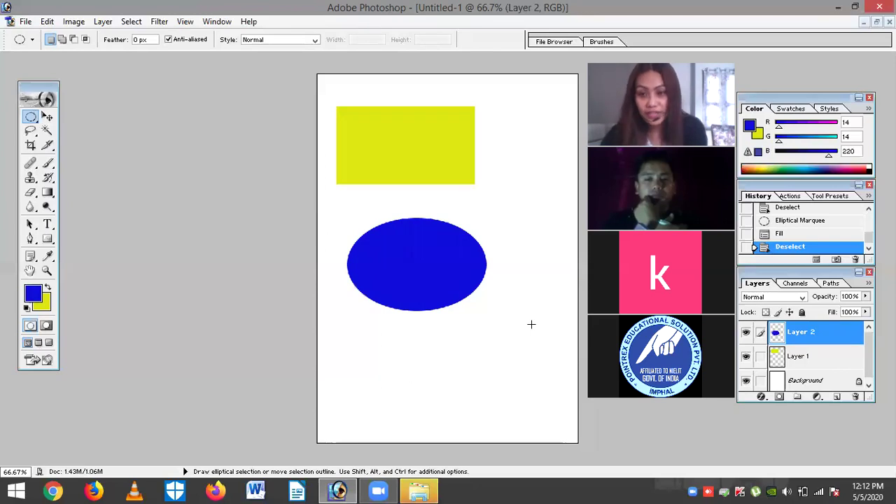
{"action": "left_click", "coordinate": [798, 358]}
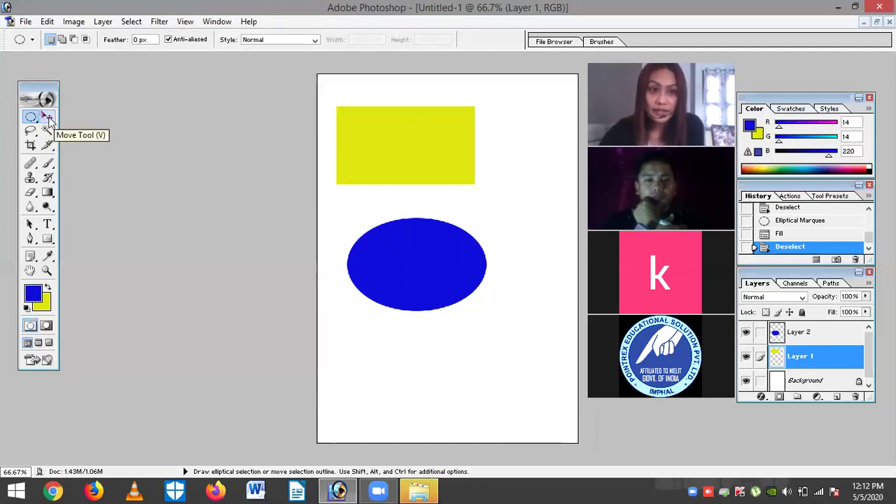
{"action": "left_click", "coordinate": [47, 119]}
{"action": "left_click_drag", "start_coordinate": [370, 145], "coordinate": [364, 122]}
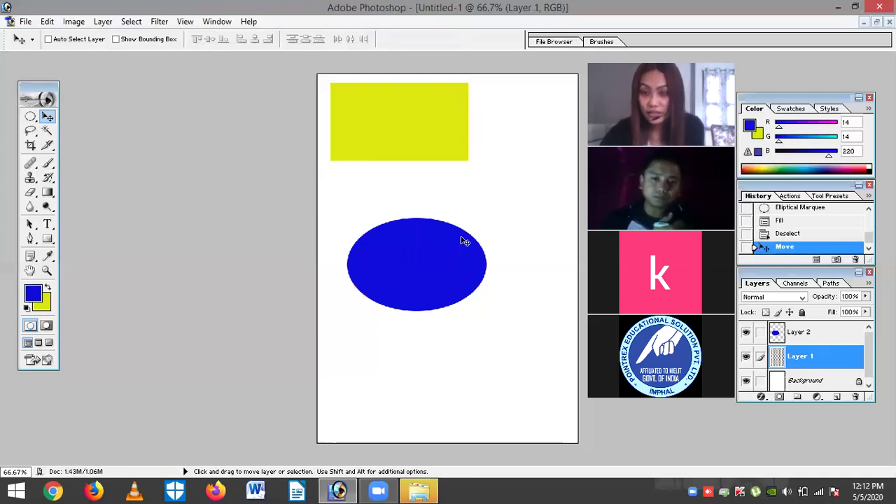
{"action": "left_click", "coordinate": [807, 337]}
{"action": "left_click_drag", "start_coordinate": [426, 226], "coordinate": [387, 198]}
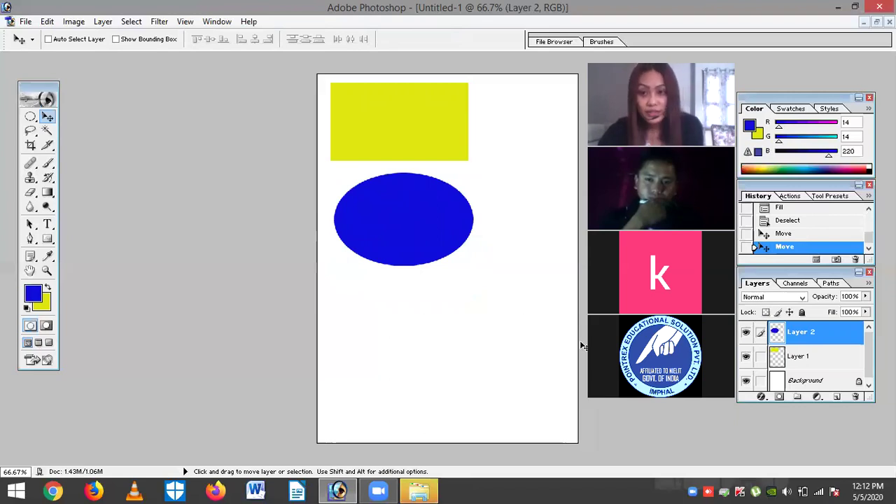
On a new layer, make a wide rectangular selection below the ellipse, fill it with the blue foreground color, and deselect
{"action": "left_click", "coordinate": [838, 397]}
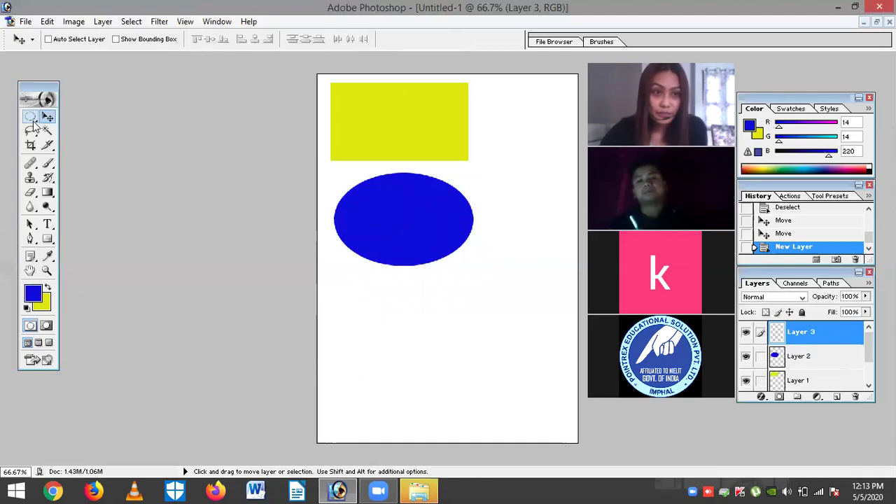
{"action": "left_click_drag", "start_coordinate": [33, 121], "coordinate": [66, 122]}
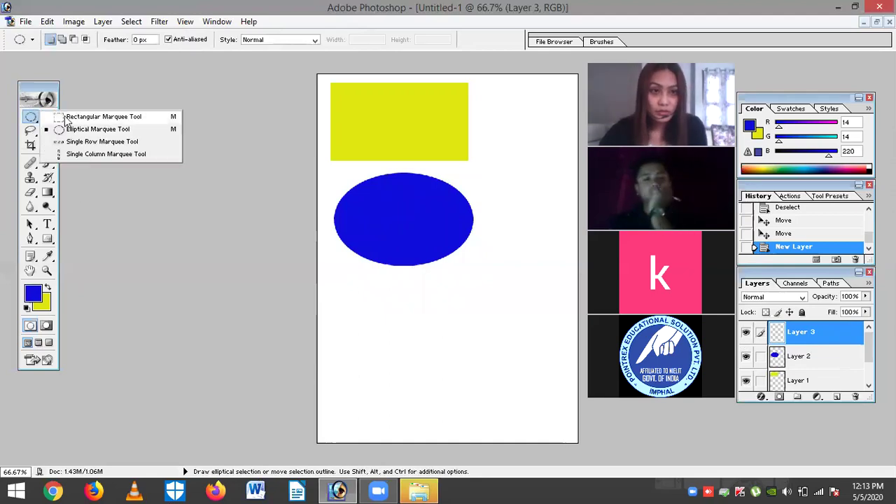
{"action": "left_click_drag", "start_coordinate": [421, 406], "coordinate": [459, 368]}
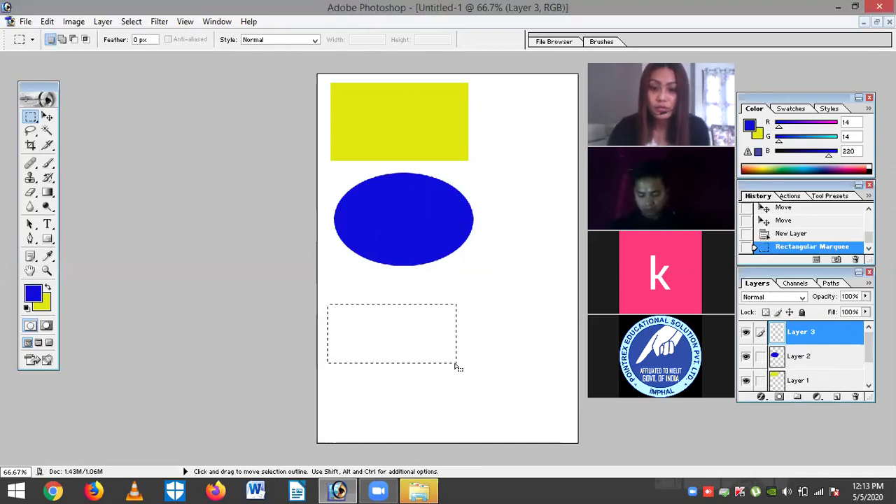
{"action": "key", "text": "alt+BackSpace"}
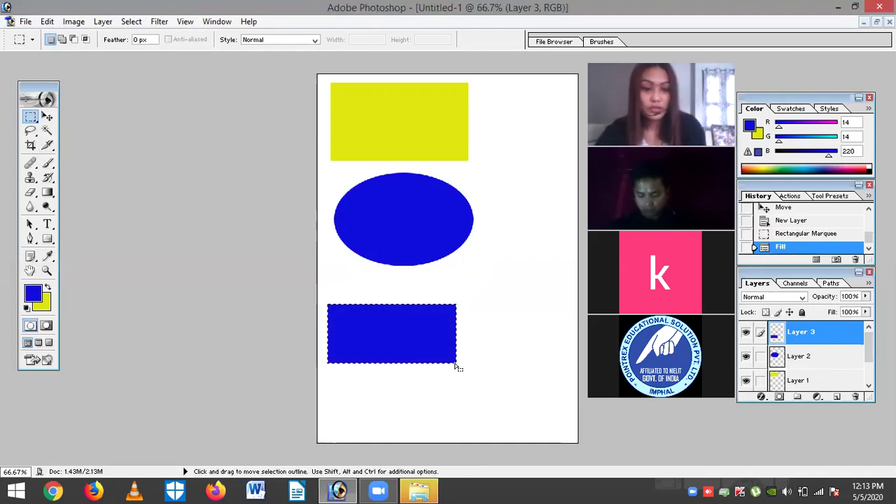
{"action": "left_click", "coordinate": [456, 366]}
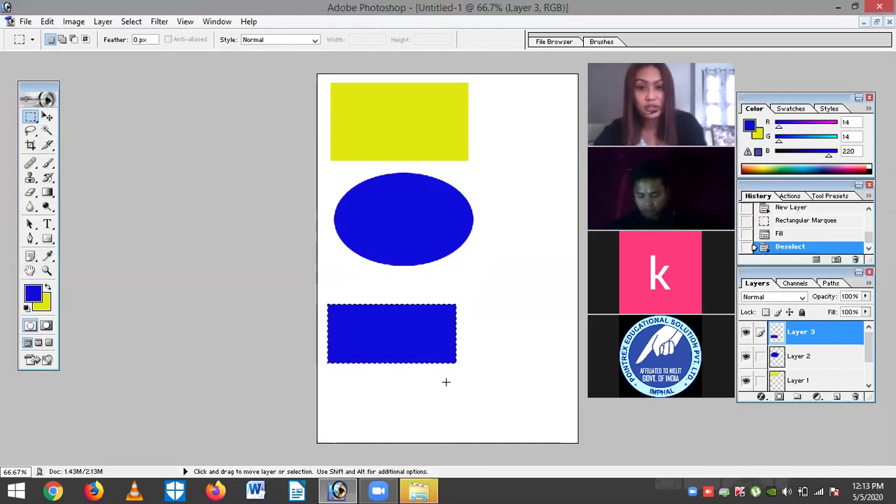
On Layer 3, make an elliptical selection overlapping the blue rectangle's right end, fill it with the yellow background color, and deselect
{"action": "left_click", "coordinate": [37, 117]}
{"action": "left_click", "coordinate": [77, 117]}
{"action": "key", "text": "shift+m"}
{"action": "left_click_drag", "start_coordinate": [408, 346], "coordinate": [405, 359]}
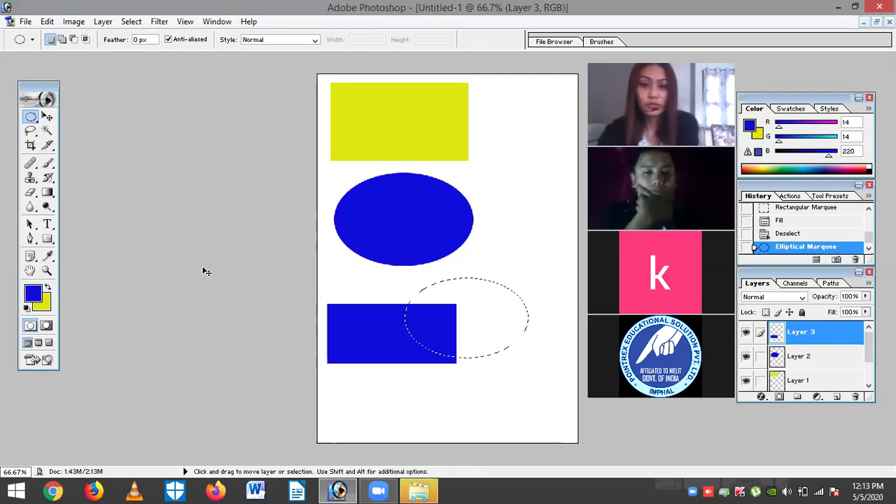
{"action": "key", "text": "ctrl+BackSpace"}
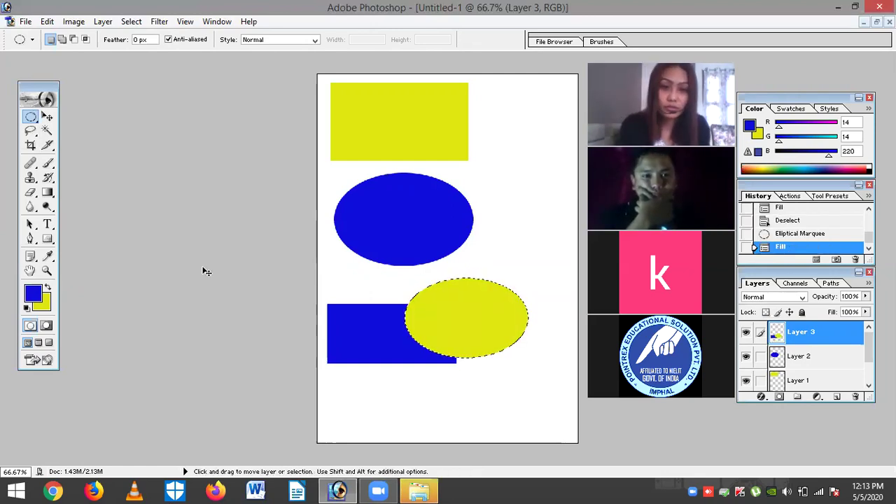
{"action": "key", "text": "ctrl+d"}
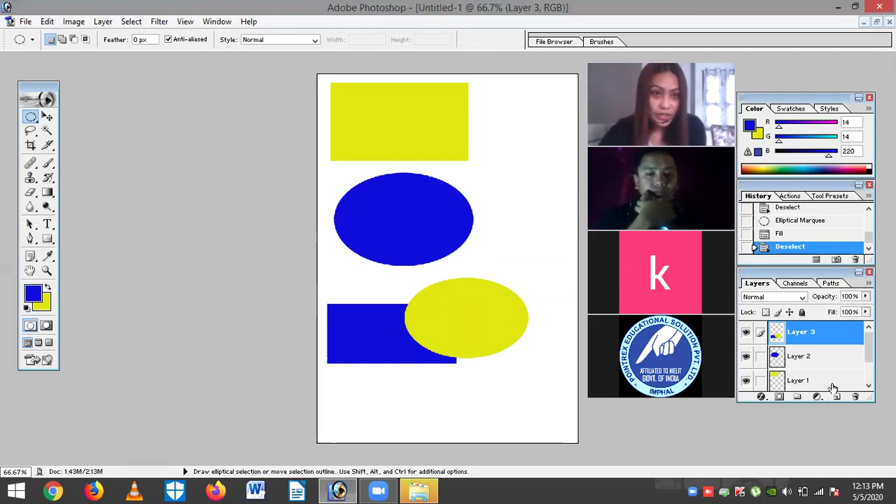
Move Layer 3's shapes slightly down and right, and move Layer 2's blue ellipse over the yellow rectangle and back just below it
{"action": "key", "text": "v"}
{"action": "left_click_drag", "start_coordinate": [394, 326], "coordinate": [406, 344]}
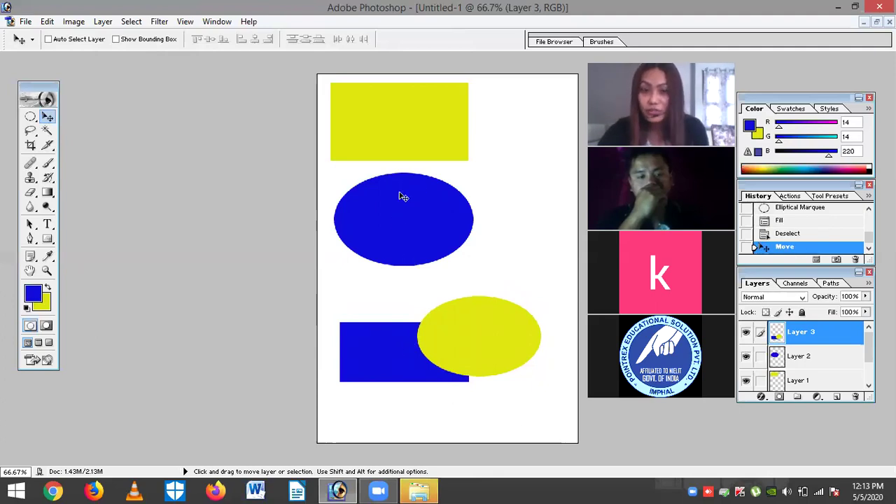
{"action": "left_click", "coordinate": [798, 378]}
{"action": "left_click", "coordinate": [798, 354]}
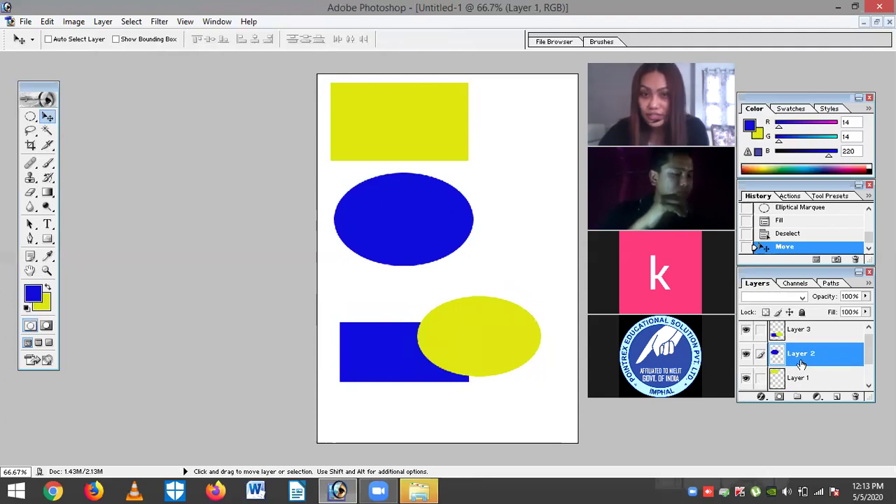
{"action": "left_click_drag", "start_coordinate": [468, 383], "coordinate": [516, 294]}
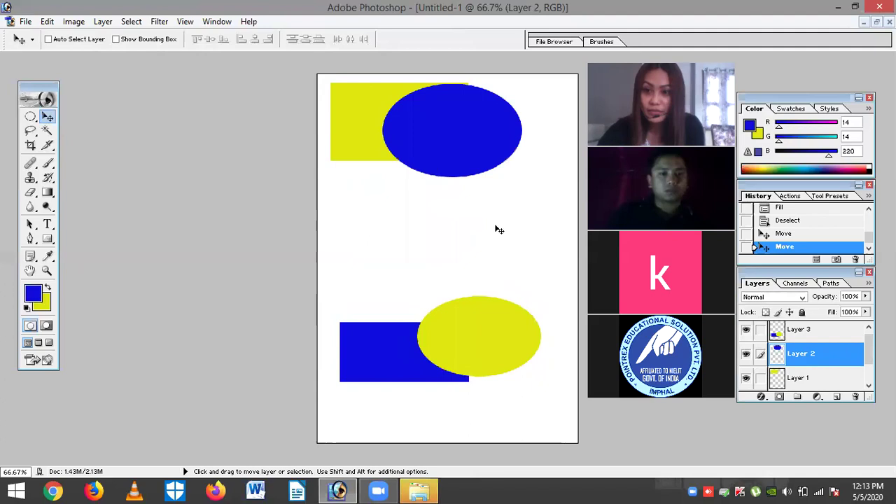
{"action": "left_click_drag", "start_coordinate": [466, 134], "coordinate": [443, 218]}
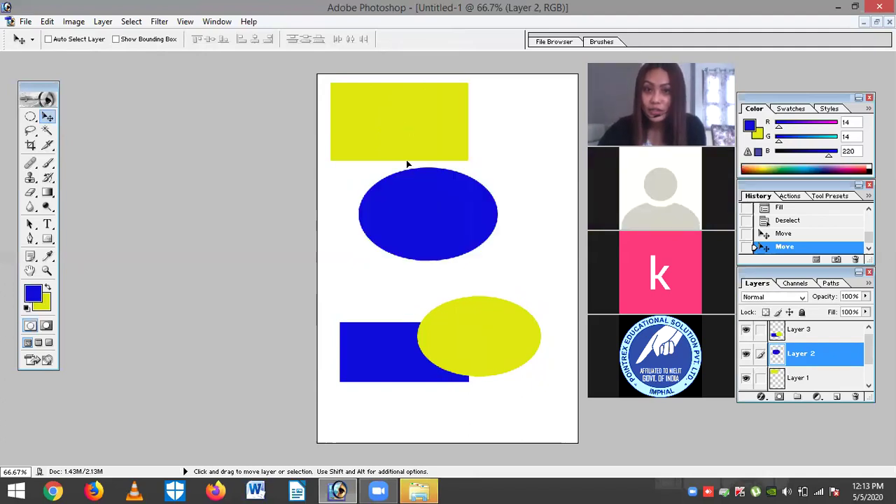
{"action": "left_click_drag", "start_coordinate": [416, 246], "coordinate": [402, 208]}
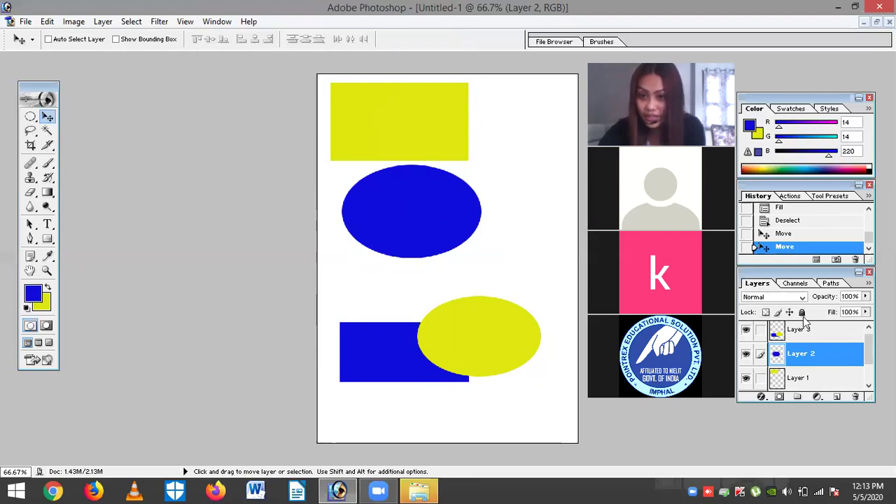
Move Layer 3's joined blue rectangle and yellow ellipse up together, closer to the blue ellipse above
{"action": "left_click", "coordinate": [805, 329]}
{"action": "left_click_drag", "start_coordinate": [440, 348], "coordinate": [444, 331]}
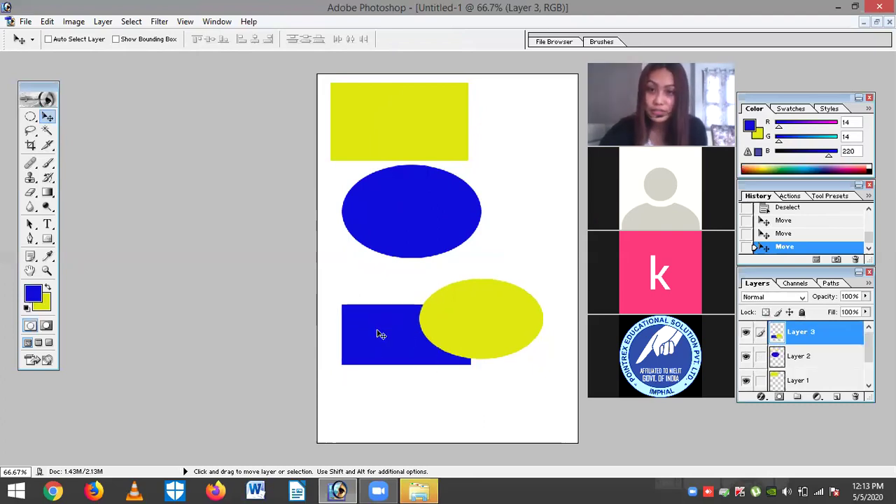
{"action": "left_click_drag", "start_coordinate": [400, 356], "coordinate": [428, 310]}
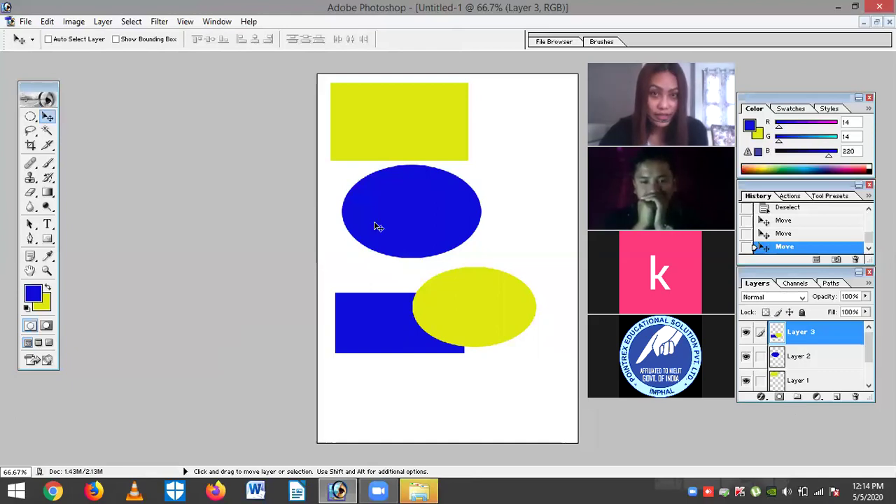
Examine the Save As options and the list of available file formats, and leave without saving
{"action": "left_click", "coordinate": [25, 24]}
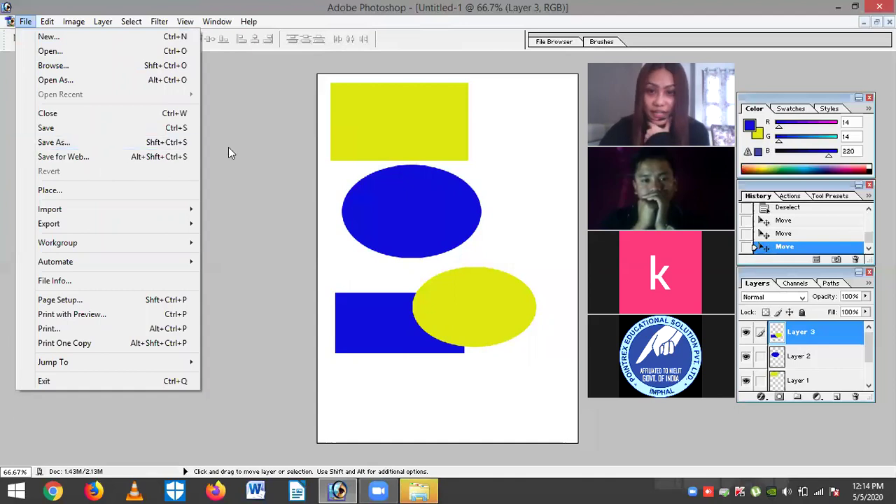
{"action": "left_click", "coordinate": [64, 143]}
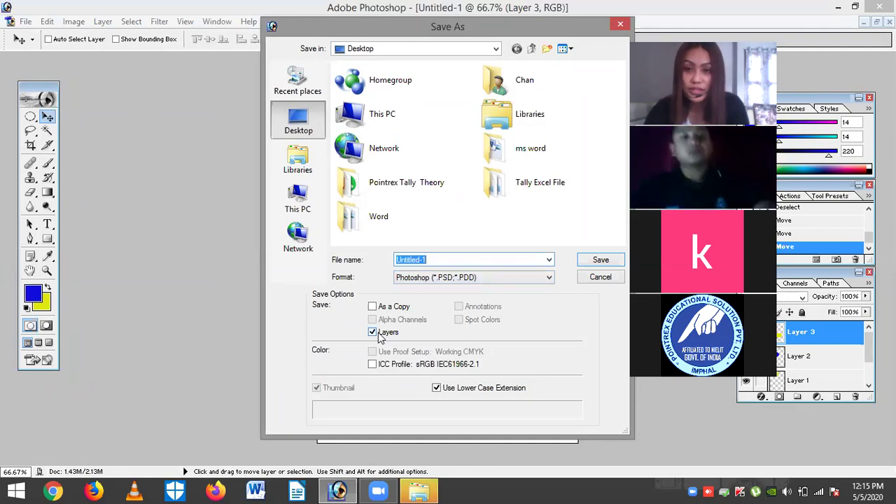
{"action": "left_click", "coordinate": [550, 278]}
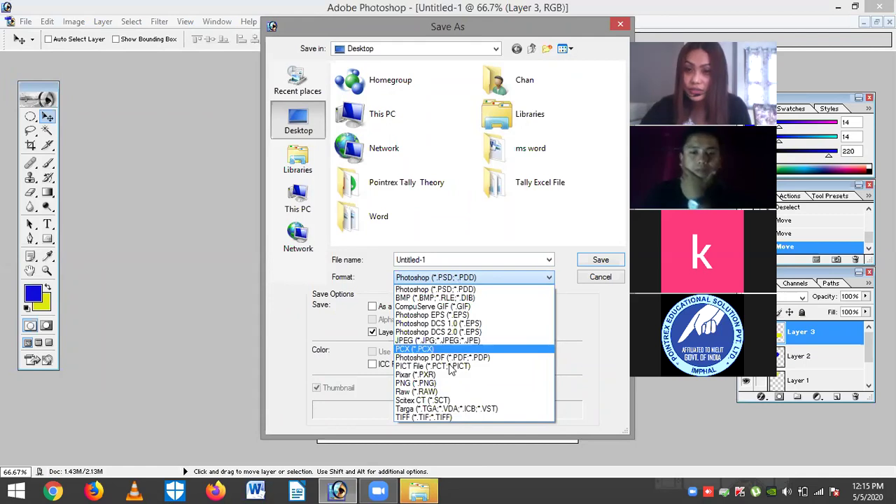
{"action": "left_click", "coordinate": [590, 280]}
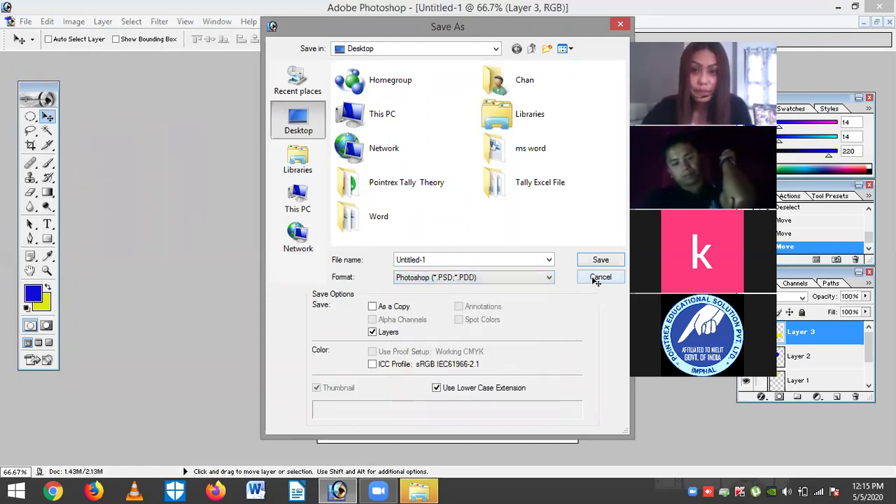
{"action": "left_click", "coordinate": [594, 279]}
Create a white A4 RGB document at 72 pixels/inch, view it beside Untitled-1, and maximize the new document's window
{"action": "left_click", "coordinate": [25, 22]}
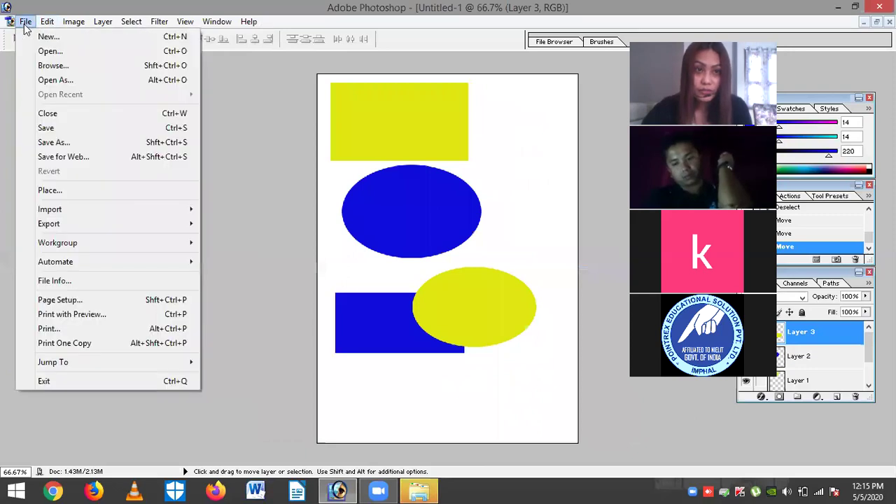
{"action": "key", "text": "ctrl+n"}
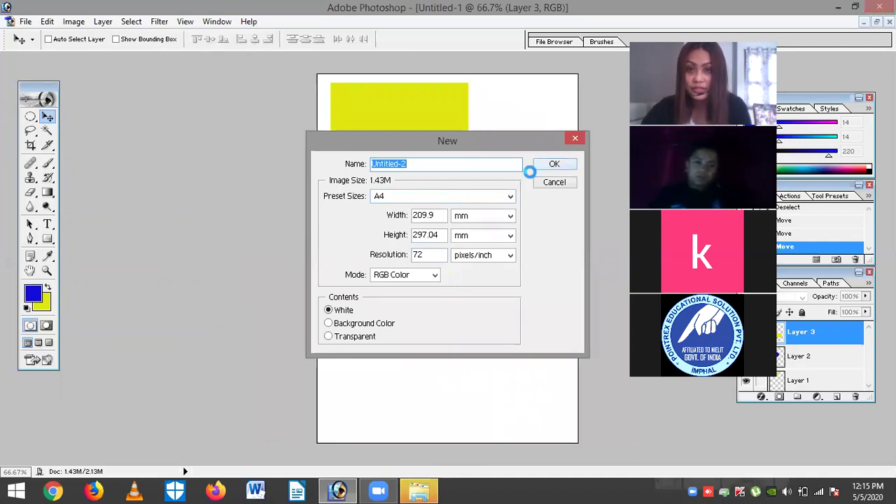
{"action": "left_click", "coordinate": [540, 167]}
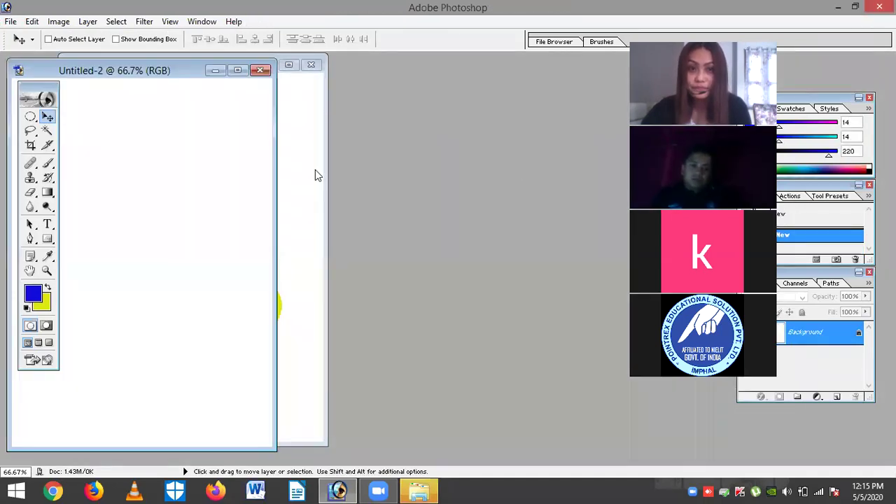
{"action": "left_click", "coordinate": [311, 82]}
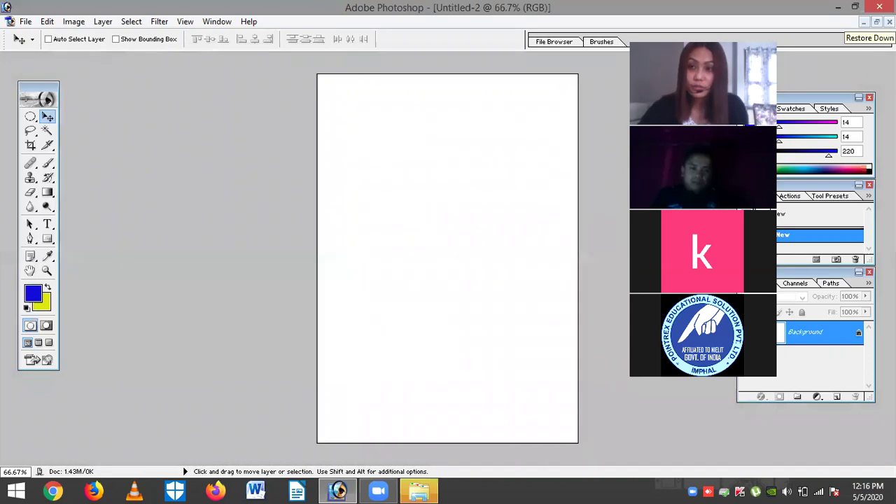
{"action": "left_click", "coordinate": [877, 22]}
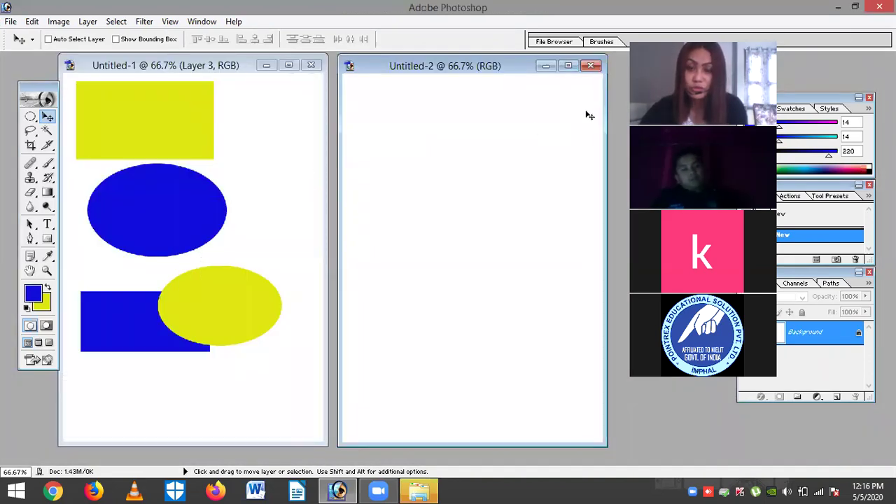
{"action": "left_click", "coordinate": [568, 66]}
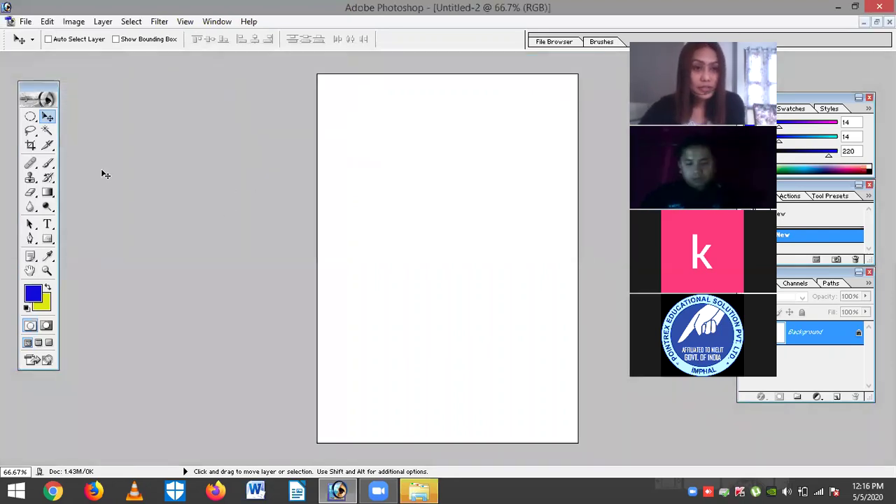
Draw a wide rectangular marquee selection in the upper left area of the blank page, replacing the first attempt
{"action": "left_click", "coordinate": [32, 119]}
{"action": "left_click_drag", "start_coordinate": [32, 119], "coordinate": [70, 115]}
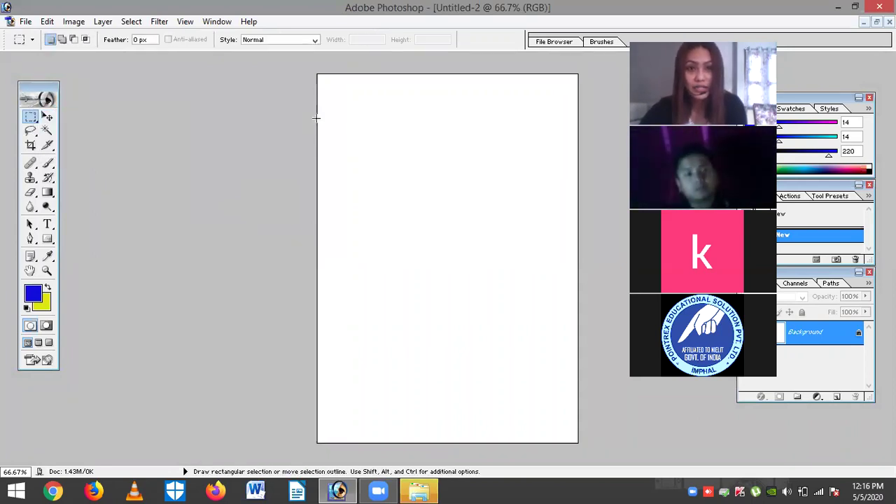
{"action": "left_click_drag", "start_coordinate": [332, 120], "coordinate": [378, 182]}
{"action": "left_click", "coordinate": [458, 192]}
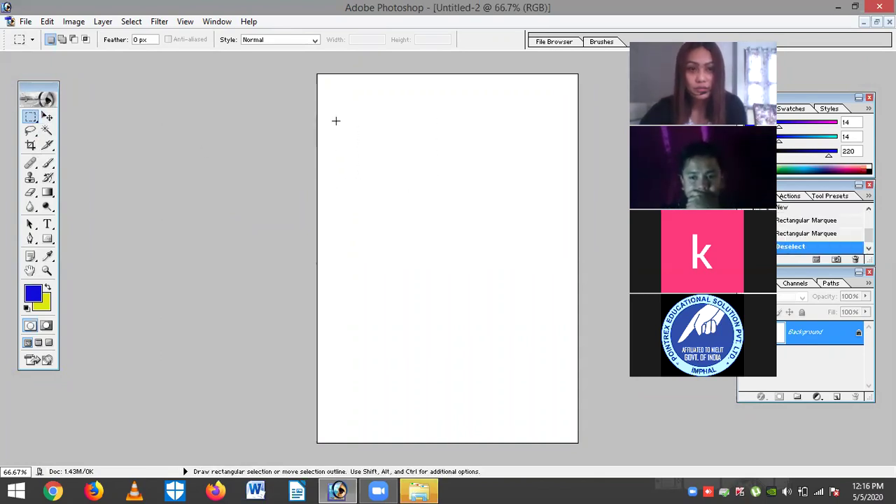
{"action": "left_click_drag", "start_coordinate": [463, 180], "coordinate": [471, 198]}
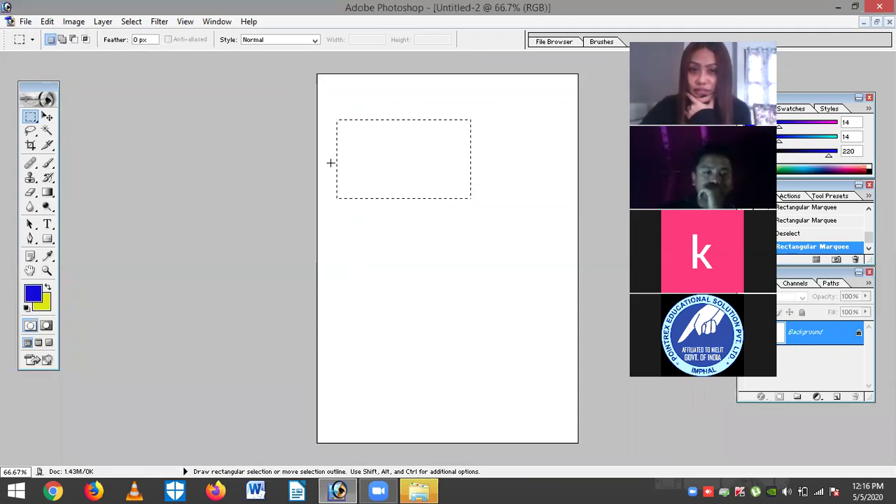
Switch the marquee to Add to selection, try extending the selection with a small rectangle across its top edge, and undo that addition
{"action": "left_click", "coordinate": [62, 39]}
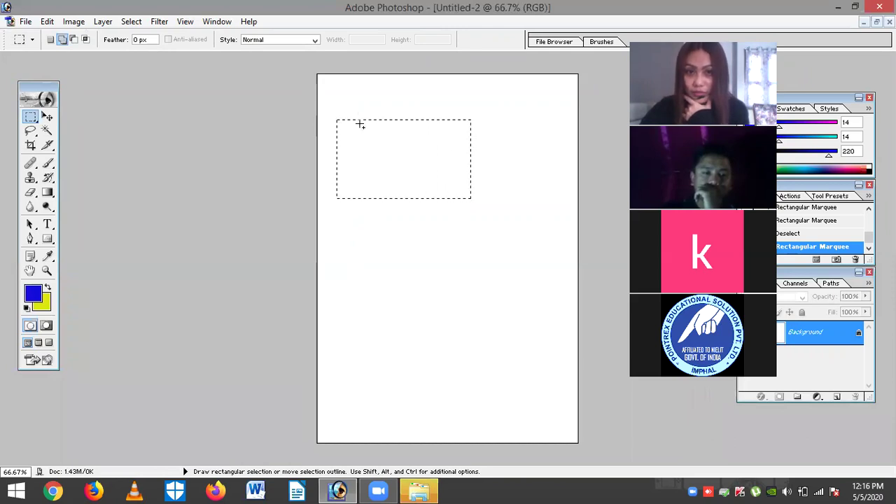
{"action": "left_click_drag", "start_coordinate": [354, 110], "coordinate": [407, 133]}
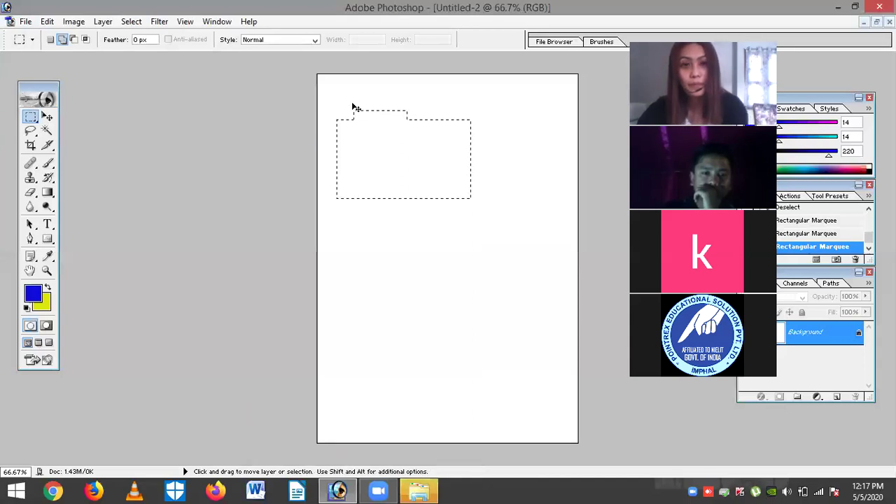
{"action": "key", "text": "ctrl+z"}
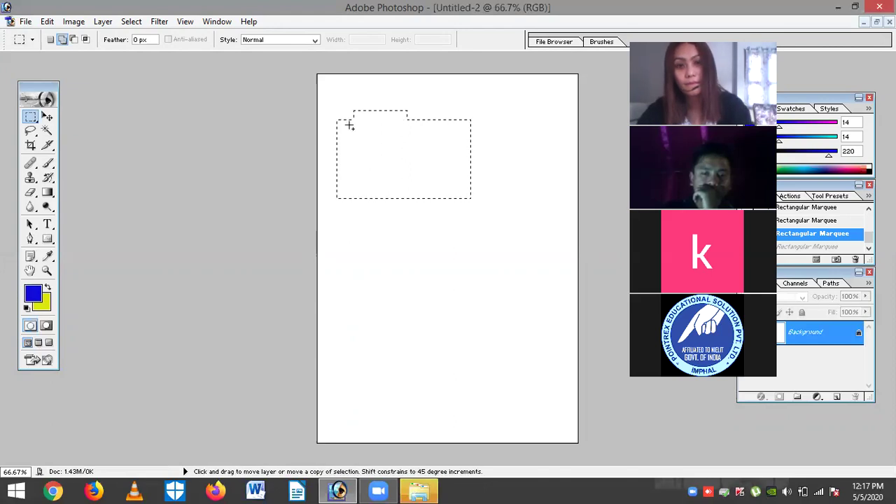
Undo the small addition and extend the rectangular selection with two stacked, narrowing rectangles above its top edge
{"action": "key", "text": "ctrl+alt+z"}
{"action": "left_click_drag", "start_coordinate": [350, 105], "coordinate": [455, 132]}
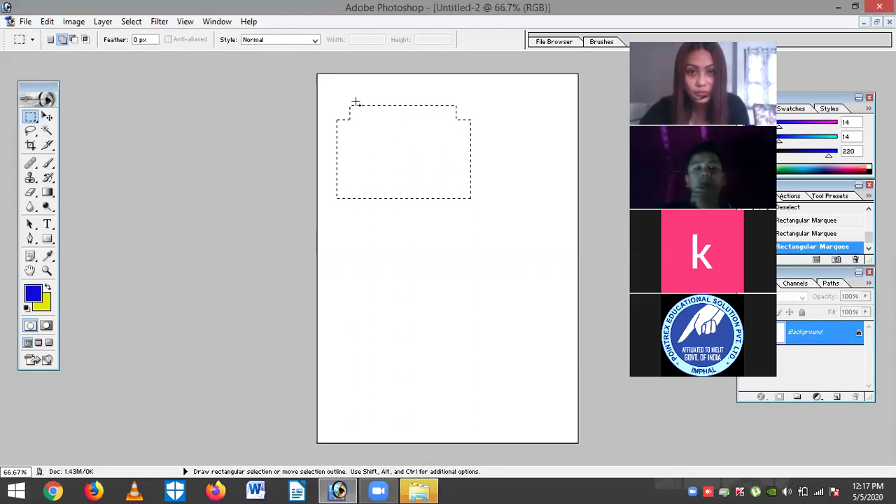
{"action": "left_click_drag", "start_coordinate": [359, 96], "coordinate": [444, 122]}
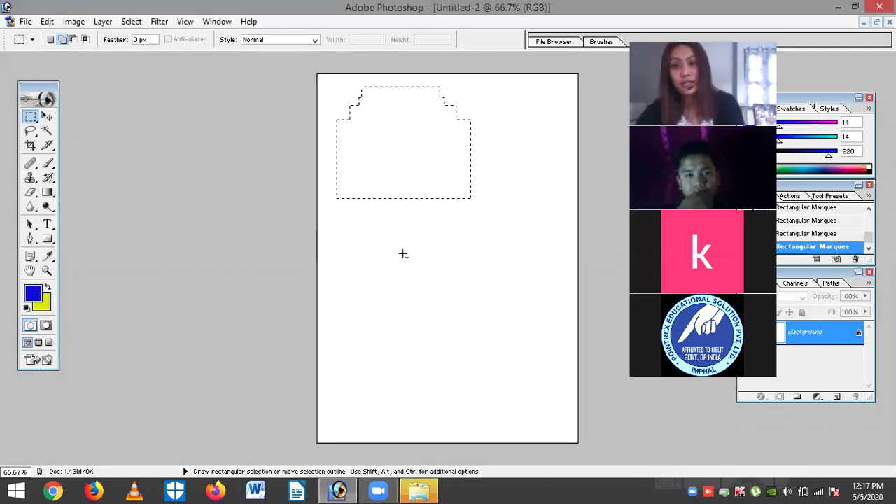
Switch the marquee to Subtract from selection and cut three overlapping rectangles out of the selection's bottom edge to form a stepped notch
{"action": "left_click", "coordinate": [74, 40]}
{"action": "left_click_drag", "start_coordinate": [351, 188], "coordinate": [450, 210]}
{"action": "left_click_drag", "start_coordinate": [363, 173], "coordinate": [431, 209]}
{"action": "left_click_drag", "start_coordinate": [397, 160], "coordinate": [441, 195]}
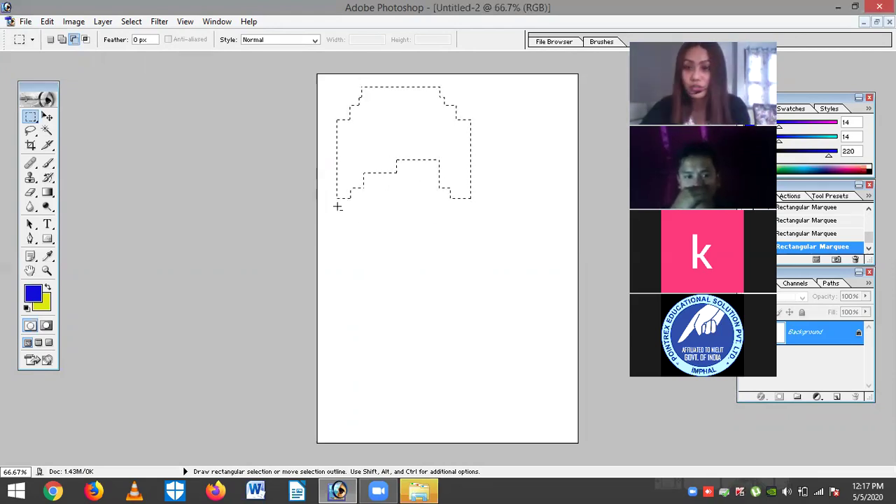
Intersect the stepped selection with a rectangle covering its lower part, and try a second, smaller intersection near the notch
{"action": "left_click", "coordinate": [86, 40]}
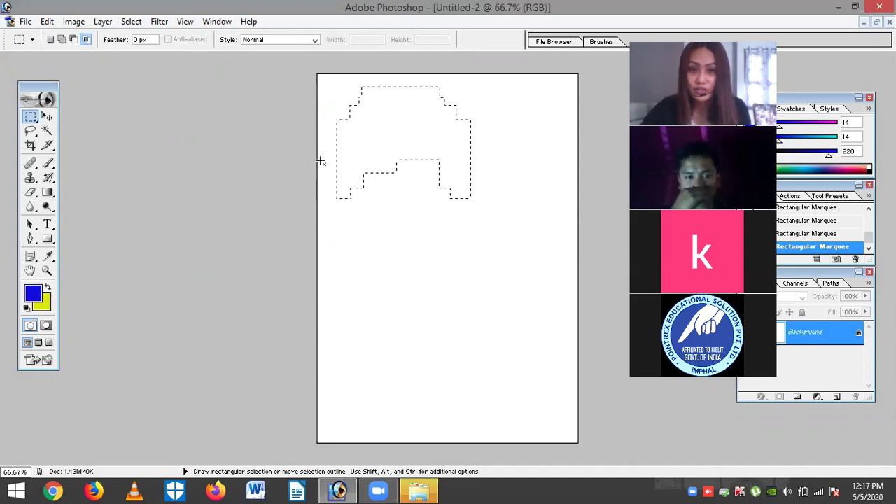
{"action": "left_click_drag", "start_coordinate": [360, 150], "coordinate": [492, 212]}
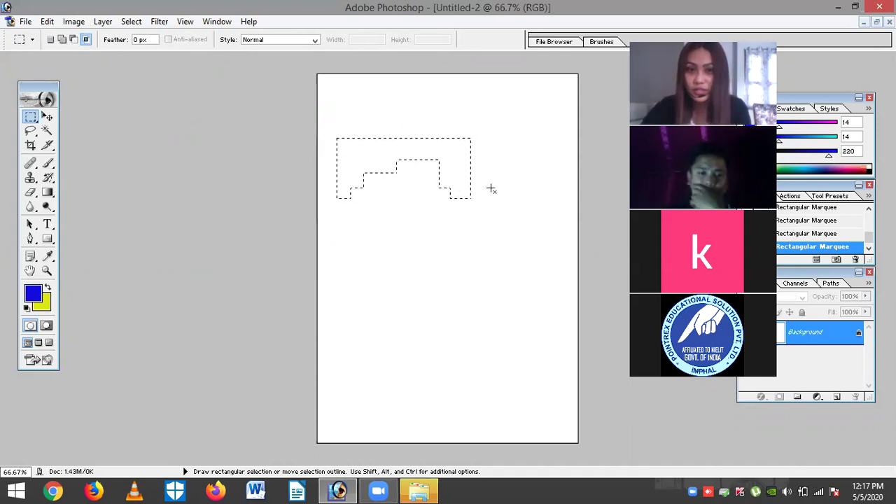
{"action": "left_click_drag", "start_coordinate": [423, 162], "coordinate": [428, 188]}
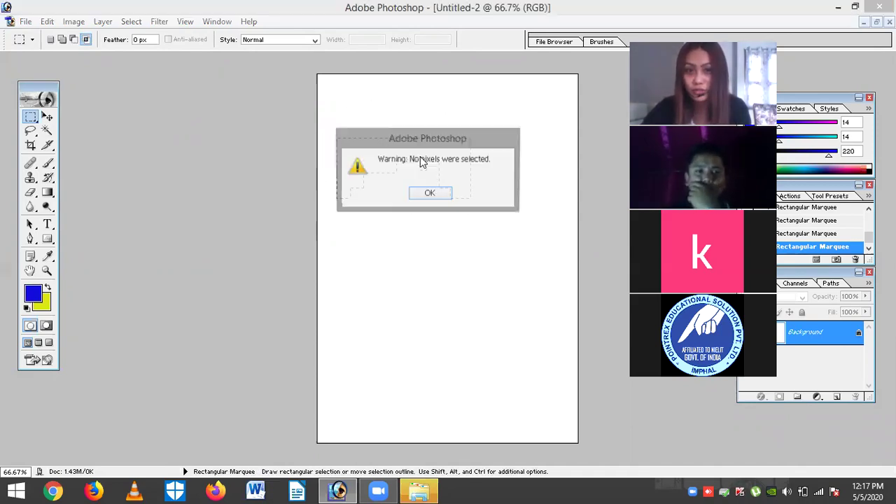
{"action": "left_click", "coordinate": [431, 194]}
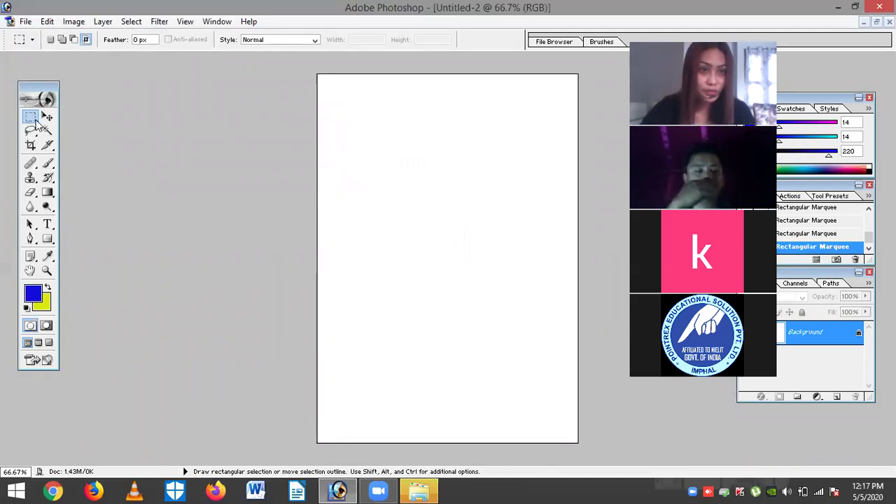
Select a new rectangle in the page's upper part and intersect it with an overlapping rectangle that starts above it
{"action": "left_click_drag", "start_coordinate": [333, 121], "coordinate": [483, 245]}
{"action": "left_click", "coordinate": [86, 39]}
{"action": "left_click_drag", "start_coordinate": [350, 99], "coordinate": [496, 188]}
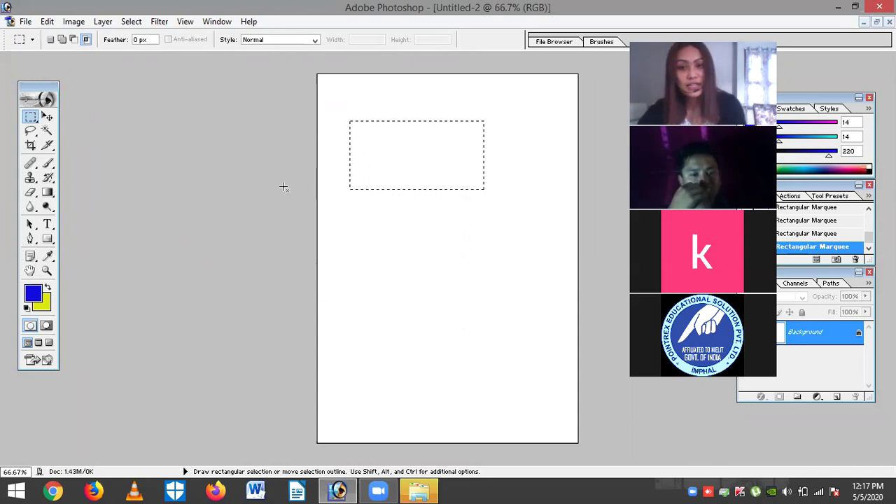
Clear the selection and draw a wide ellipse near the page's middle with the Elliptical Marquee in New selection mode
{"action": "left_click", "coordinate": [31, 118]}
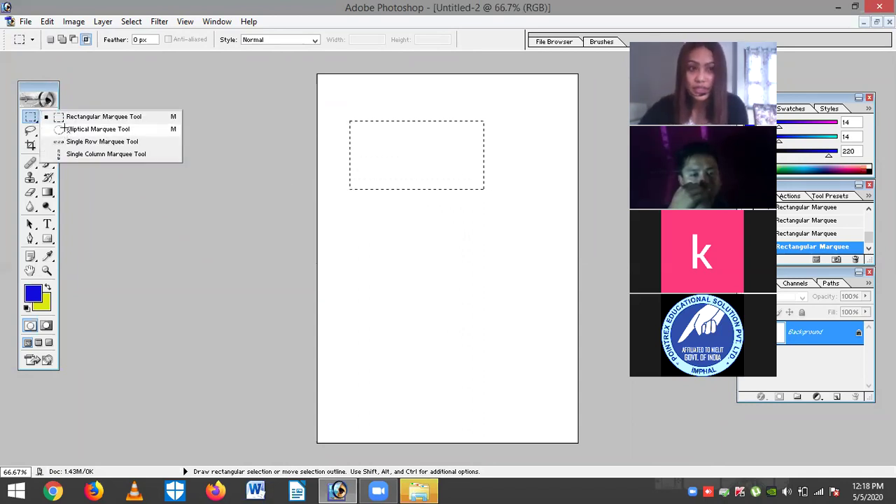
{"action": "left_click", "coordinate": [63, 130]}
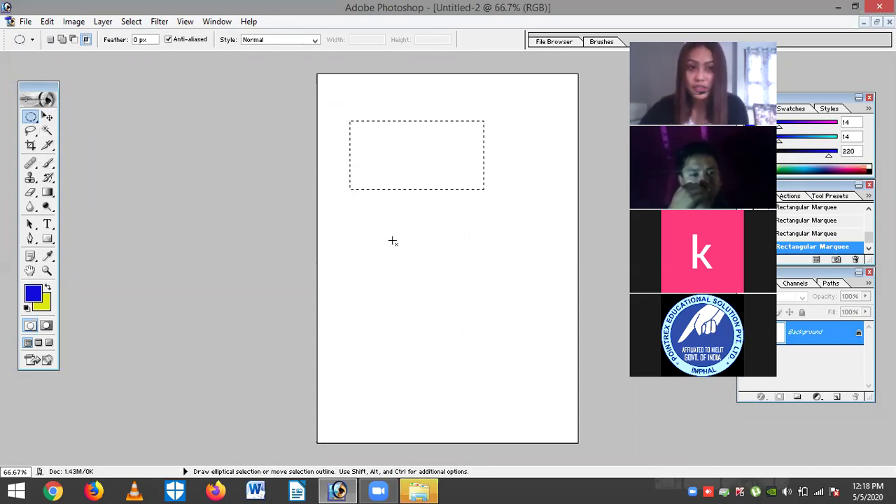
{"action": "left_click", "coordinate": [334, 248]}
{"action": "left_click", "coordinate": [50, 41]}
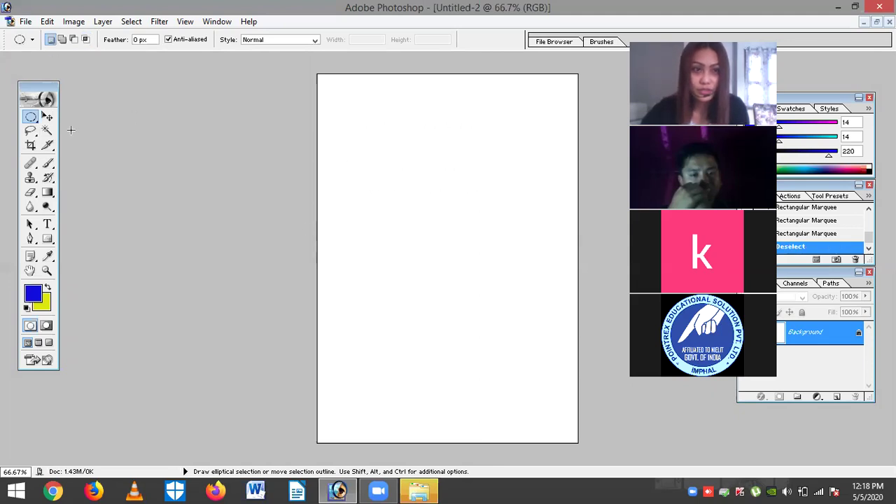
{"action": "left_click_drag", "start_coordinate": [344, 208], "coordinate": [490, 306]}
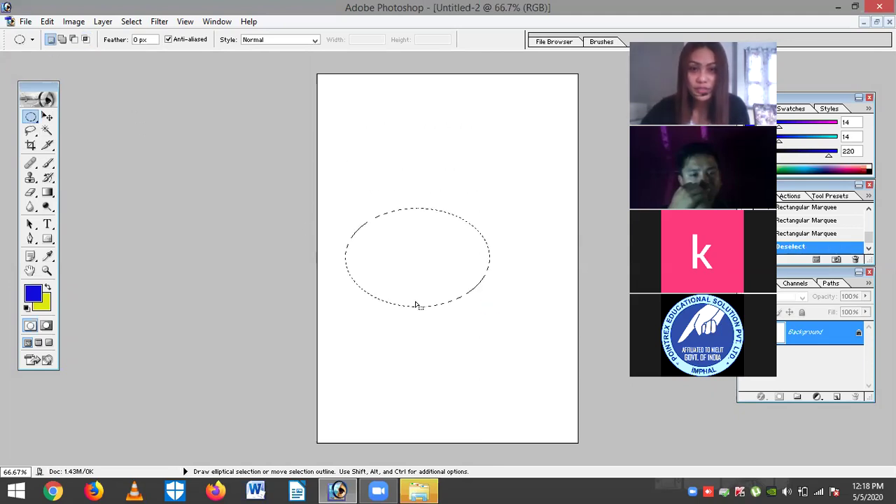
Add an overlapping circle to the ellipse's upper right, and subtract a larger circle from the combined selection to leave a crescent
{"action": "left_click", "coordinate": [61, 41]}
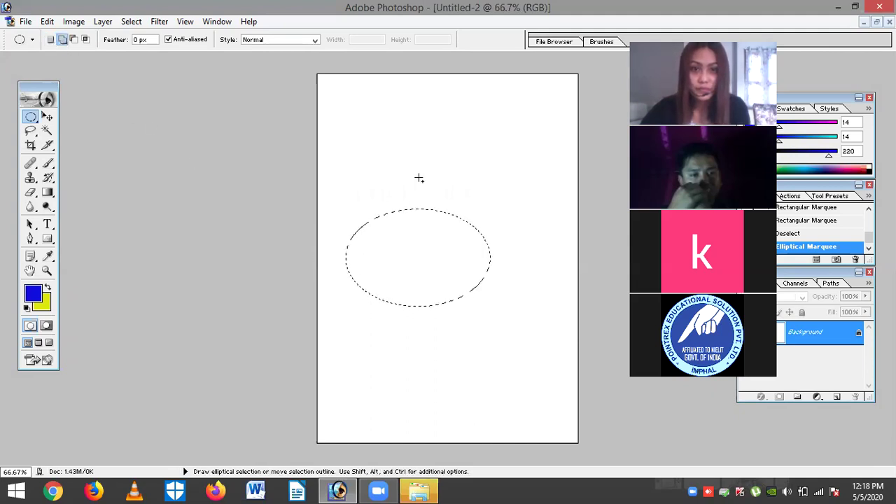
{"action": "left_click_drag", "start_coordinate": [518, 278], "coordinate": [527, 291]}
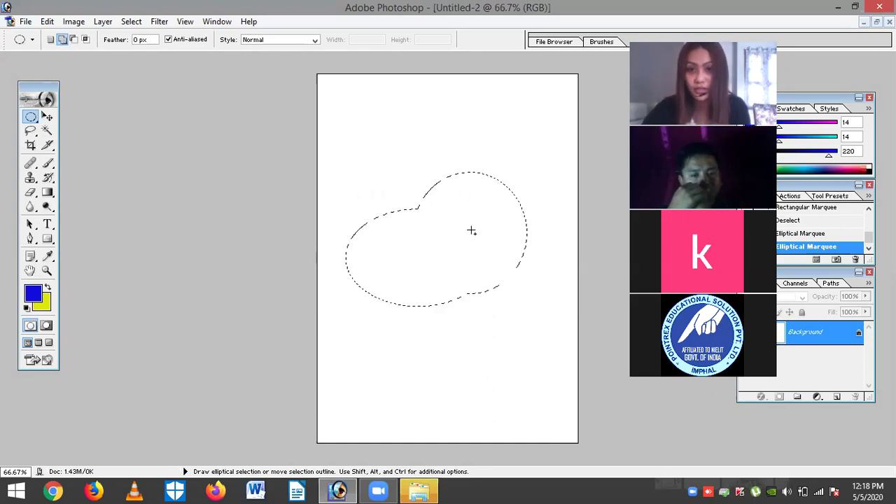
{"action": "left_click", "coordinate": [73, 40]}
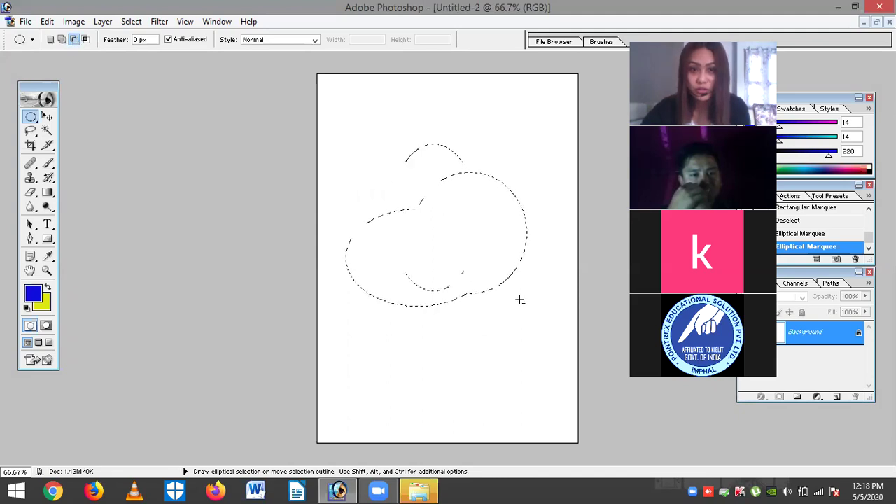
{"action": "left_click_drag", "start_coordinate": [545, 300], "coordinate": [380, 124]}
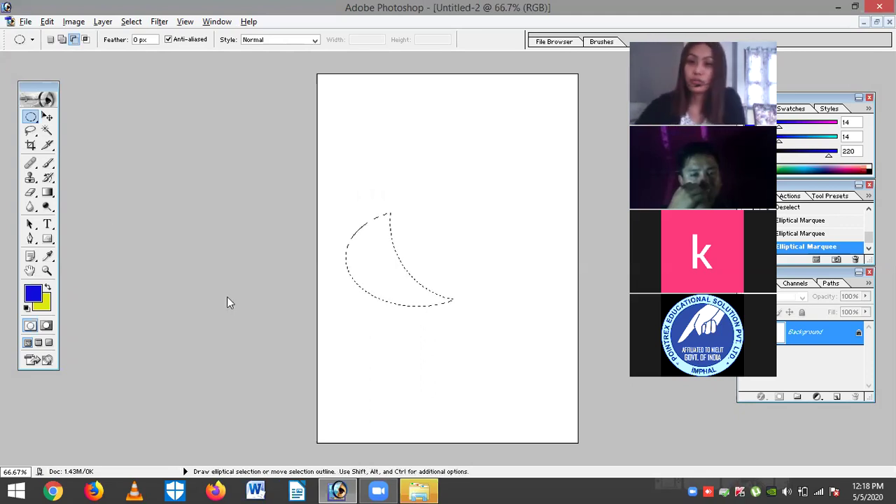
Fill the crescent with the blue foreground color, refill it with the yellow background color, and deselect it
{"action": "key", "text": "alt+BackSpace"}
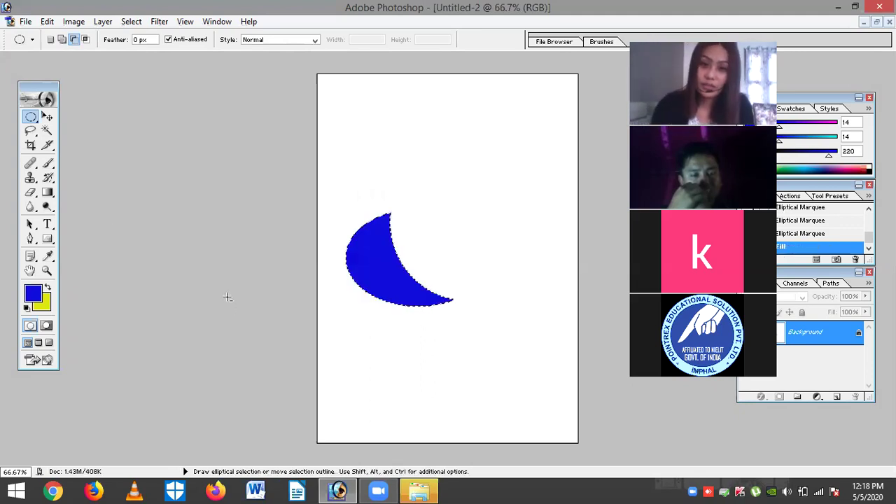
{"action": "key", "text": "ctrl+BackSpace"}
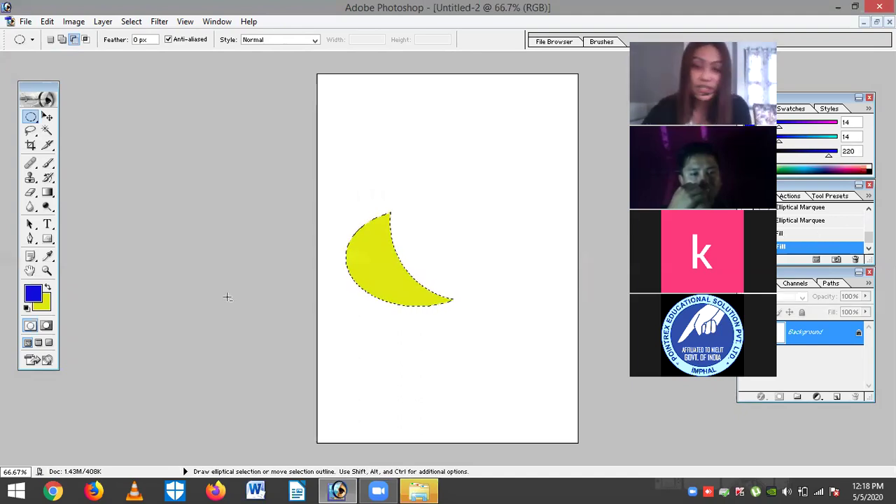
{"action": "left_click", "coordinate": [33, 293]}
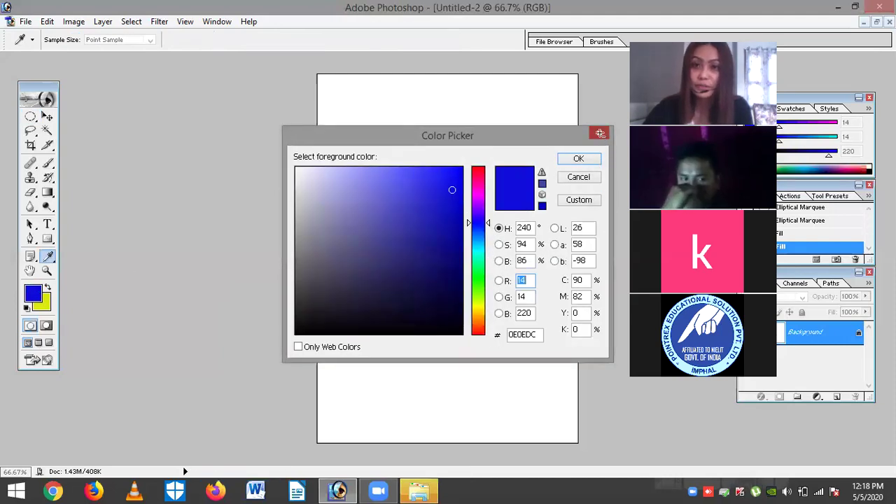
{"action": "left_click", "coordinate": [600, 133]}
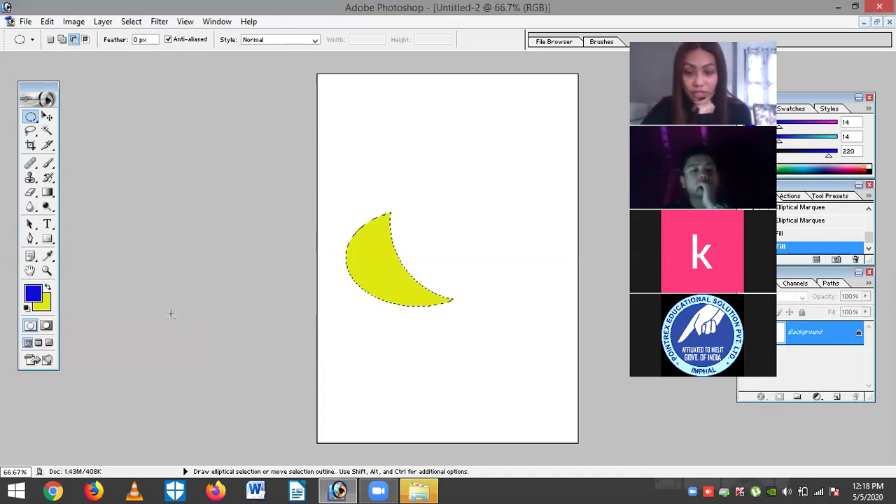
{"action": "left_click", "coordinate": [31, 118]}
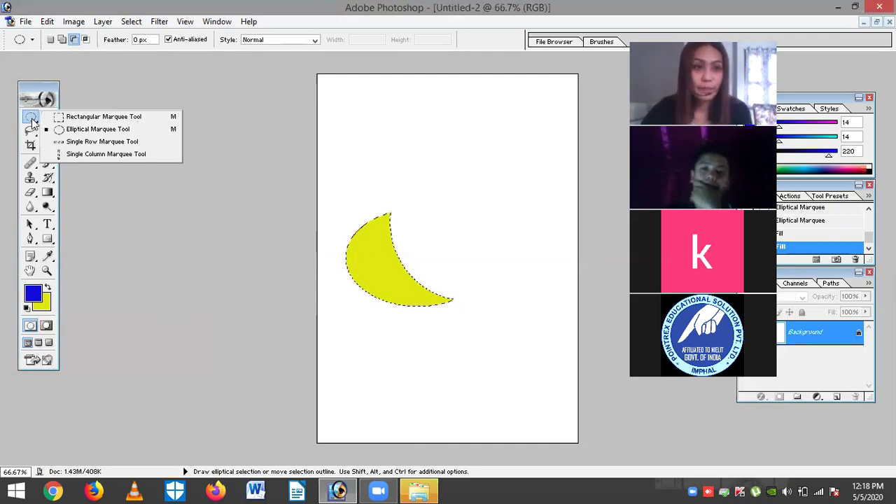
{"action": "left_click", "coordinate": [98, 129]}
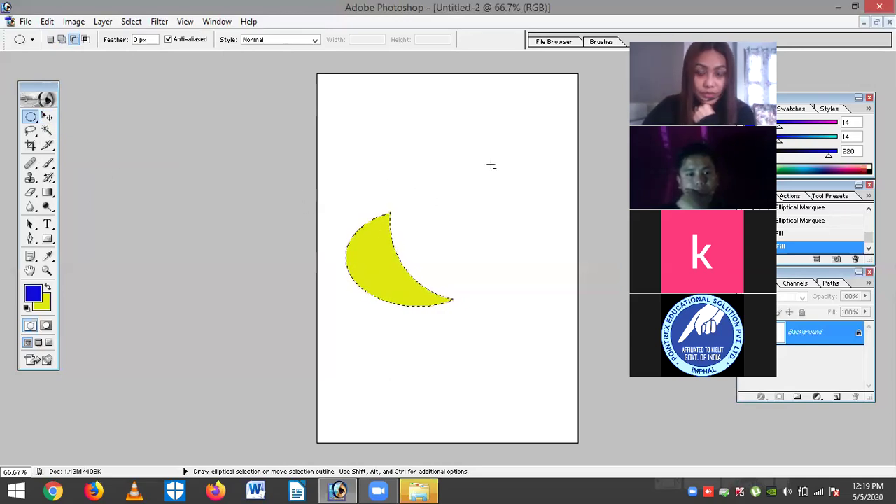
{"action": "key", "text": "ctrl+d"}
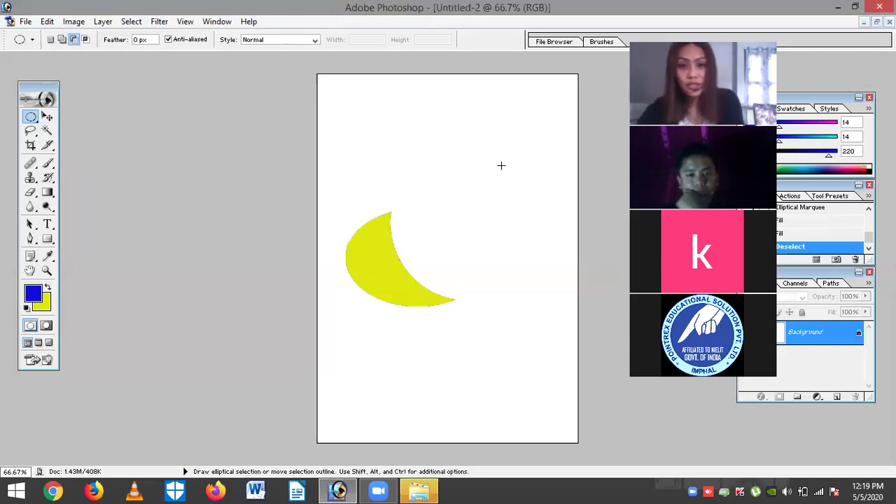
Switch to a blank Microsoft Word document, dismissing Document Recovery and the Activation Wizard and clearing the stray text
{"action": "left_click", "coordinate": [258, 490]}
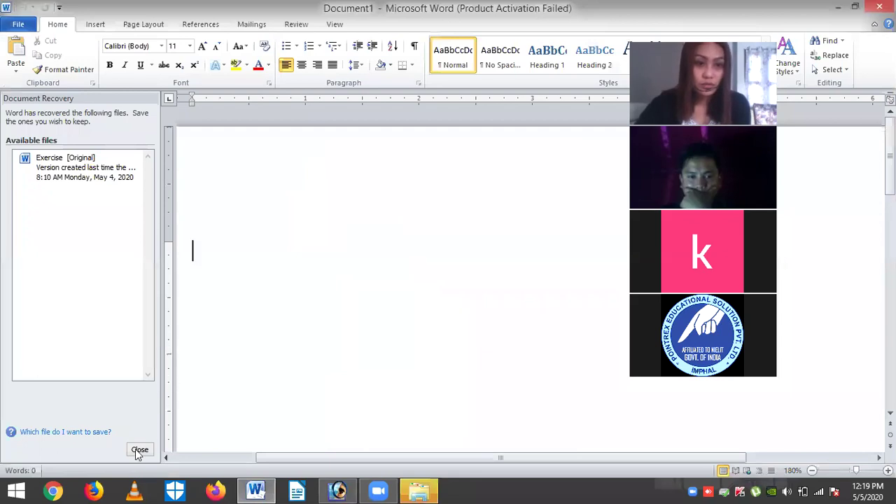
{"action": "left_click", "coordinate": [139, 450]}
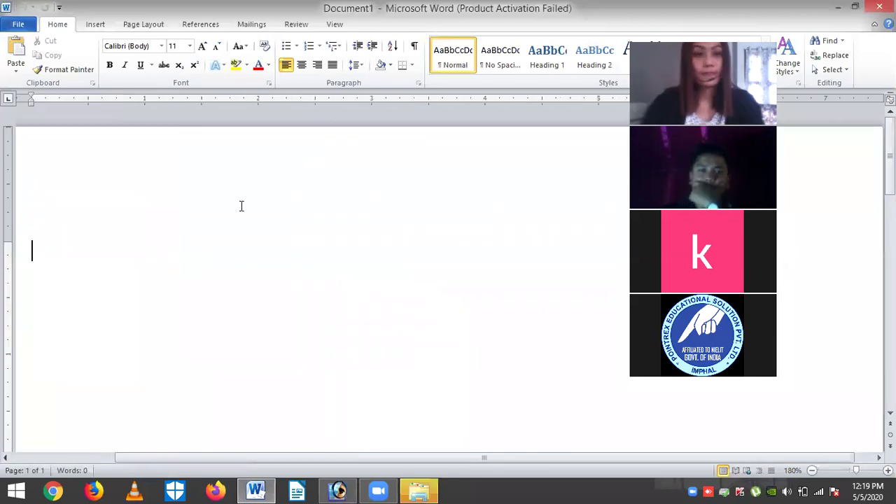
{"action": "type", "text": "Ct"}
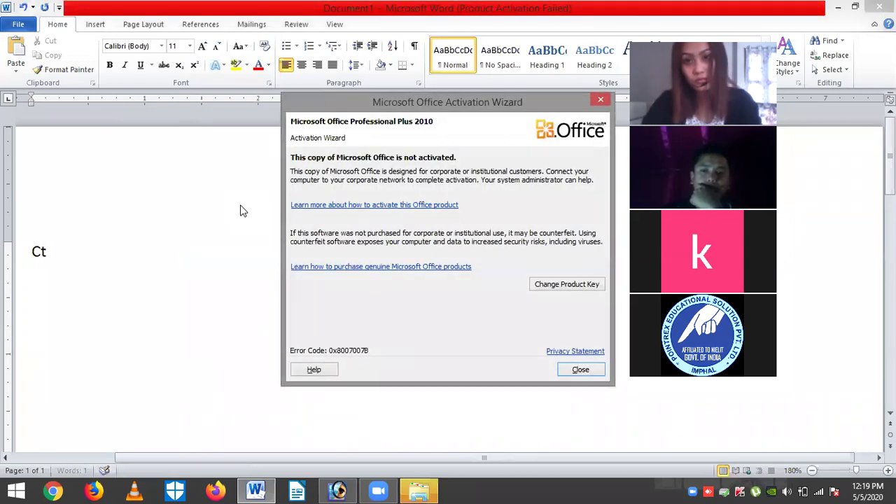
{"action": "left_click", "coordinate": [601, 99]}
{"action": "key", "text": "BackSpace"}
{"action": "key", "text": "BackSpace"}
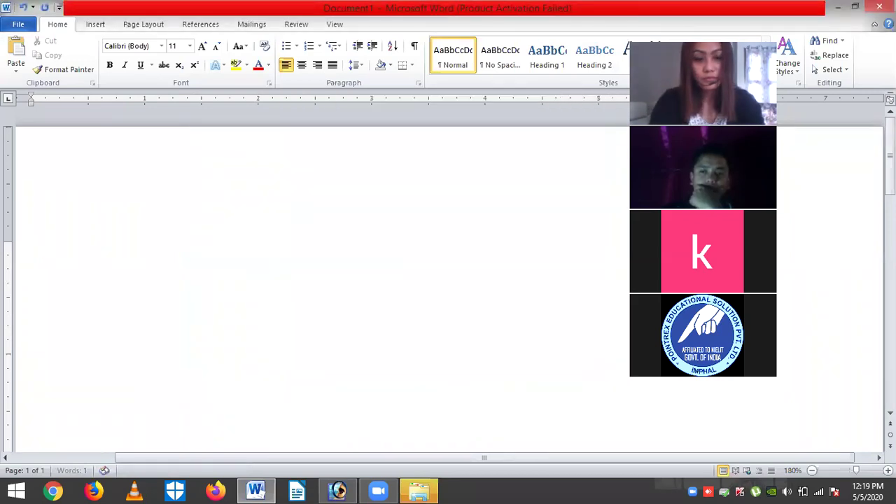
Write the first shortcut note in the blank document as "Ctrl+backspace→ background"
{"action": "type", "text": "ctrl"}
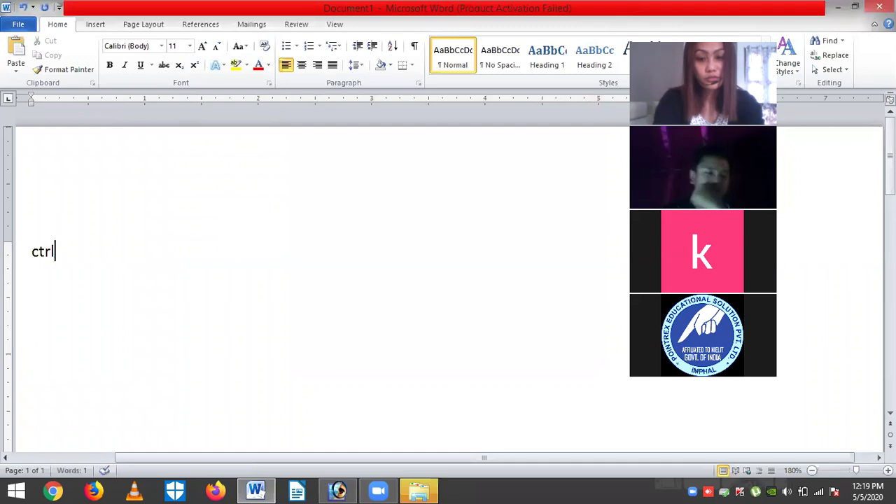
{"action": "type", "text": "+bac"}
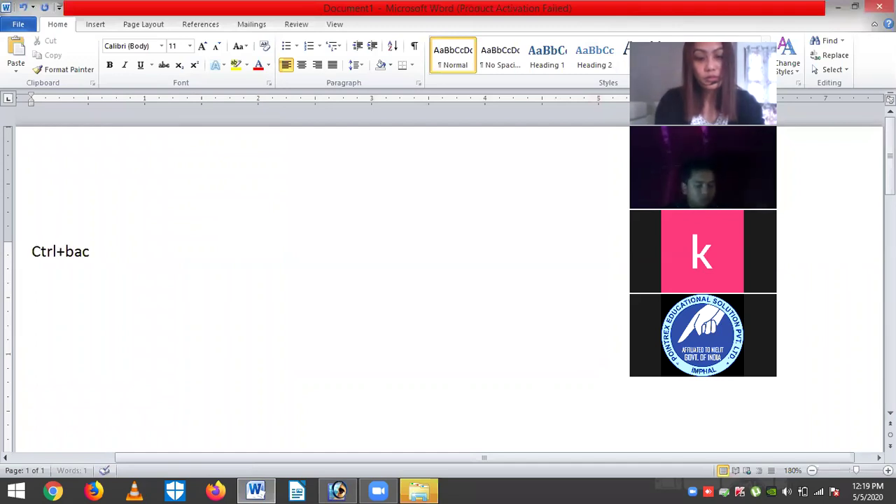
{"action": "type", "text": "kspace"}
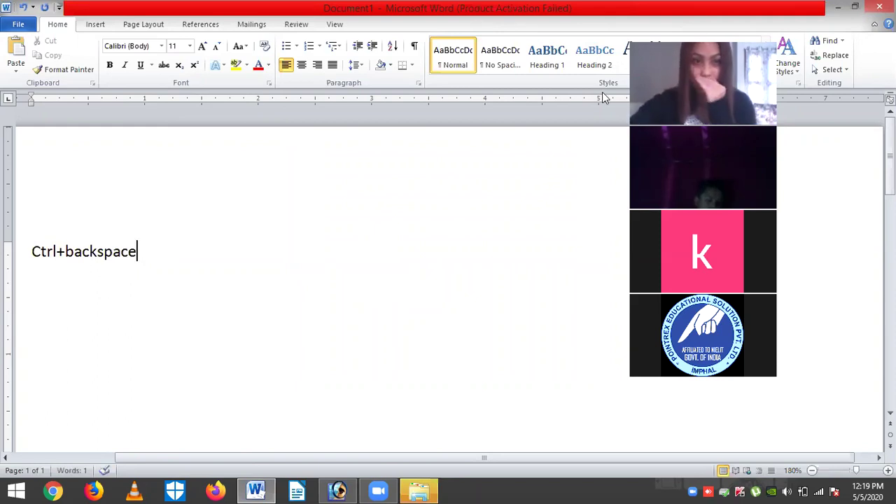
{"action": "type", "text": "="}
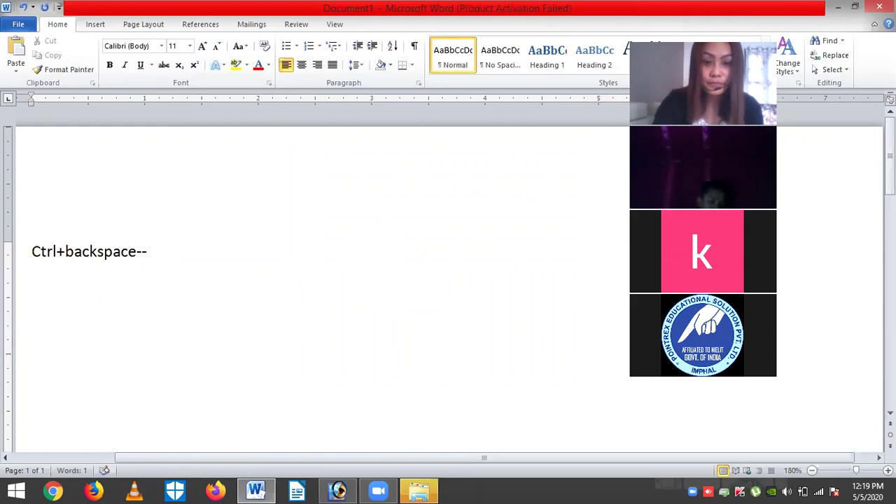
{"action": "type", "text": ">"}
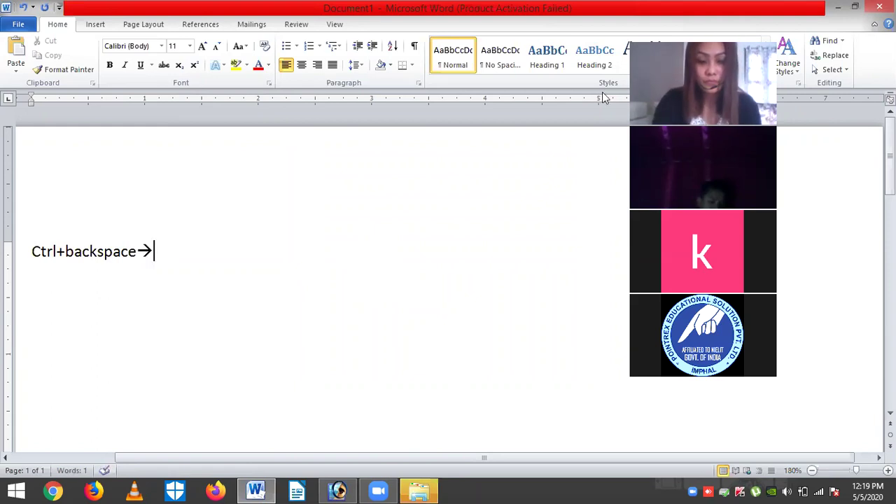
{"action": "type", "text": " back"}
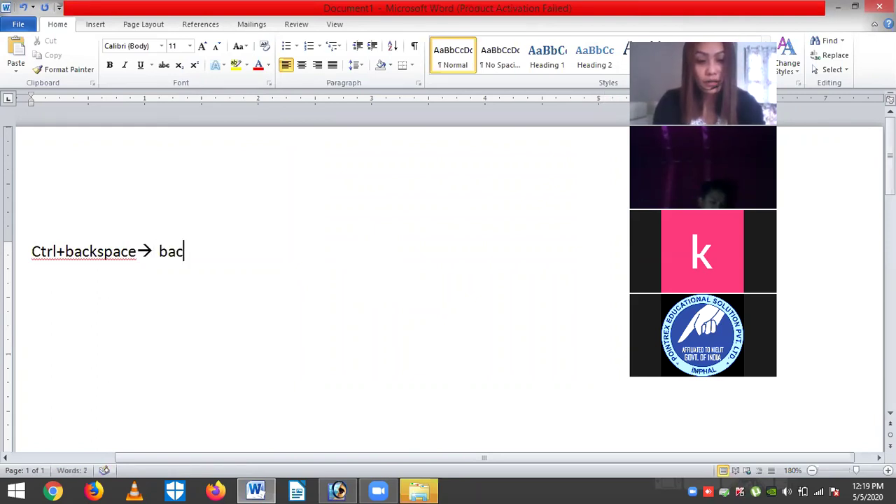
{"action": "type", "text": "ground"}
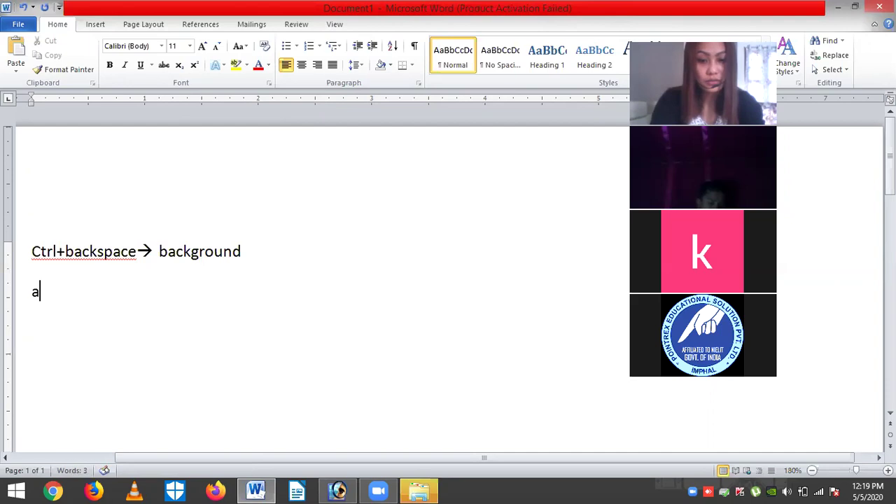
Add a second line reading "Alt+backspace→ forground" beneath the background shortcut note
{"action": "type", "text": "+"}
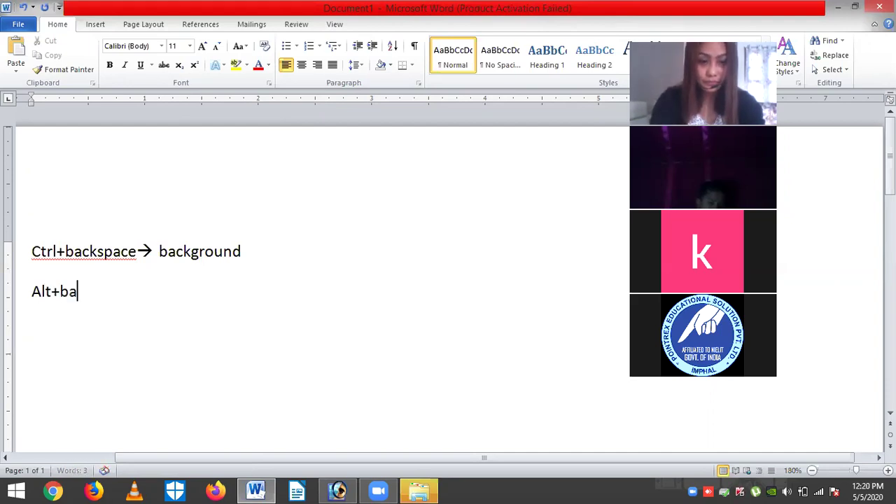
{"action": "type", "text": "backspa"}
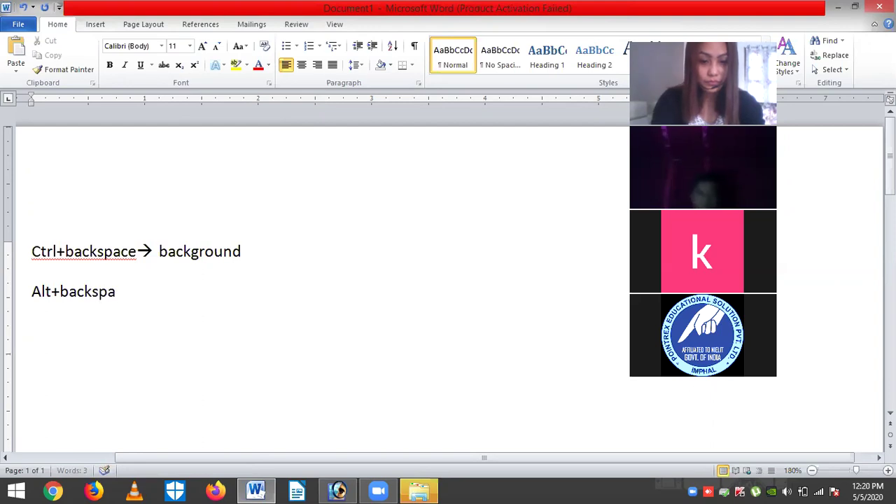
{"action": "type", "text": "ce--> "}
{"action": "type", "text": "for"}
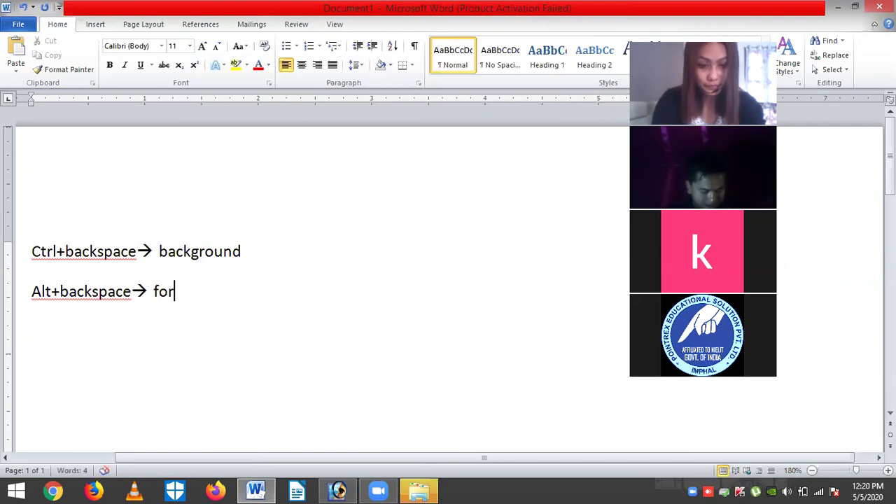
{"action": "type", "text": "ground"}
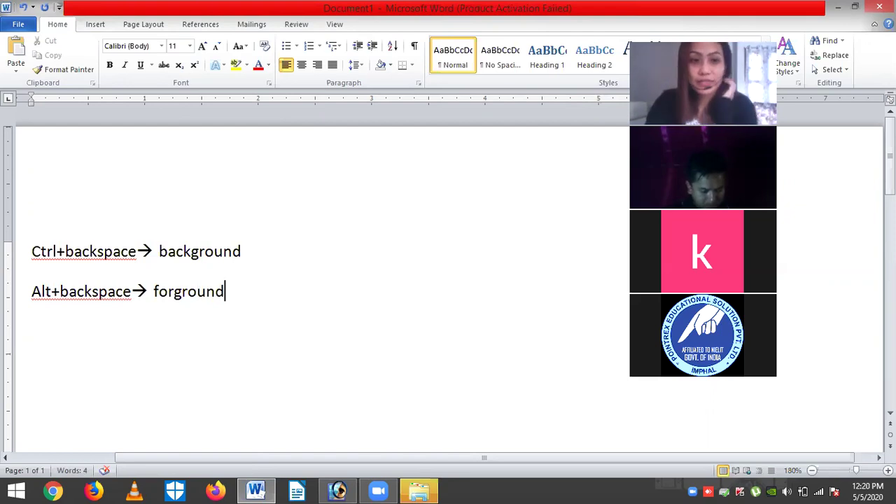
{"action": "key", "text": "Return"}
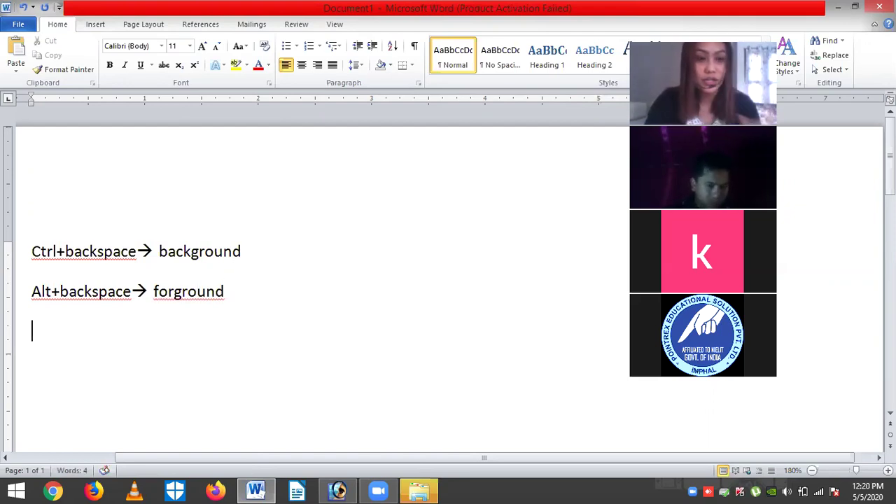
Add the deselect shortcut as a third line reading "Ctrl+D→ deselect"
{"action": "type", "text": "ctr"}
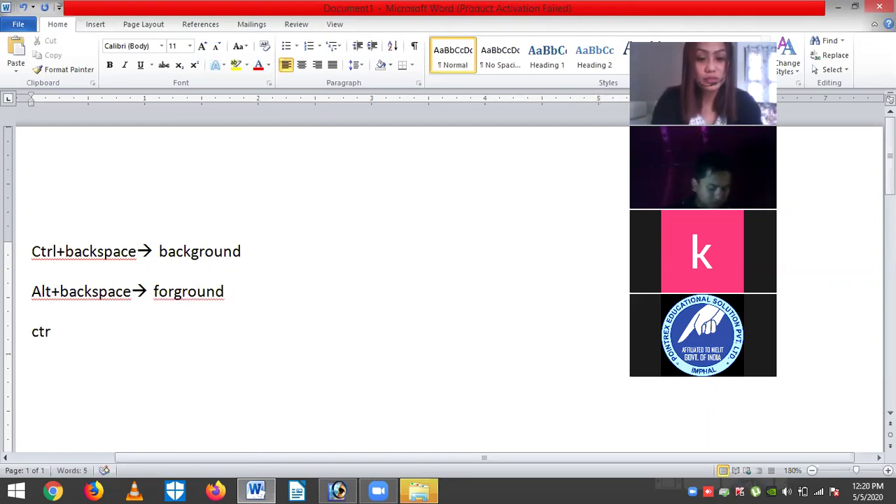
{"action": "type", "text": "l+"}
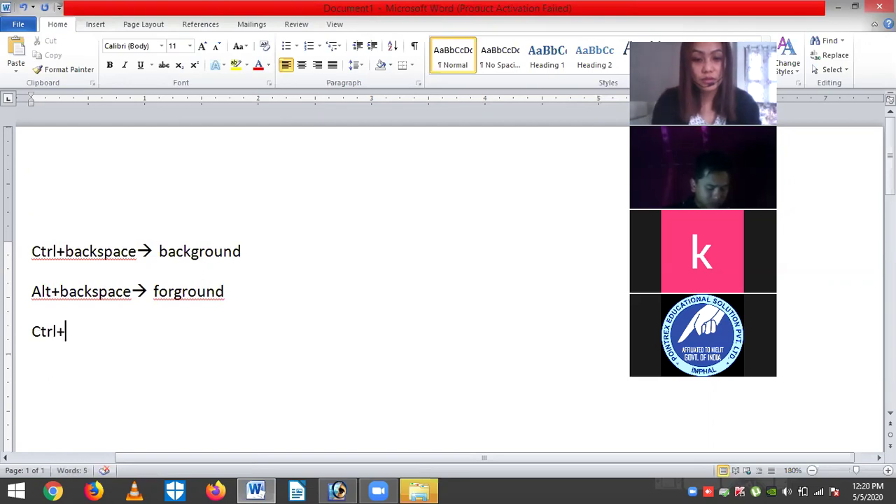
{"action": "type", "text": "D-"}
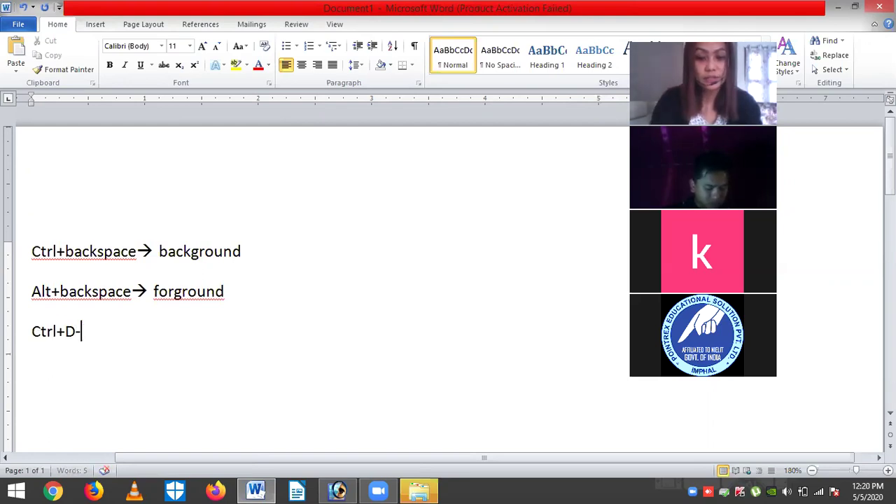
{"action": "type", "text": "-> deselect"}
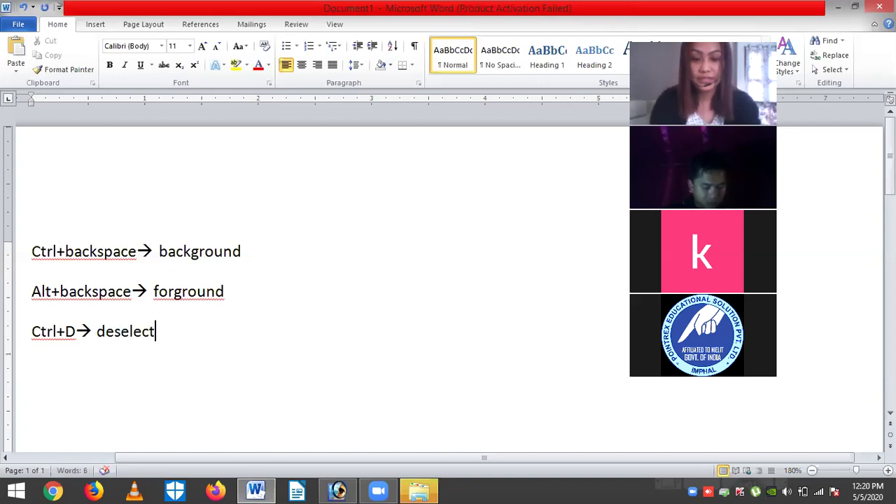
{"action": "key", "text": "Return"}
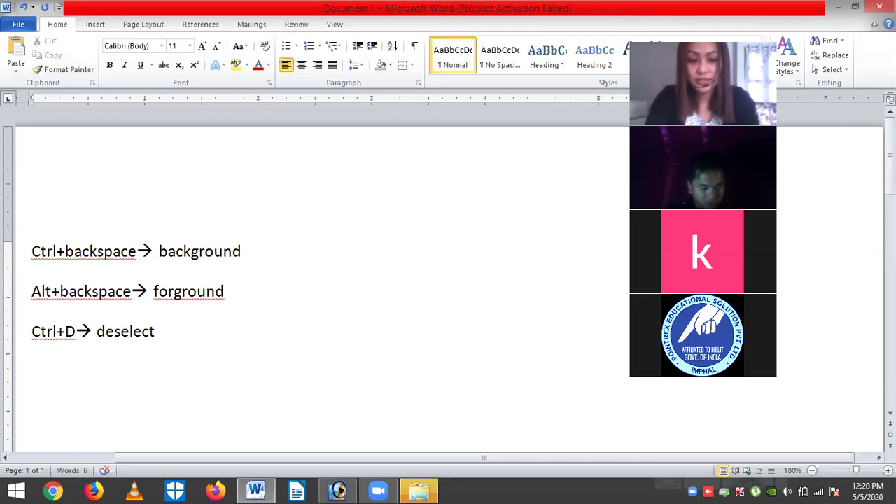
Add the transform shortcut as a fourth line reading "Ctrl+T→ transform"
{"action": "type", "text": "ctr"}
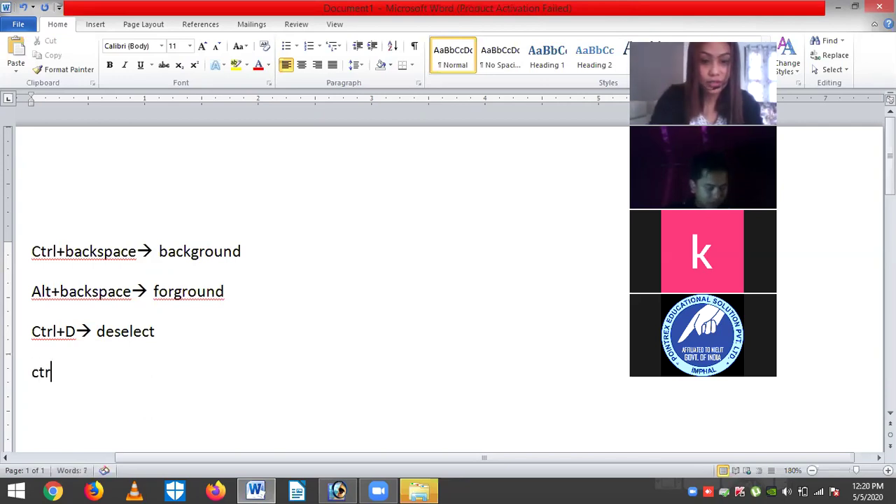
{"action": "type", "text": "l+"}
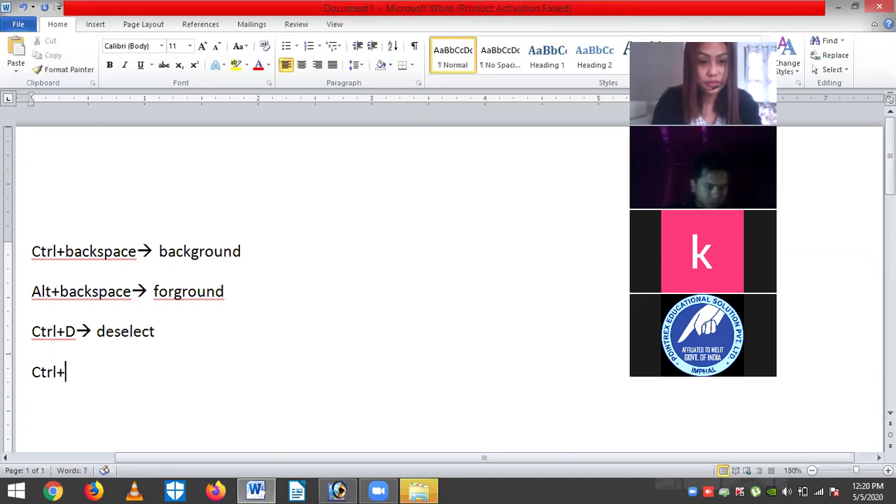
{"action": "type", "text": "T-"}
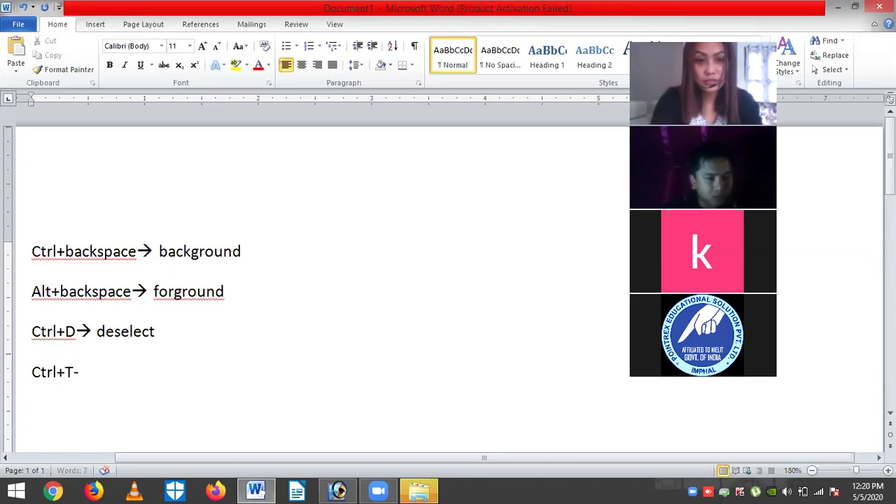
{"action": "type", "text": "-> tran"}
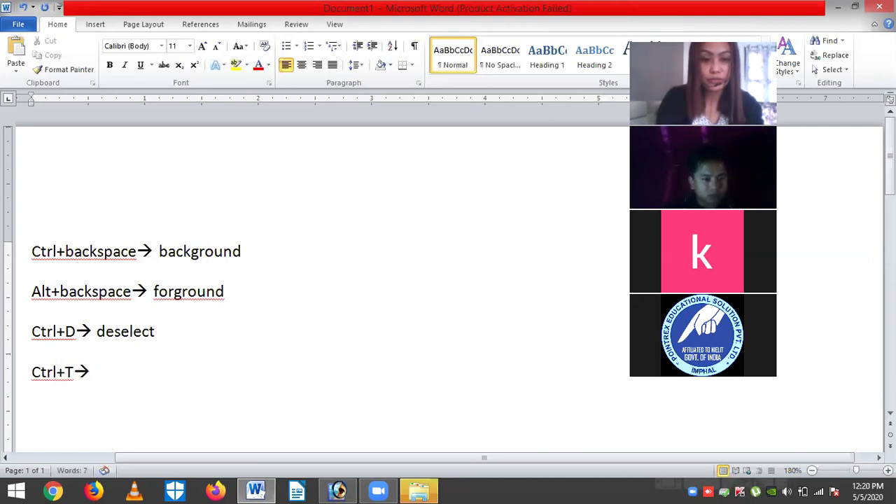
{"action": "type", "text": "sform"}
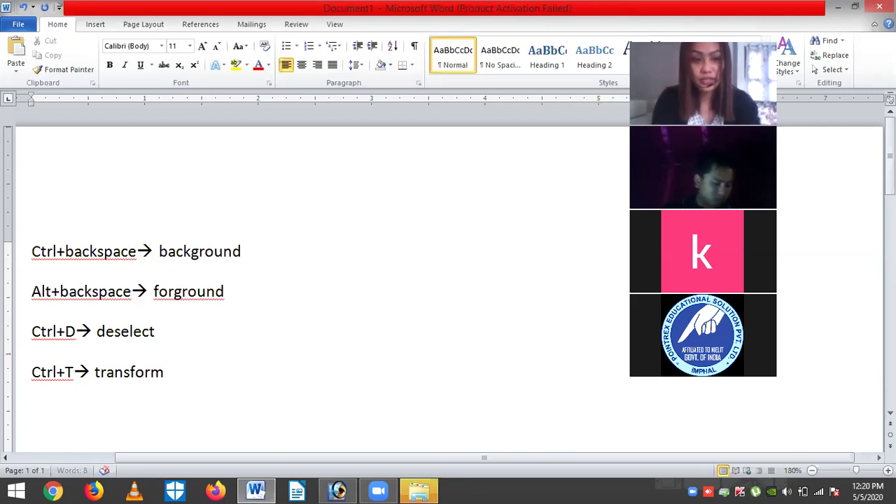
{"action": "key", "text": "Return"}
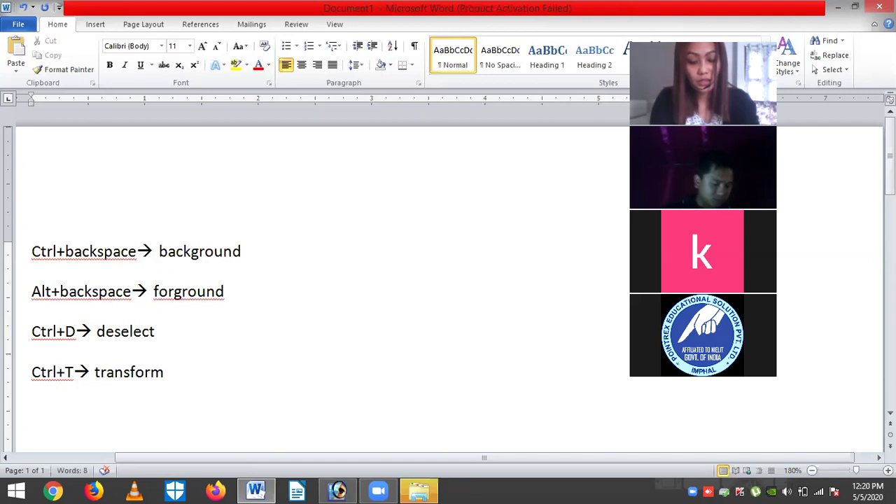
Add the undo shortcut as a fifth line reading "Ctrl+alt+Z→ undo", with a capital Z
{"action": "type", "text": "c"}
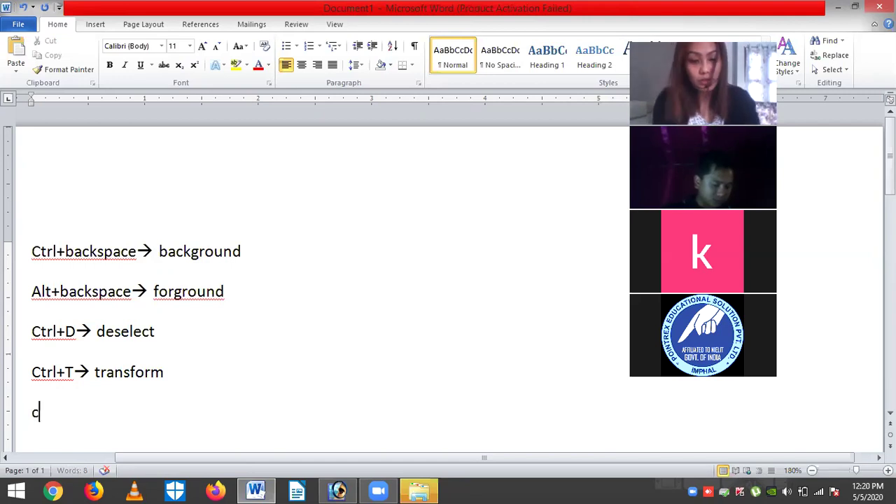
{"action": "type", "text": "trl+"}
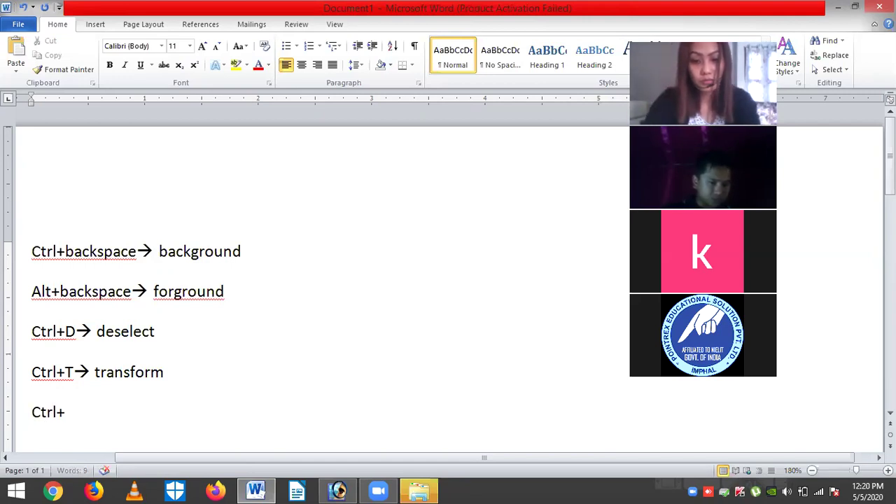
{"action": "type", "text": "al"}
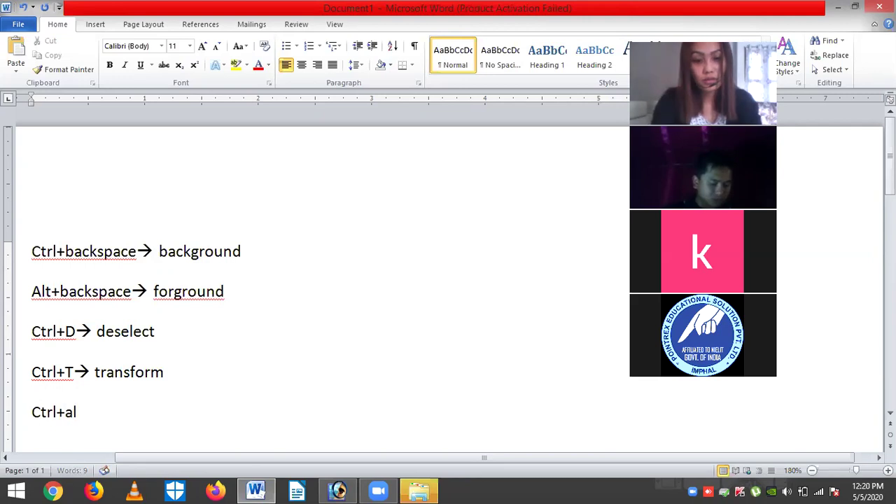
{"action": "type", "text": "t+z"}
{"action": "key", "text": "BackSpace"}
{"action": "type", "text": "Z"}
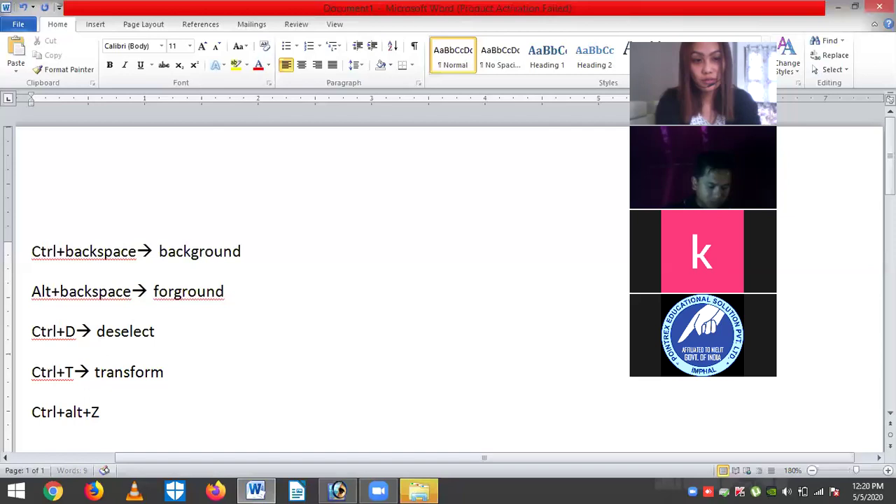
{"action": "type", "text": "--> "}
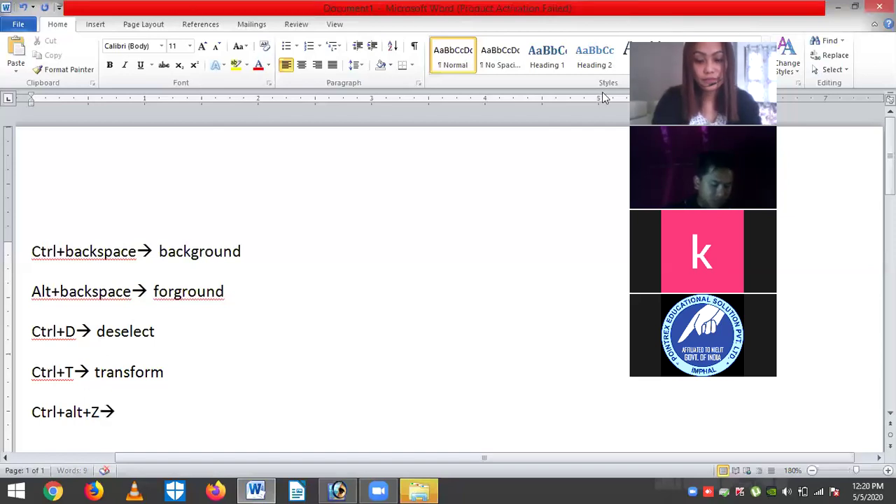
{"action": "type", "text": "undo"}
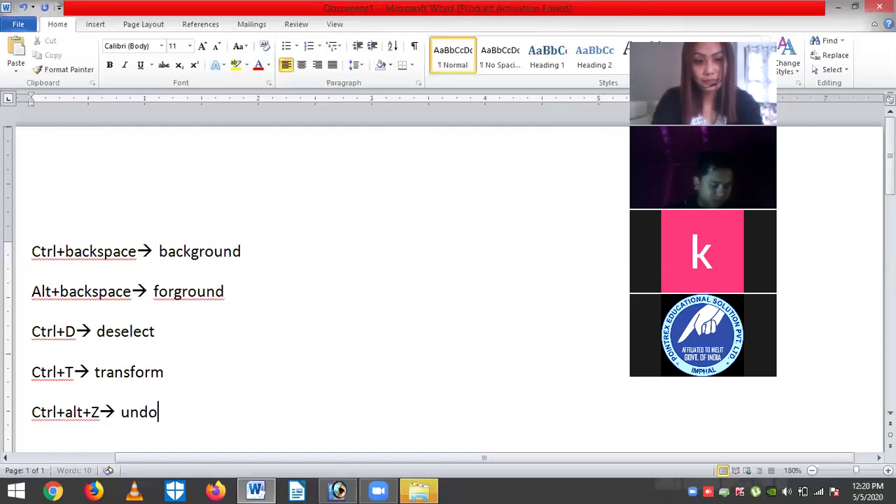
{"action": "key", "text": "Return"}
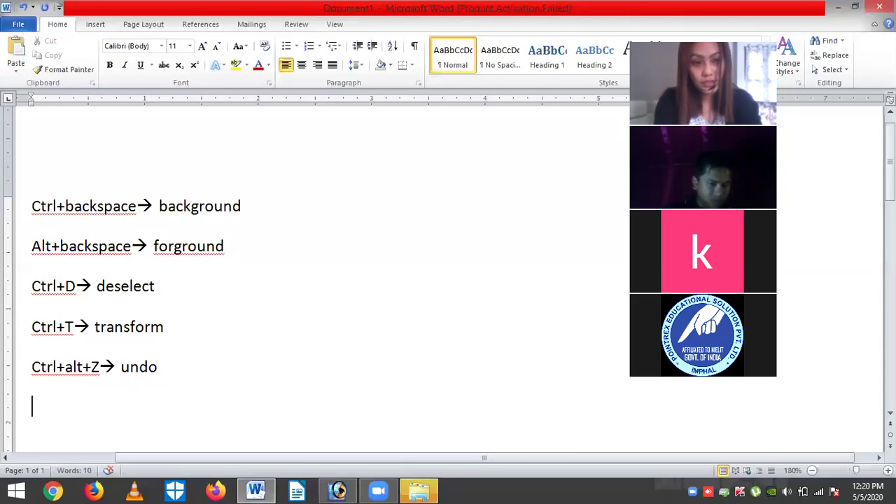
Add the redo shortcut as a sixth line reading "Ctrl+shift+Z→ redo", and start a new line below it
{"action": "type", "text": "ctrl+"}
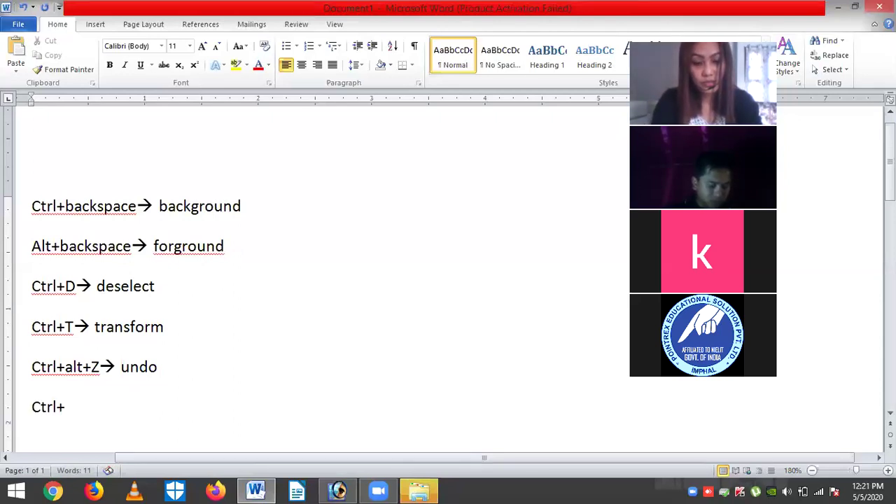
{"action": "type", "text": "shift+"}
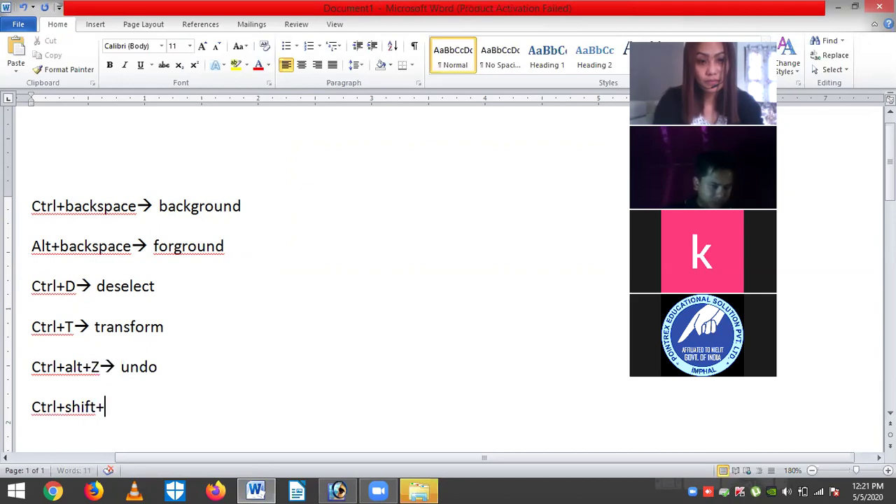
{"action": "type", "text": "Z--"}
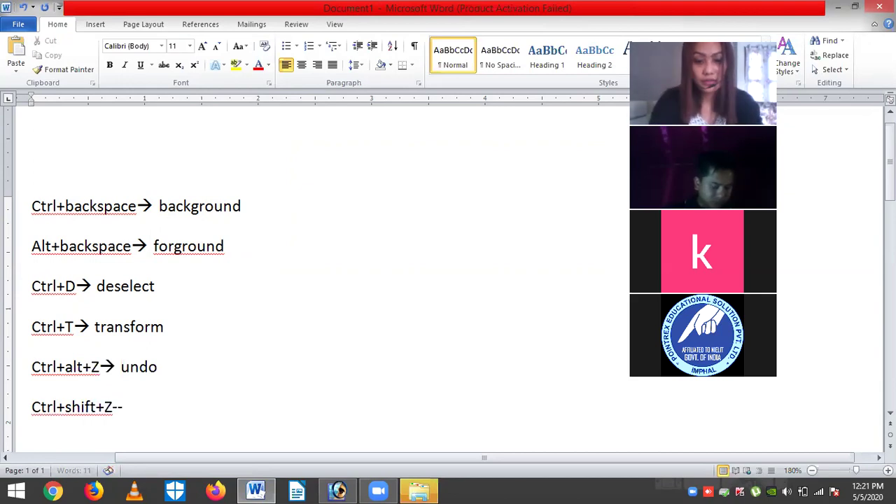
{"action": "type", "text": "> red"}
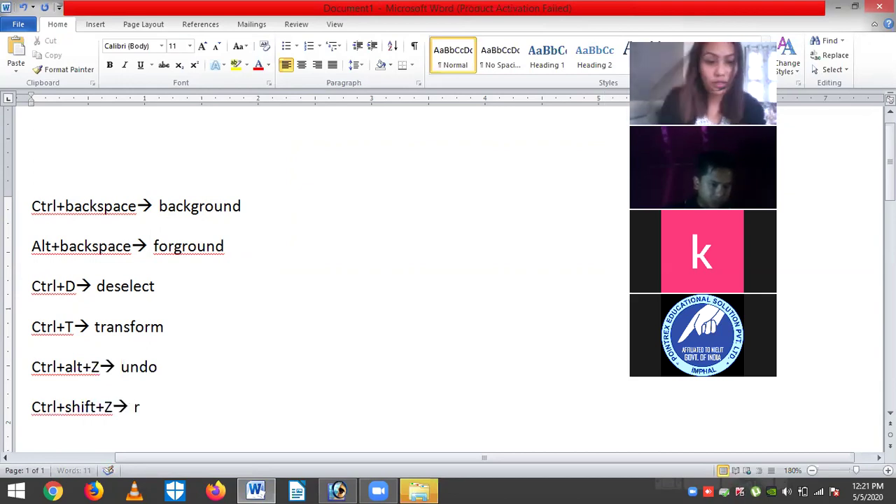
{"action": "type", "text": "o"}
{"action": "key", "text": "Return"}
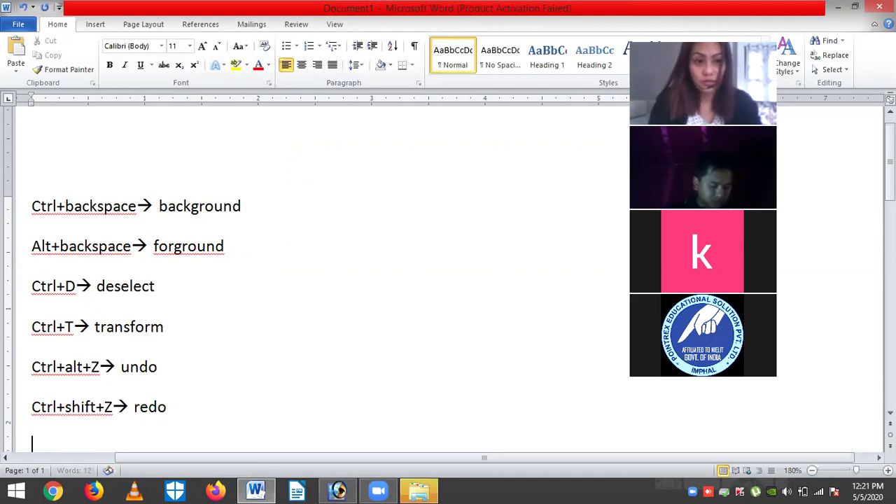
Add the zoom-in shortcut as a seventh line reading "Ctrl+→zoom in"
{"action": "type", "text": "ct"}
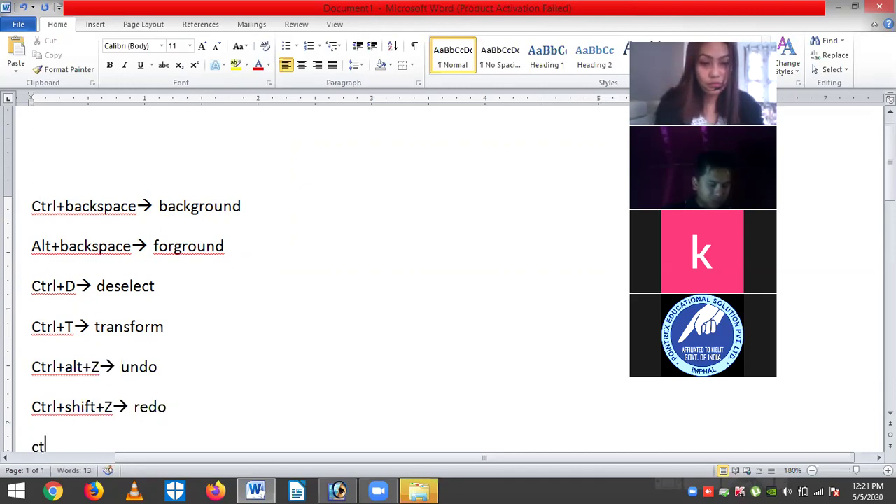
{"action": "type", "text": "l"}
{"action": "key", "text": "BackSpace"}
{"action": "type", "text": "rl"}
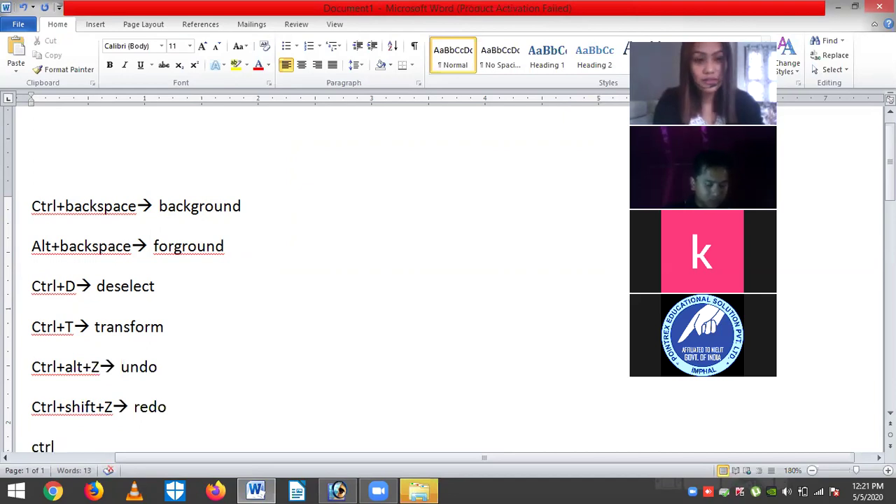
{"action": "type", "text": "+"}
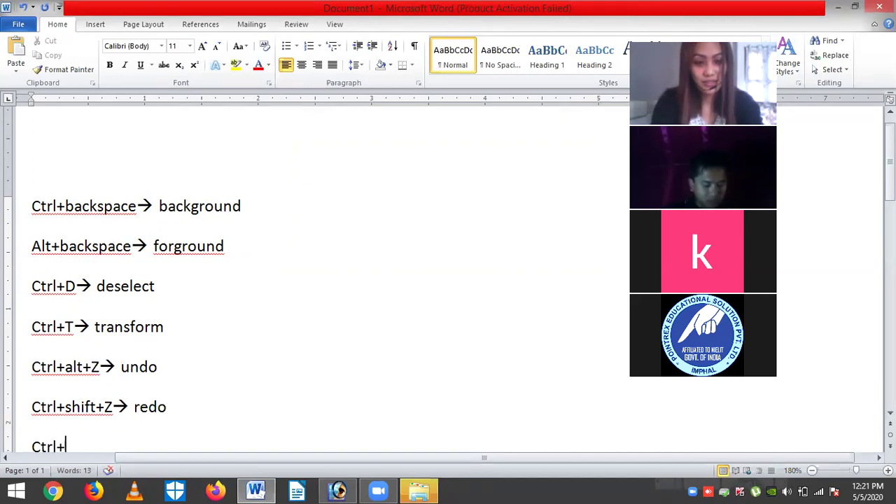
{"action": "type", "text": "-"}
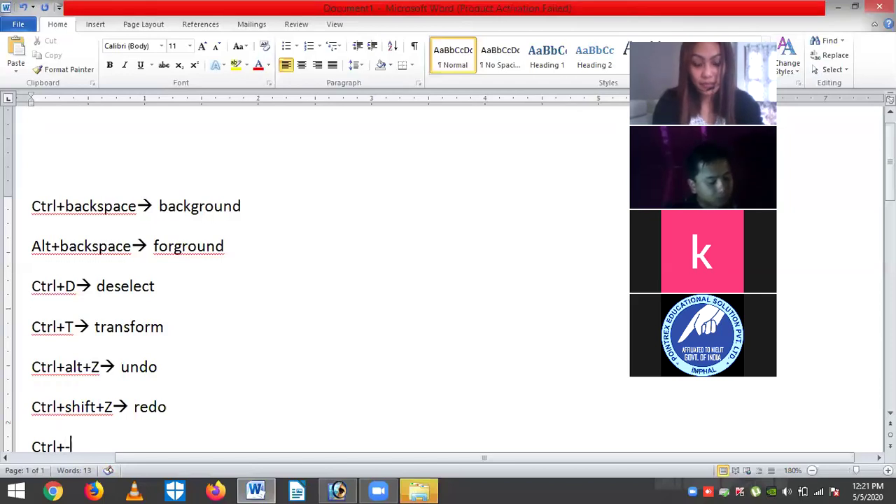
{"action": "key", "text": "BackSpace"}
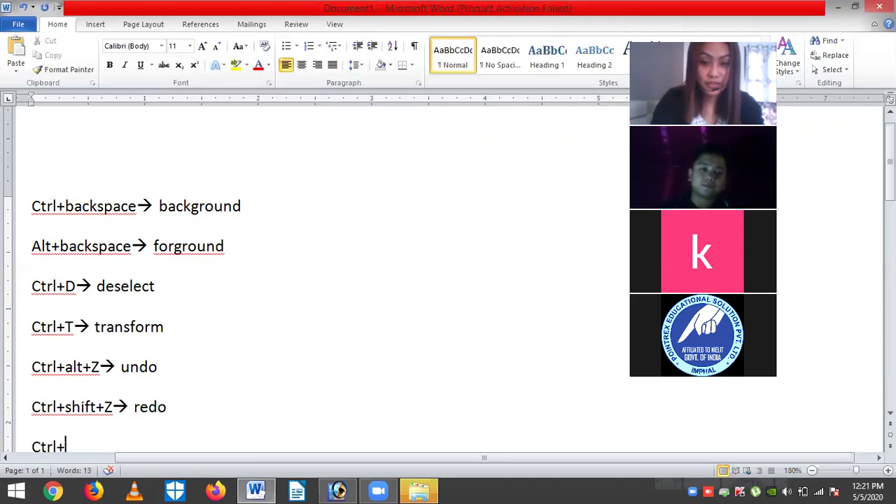
{"action": "type", "text": "--"}
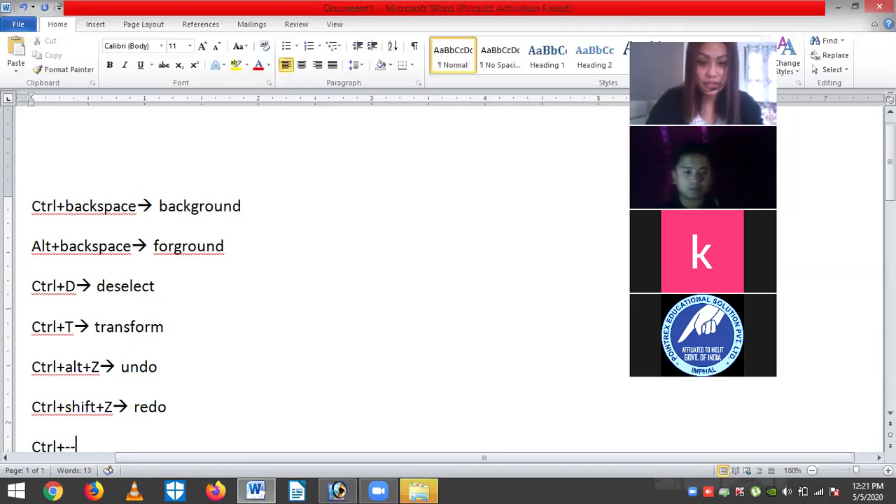
{"action": "type", "text": ">"}
{"action": "type", "text": "zoom in"}
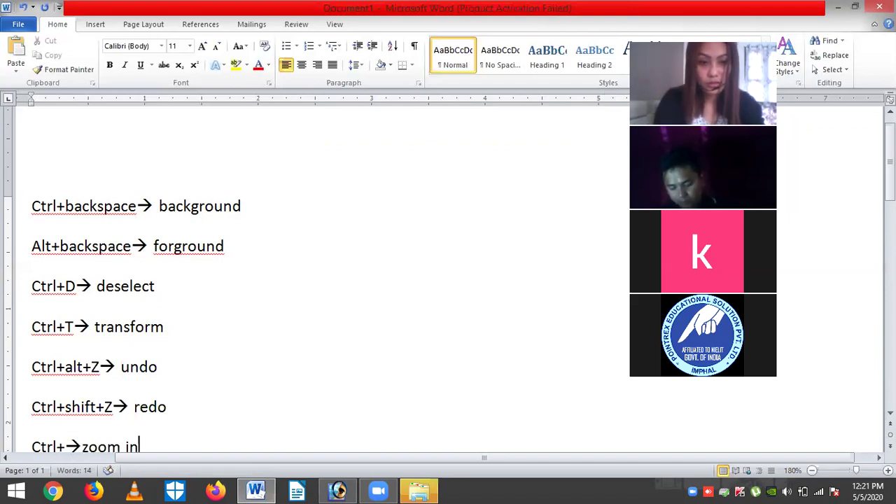
Add the zoom-out shortcut as an eighth line reading "Ctrl-→ zoom out"
{"action": "key", "text": "Return"}
{"action": "type", "text": "ctrl+"}
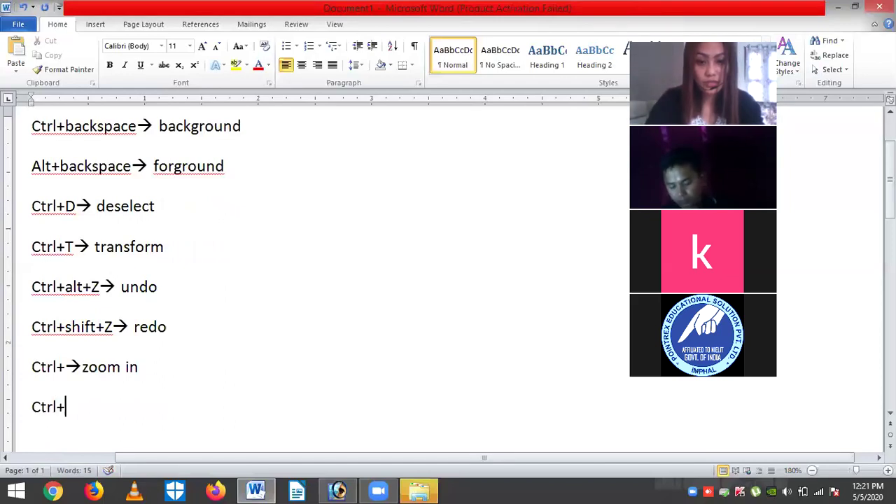
{"action": "key", "text": "BackSpace"}
{"action": "type", "text": "-"}
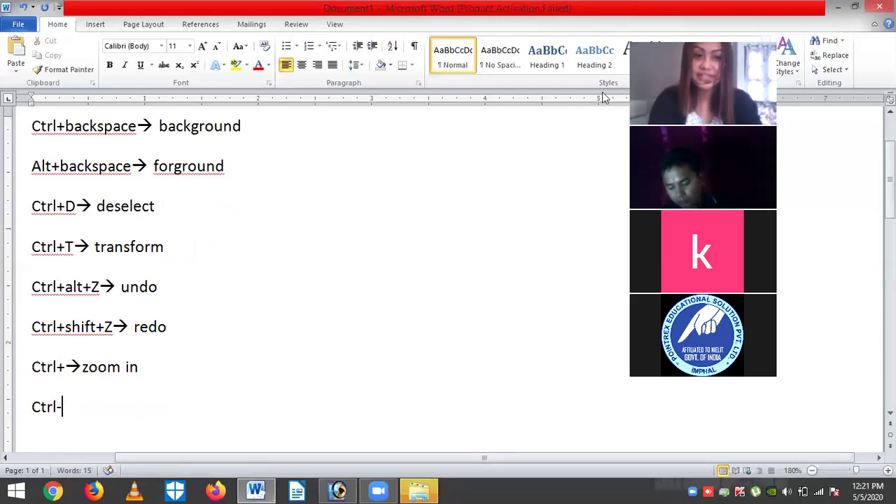
{"action": "type", "text": "--"}
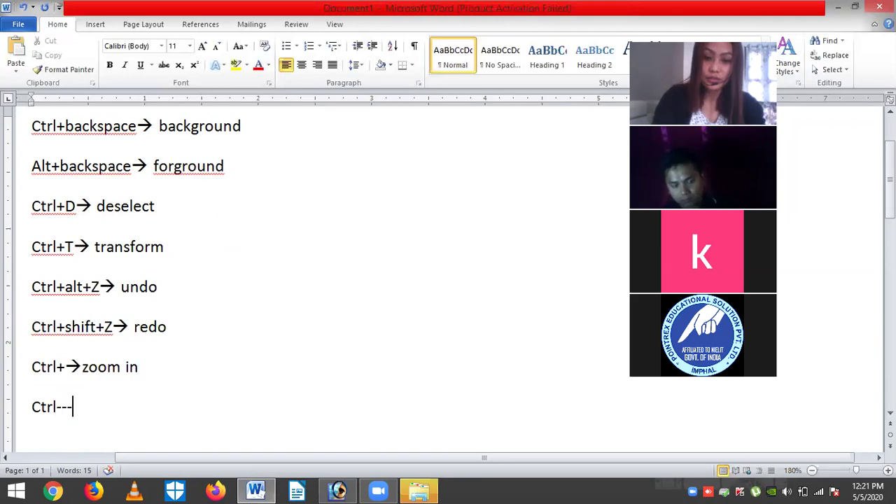
{"action": "type", "text": ">"}
{"action": "type", "text": "zoom o"}
{"action": "type", "text": "ut"}
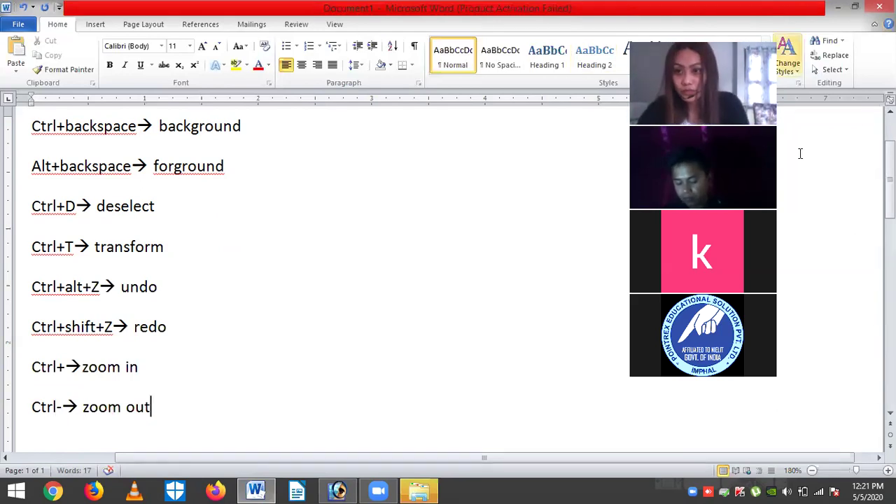
Switch to Photoshop and show the Untitled-1 document maximized in place of Untitled-2
{"action": "scroll", "coordinate": [315, 280], "scroll_direction": "up", "scroll_amount": 1}
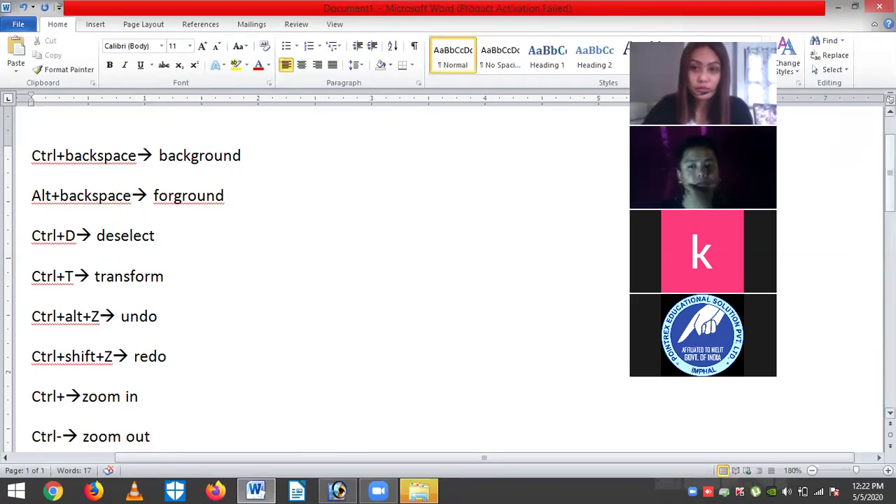
{"action": "scroll", "coordinate": [316, 280], "scroll_direction": "down", "scroll_amount": 1}
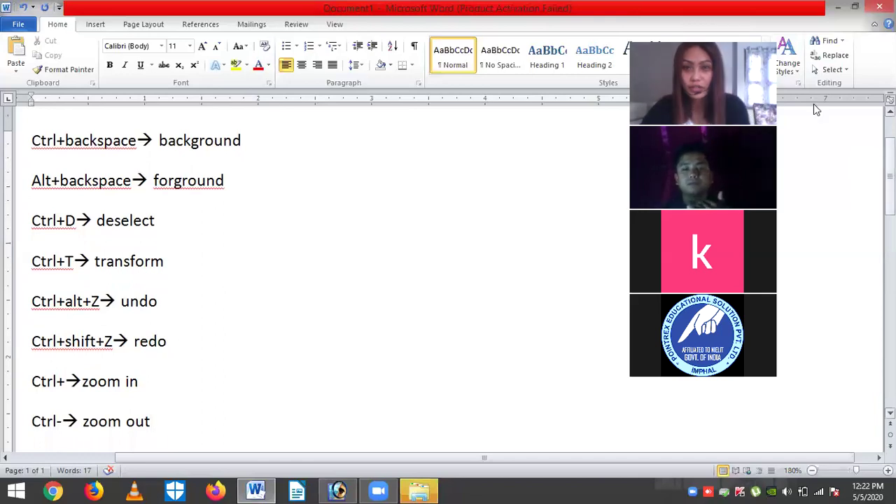
{"action": "left_click", "coordinate": [838, 7]}
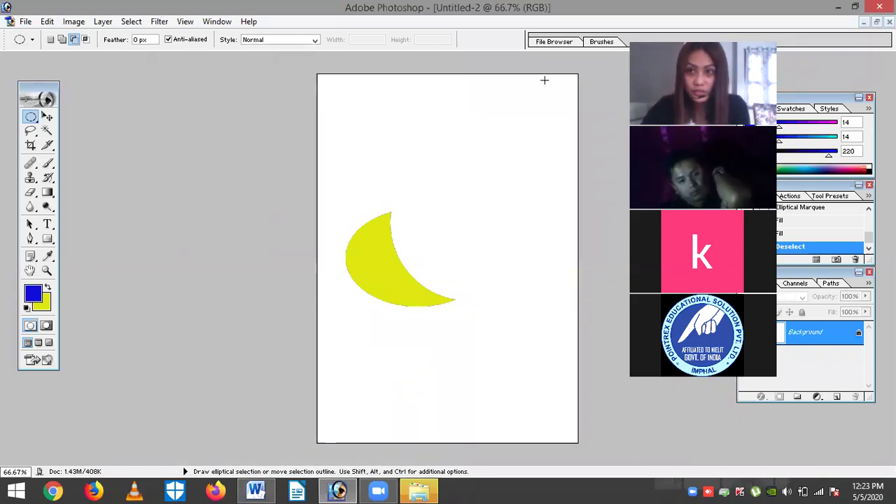
{"action": "left_click", "coordinate": [876, 21]}
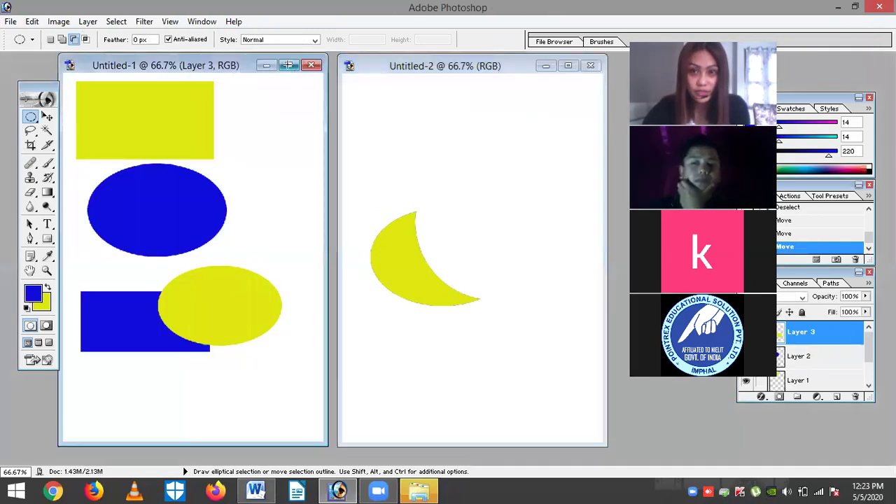
{"action": "left_click", "coordinate": [288, 65]}
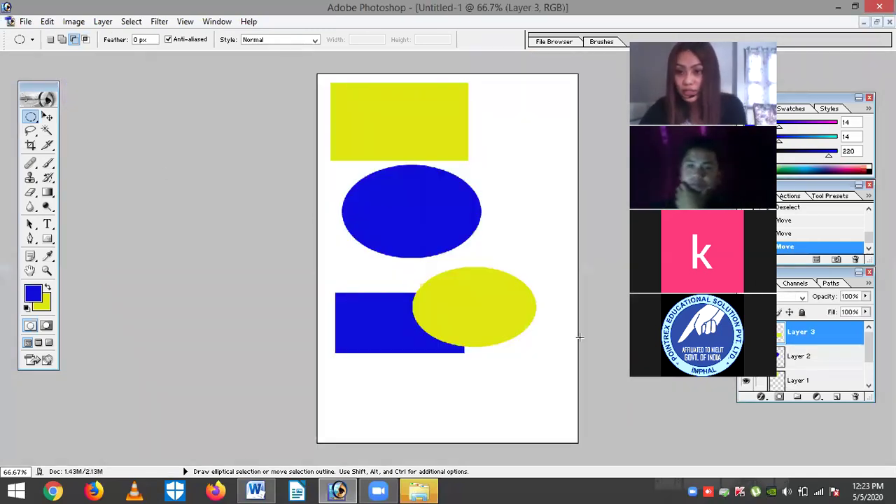
Make Layer 1 active and shift its yellow rectangle slightly to the right with the Move tool
{"action": "left_click", "coordinate": [803, 382]}
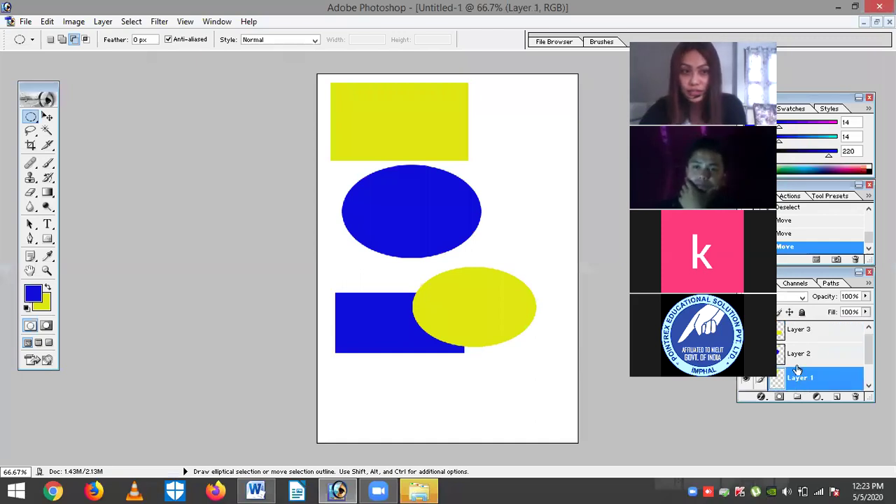
{"action": "left_click", "coordinate": [413, 138]}
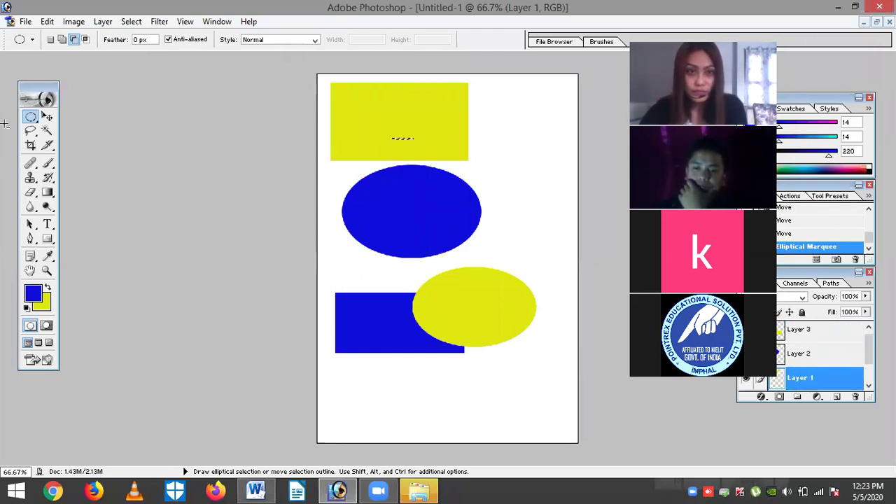
{"action": "key", "text": "ctrl+z"}
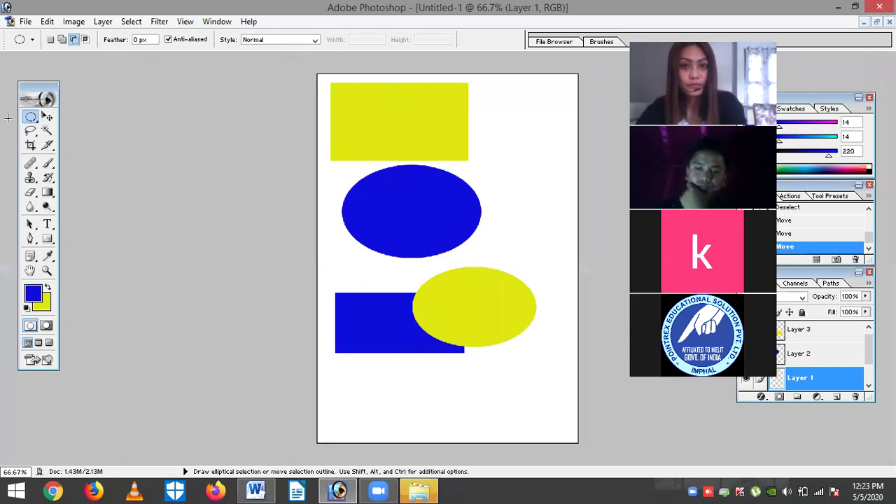
{"action": "left_click", "coordinate": [47, 116]}
{"action": "mouse_move", "coordinate": [413, 114]}
{"action": "left_mouse_down"}
{"action": "mouse_move", "coordinate": [343, 141]}
{"action": "mouse_move", "coordinate": [452, 116]}
{"action": "mouse_move", "coordinate": [421, 111]}
{"action": "left_mouse_up"}
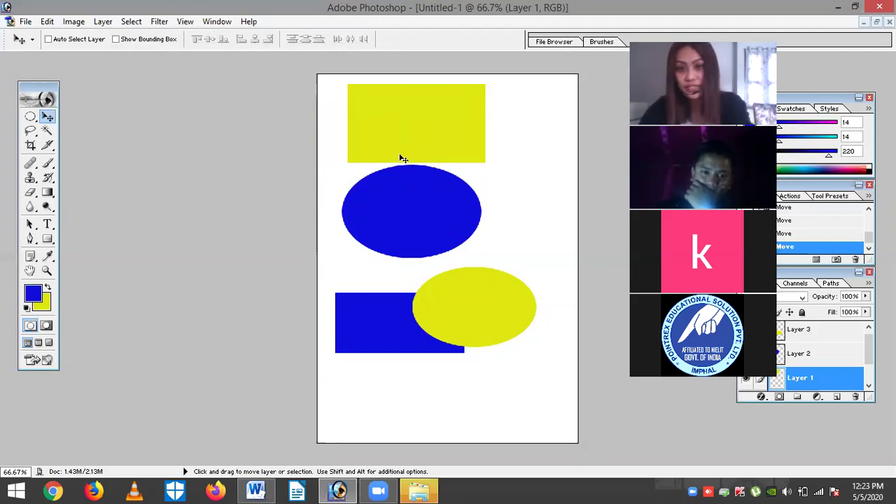
Free Transform the yellow rectangle, scaling it to about 93.8% width and 87.4% height and rotating it to about -45.9°
{"action": "key", "text": "ctrl+t"}
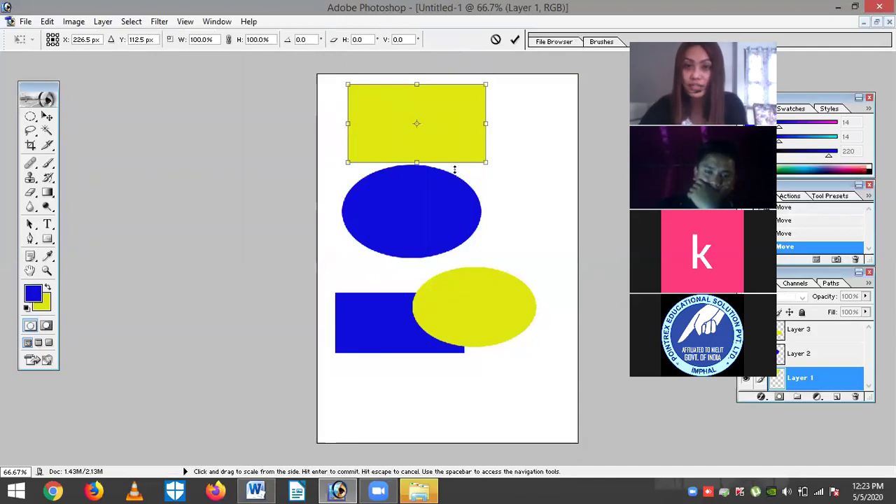
{"action": "mouse_move", "coordinate": [486, 162]}
{"action": "left_mouse_down"}
{"action": "mouse_move", "coordinate": [452, 138]}
{"action": "mouse_move", "coordinate": [478, 152]}
{"action": "left_mouse_up"}
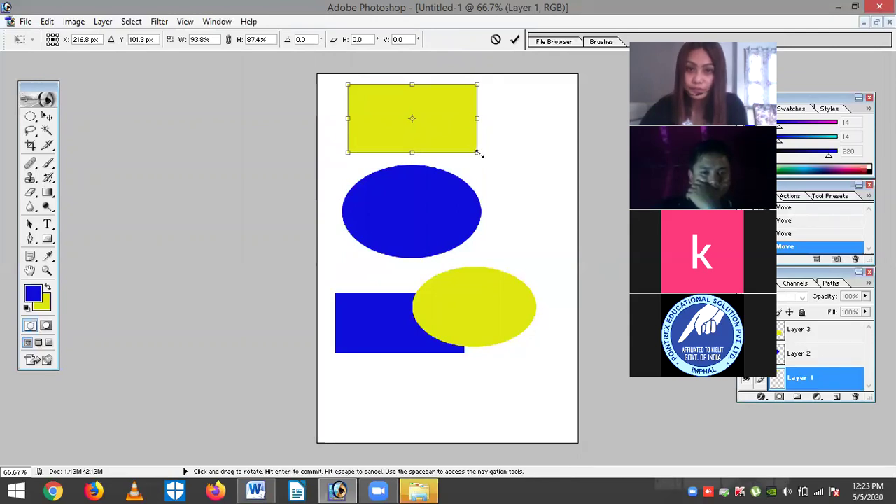
{"action": "left_click_drag", "start_coordinate": [486, 140], "coordinate": [491, 227]}
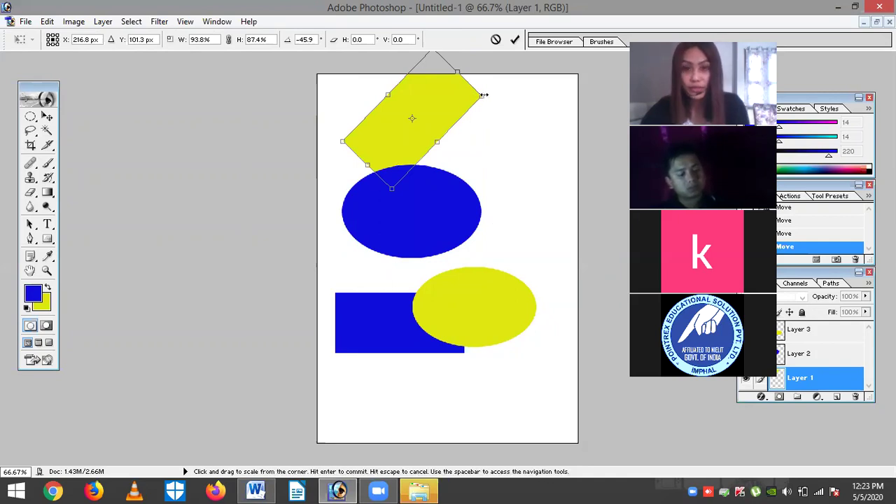
Rescale the tilted yellow rectangle to about 80.2% width and 62.8% height, move it to the page's upper right, and commit the transform
{"action": "left_click_drag", "start_coordinate": [484, 96], "coordinate": [489, 117]}
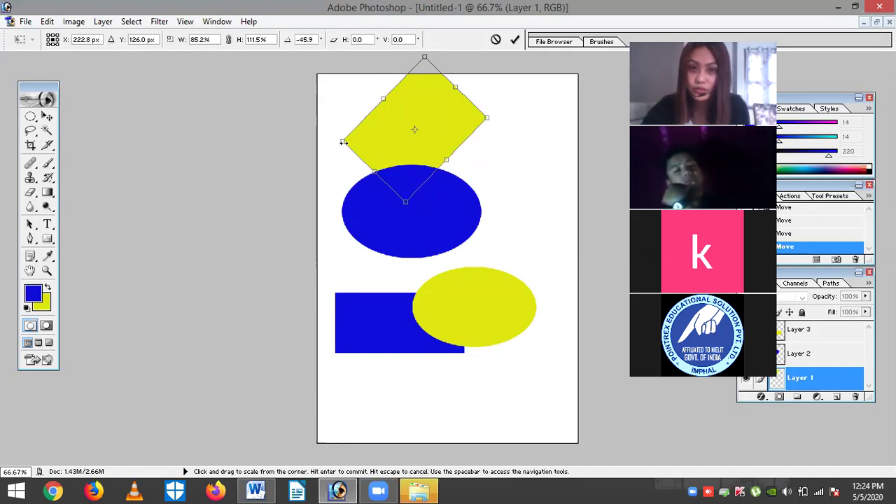
{"action": "left_click_drag", "start_coordinate": [342, 142], "coordinate": [375, 162]}
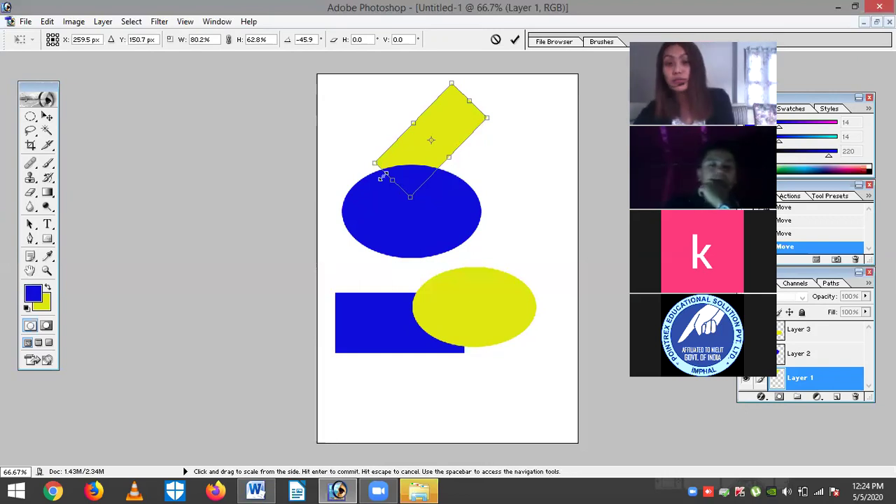
{"action": "left_click_drag", "start_coordinate": [454, 132], "coordinate": [492, 147]}
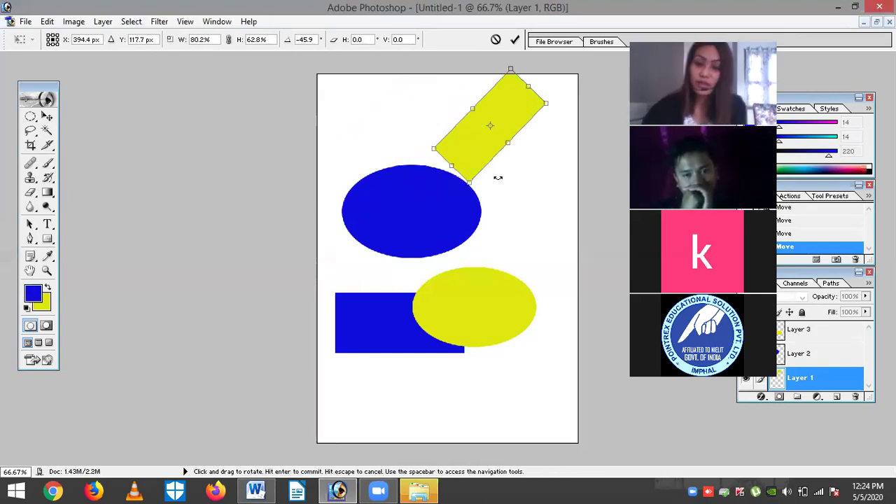
{"action": "key", "text": "Return"}
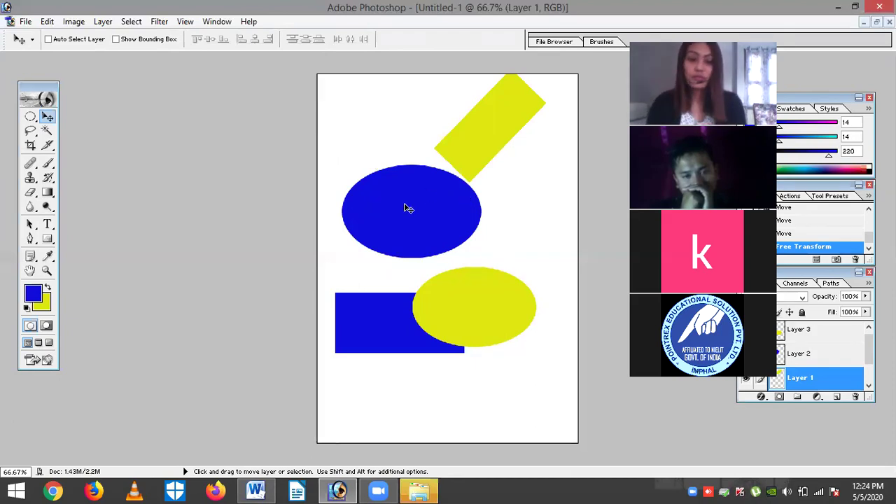
Zoom the document in to 200% and back out to 66.7%
{"action": "key", "text": "ctrl+plus"}
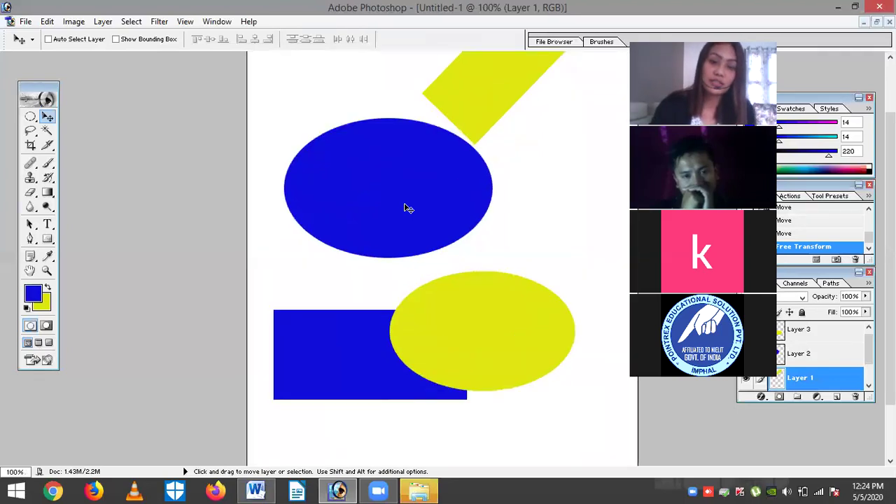
{"action": "key", "text": "ctrl+plus"}
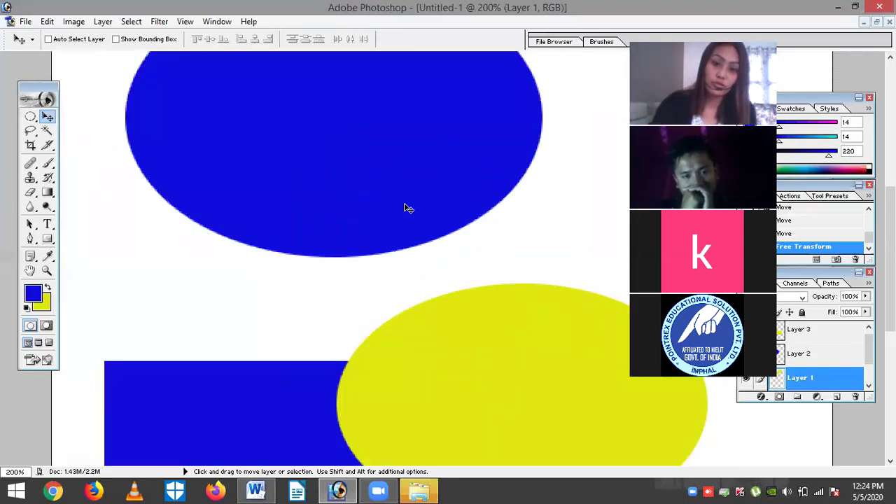
{"action": "key", "text": "ctrl+minus"}
{"action": "key", "text": "ctrl+minus"}
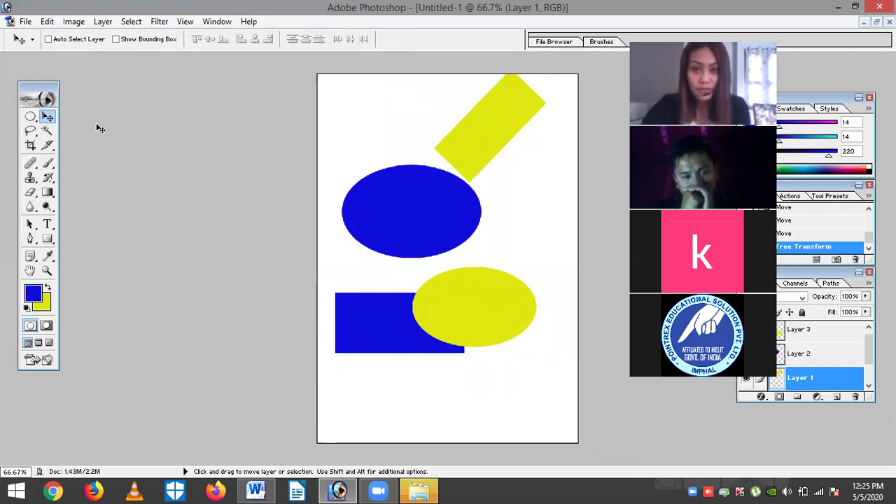
Trace a freehand selection around the blue ellipse with the standard Lasso tool
{"action": "left_click", "coordinate": [33, 132]}
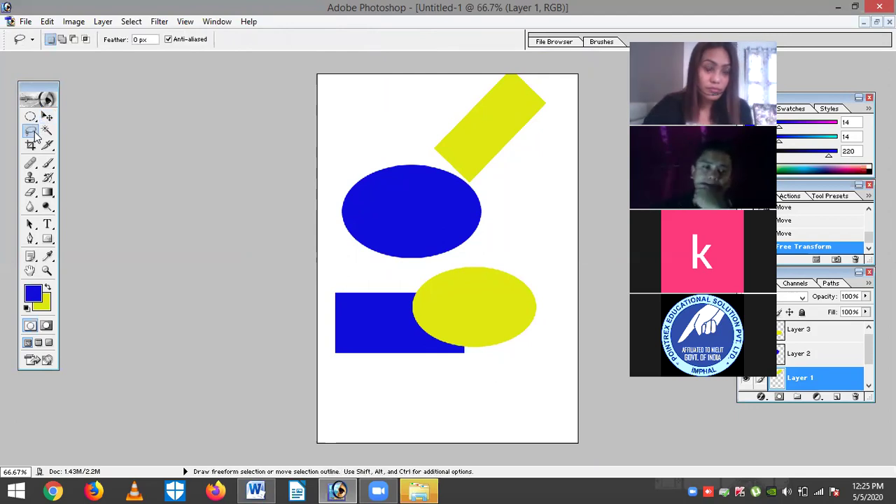
{"action": "left_click", "coordinate": [34, 131]}
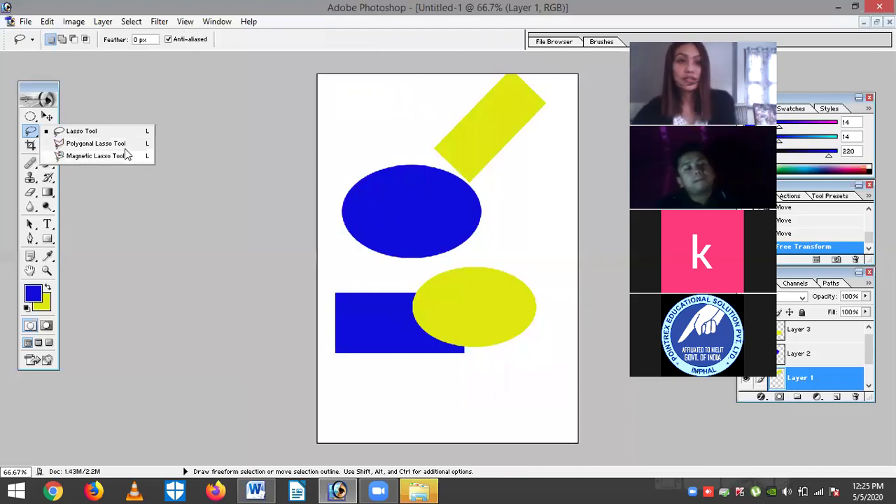
{"action": "left_click", "coordinate": [72, 132]}
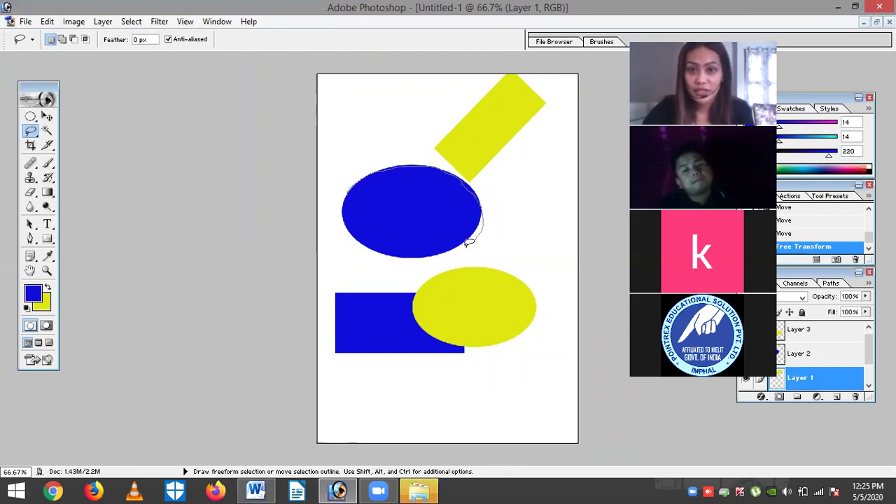
{"action": "mouse_move", "coordinate": [403, 256]}
{"action": "left_mouse_down"}
{"action": "mouse_move", "coordinate": [352, 230]}
{"action": "mouse_move", "coordinate": [348, 194]}
{"action": "mouse_move", "coordinate": [360, 203]}
{"action": "left_mouse_up"}
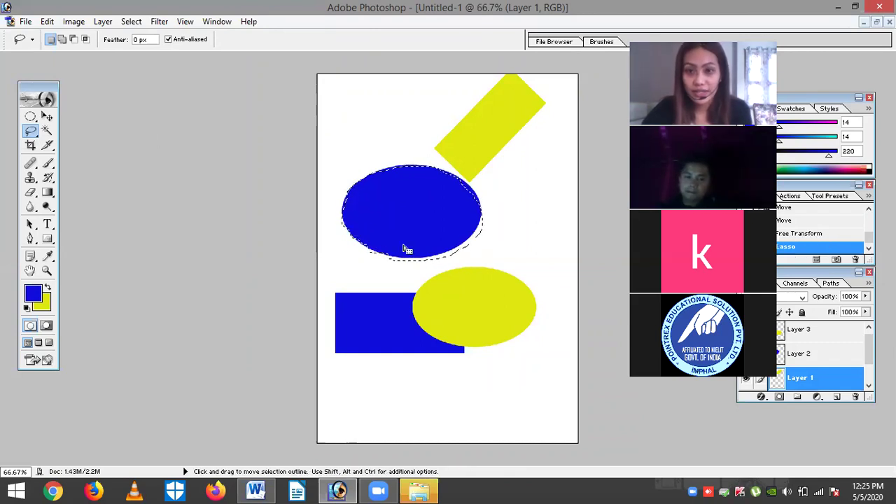
Try to move the lassoed blue ellipse with the Move tool while Layer 1 is active
{"action": "left_click", "coordinate": [47, 119]}
{"action": "left_click_drag", "start_coordinate": [400, 202], "coordinate": [413, 207]}
{"action": "left_click", "coordinate": [448, 194]}
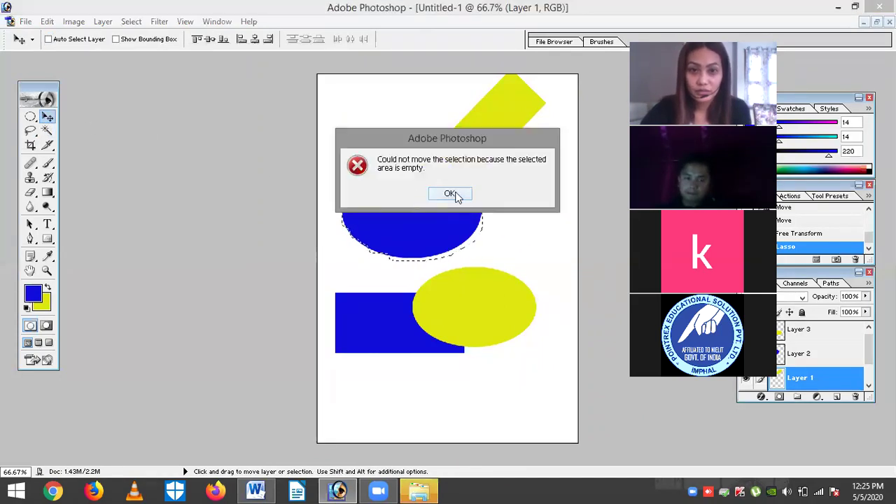
Retry moving the lassoed area over the blue ellipse on Layer 1, dismissing the alerts and the Save As dialog
{"action": "left_click", "coordinate": [452, 194]}
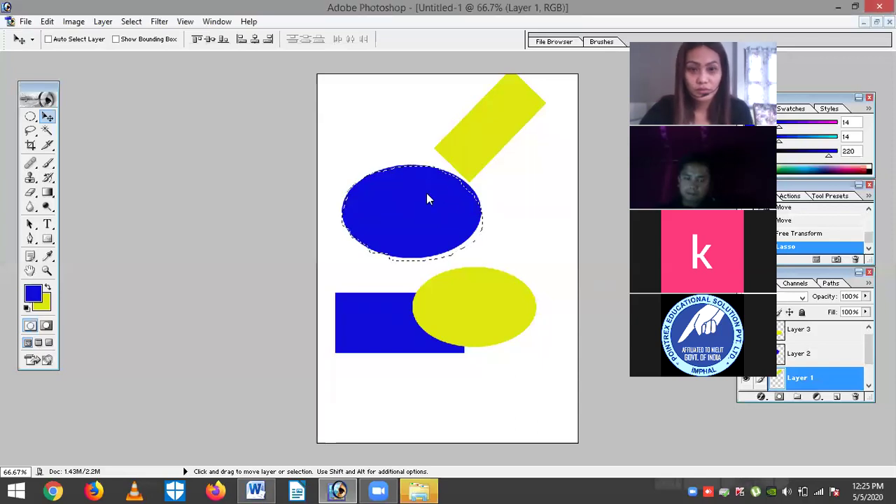
{"action": "left_click_drag", "start_coordinate": [427, 199], "coordinate": [430, 202]}
{"action": "left_click", "coordinate": [448, 194]}
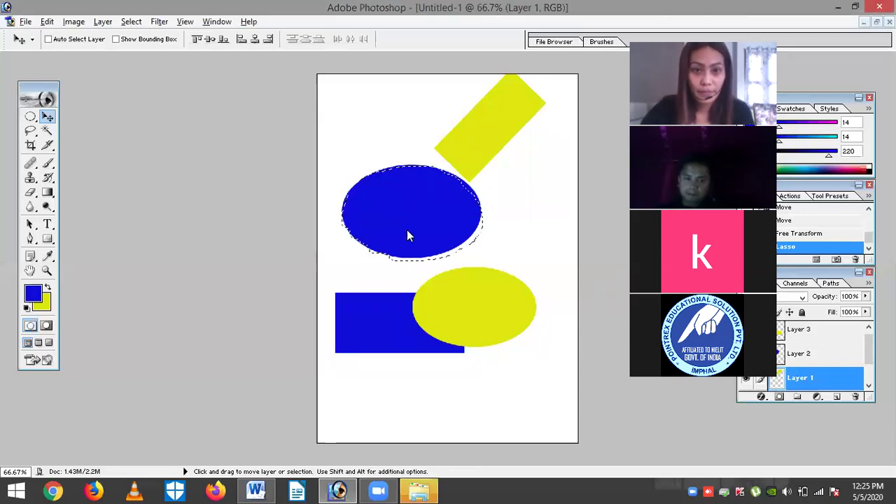
{"action": "left_click_drag", "start_coordinate": [407, 231], "coordinate": [409, 232]}
{"action": "left_click", "coordinate": [450, 194]}
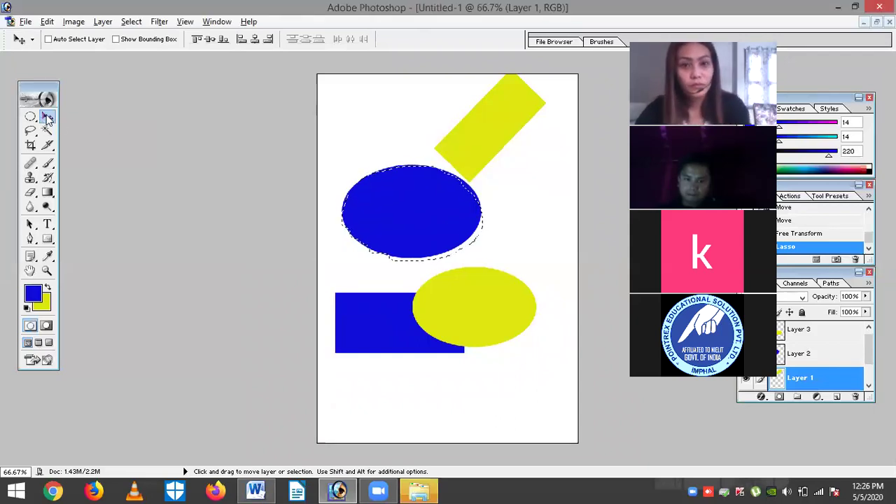
{"action": "key", "text": "ctrl+s"}
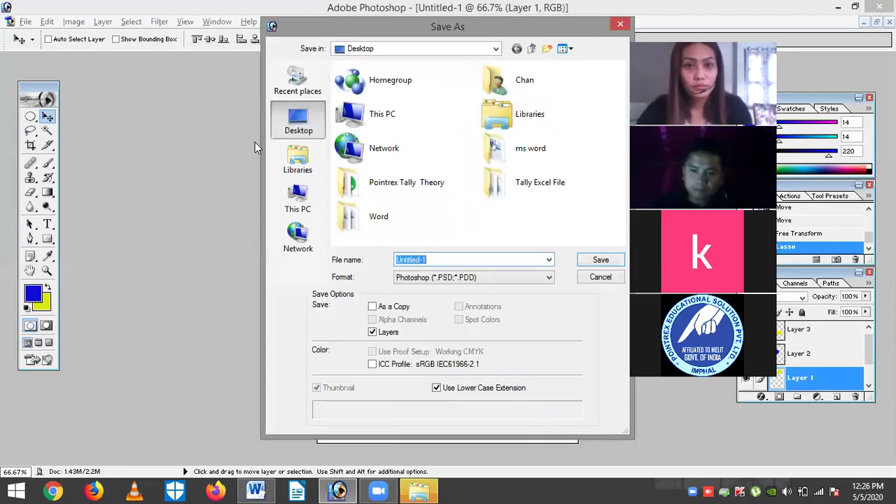
{"action": "left_click", "coordinate": [619, 26]}
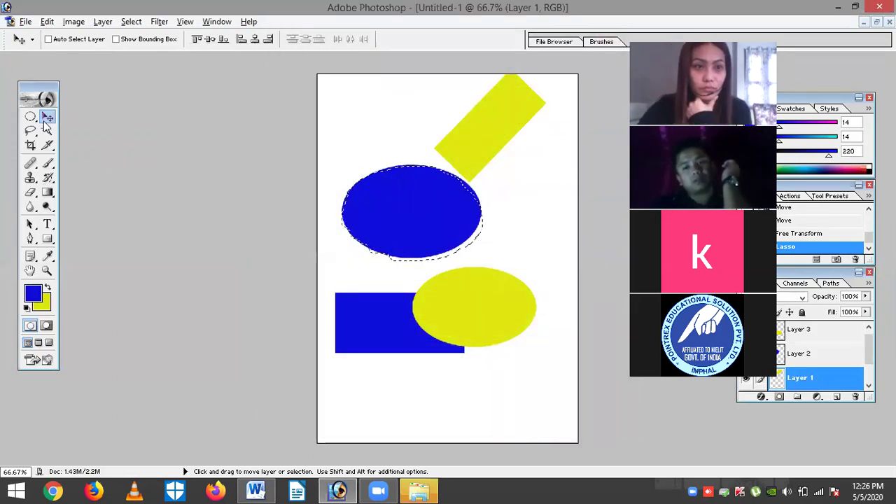
{"action": "left_click", "coordinate": [376, 224]}
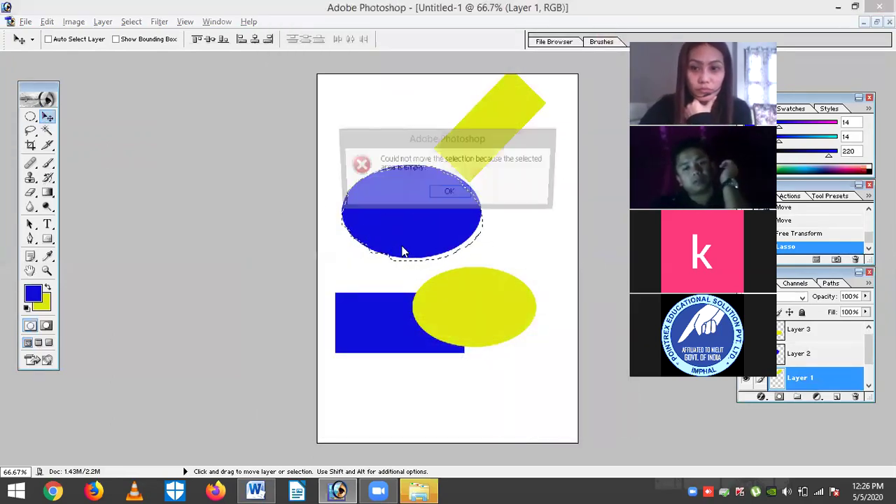
{"action": "left_click", "coordinate": [446, 194]}
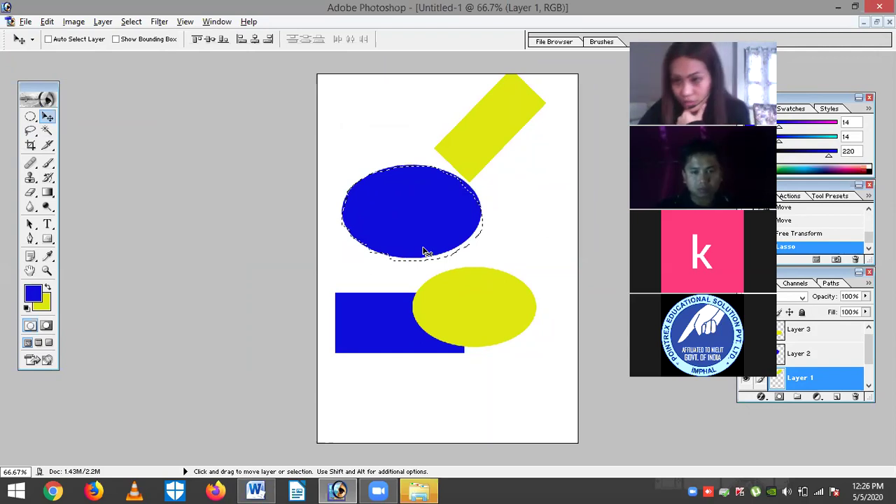
Fill the lassoed selection on Layer 1 with the yellow background colour
{"action": "mouse_move", "coordinate": [870, 356]}
{"action": "left_mouse_down"}
{"action": "mouse_move", "coordinate": [870, 369]}
{"action": "mouse_move", "coordinate": [869, 354]}
{"action": "left_mouse_up"}
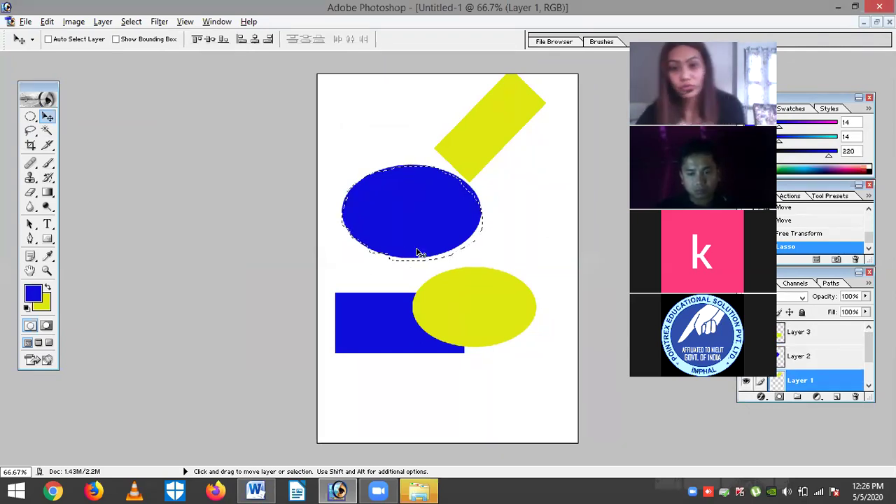
{"action": "key", "text": "alt+BackSpace"}
{"action": "key", "text": "Up"}
{"action": "key", "text": "Up"}
{"action": "key", "text": "Left"}
{"action": "key", "text": "Left"}
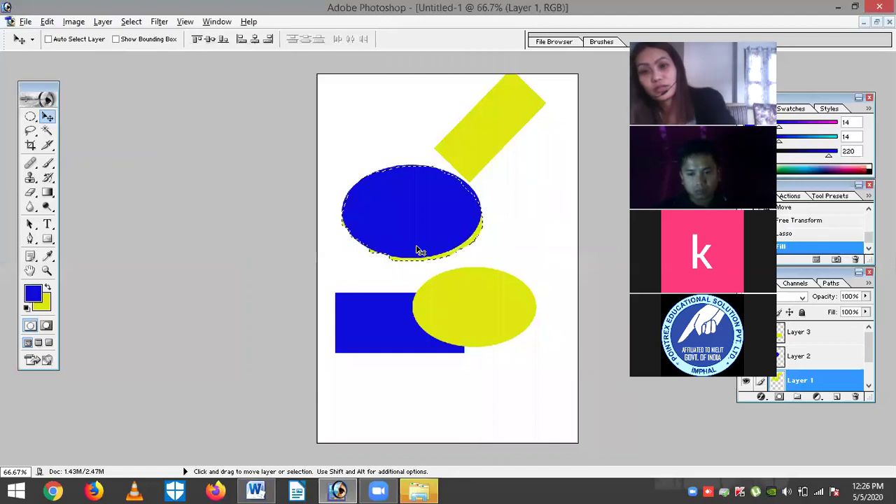
Move the yellow-filled selection to the right of the blue ellipse, against the page's right edge
{"action": "left_click_drag", "start_coordinate": [462, 216], "coordinate": [540, 212]}
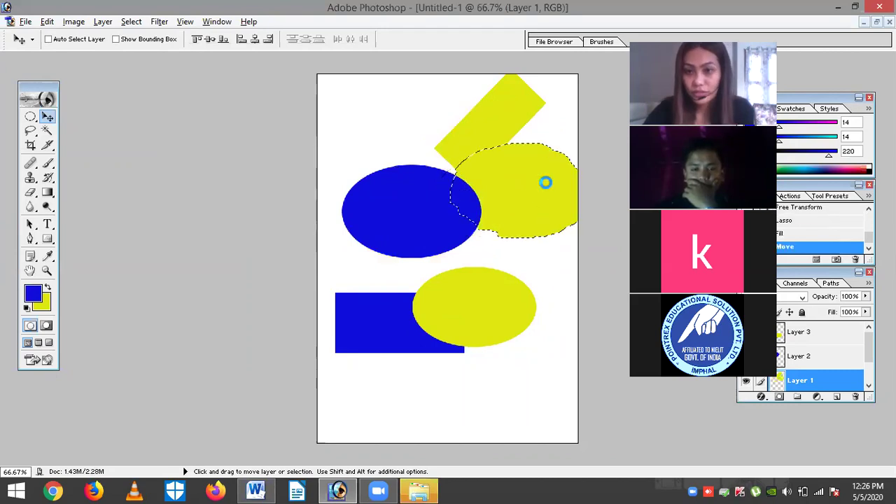
{"action": "key", "text": "shift+Right"}
{"action": "key", "text": "shift+Right"}
{"action": "key", "text": "shift+Right"}
{"action": "key", "text": "shift+Right"}
{"action": "key", "text": "shift+Right"}
{"action": "key", "text": "shift+Right"}
{"action": "key", "text": "shift+Right"}
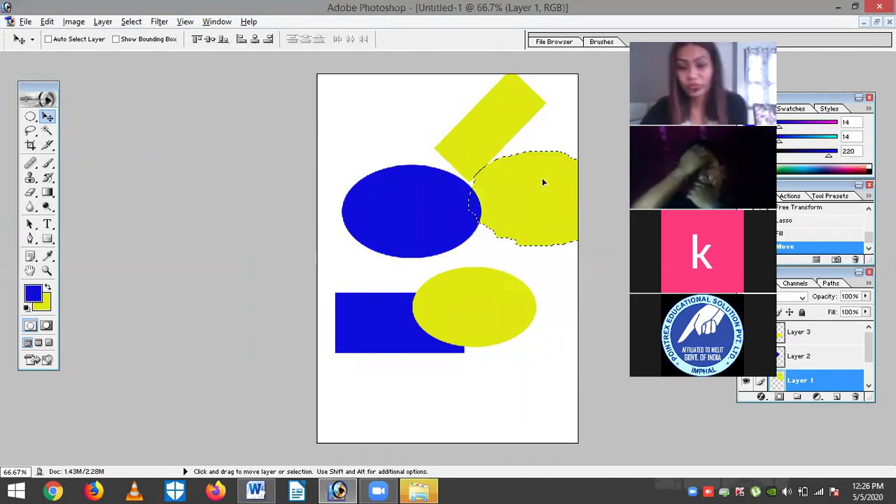
Refill the selected shape with the blue foreground colour and shift it slightly left and down
{"action": "key", "text": "alt+BackSpace"}
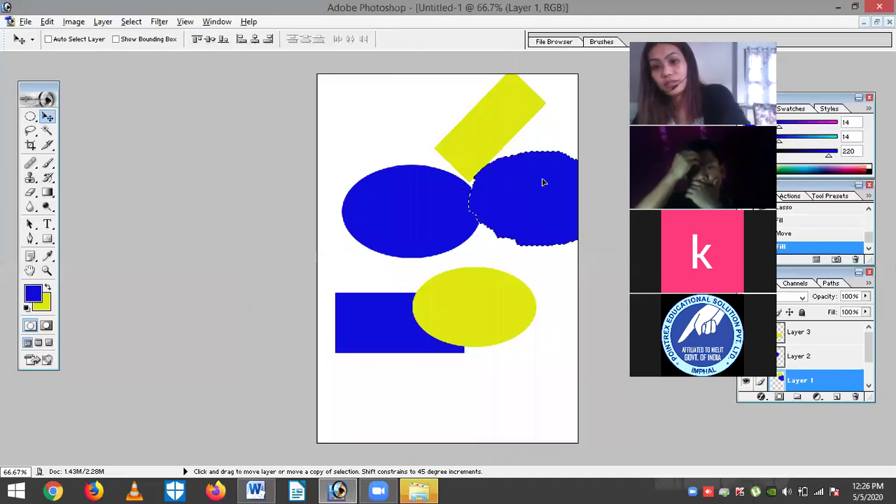
{"action": "left_click_drag", "start_coordinate": [543, 182], "coordinate": [523, 189]}
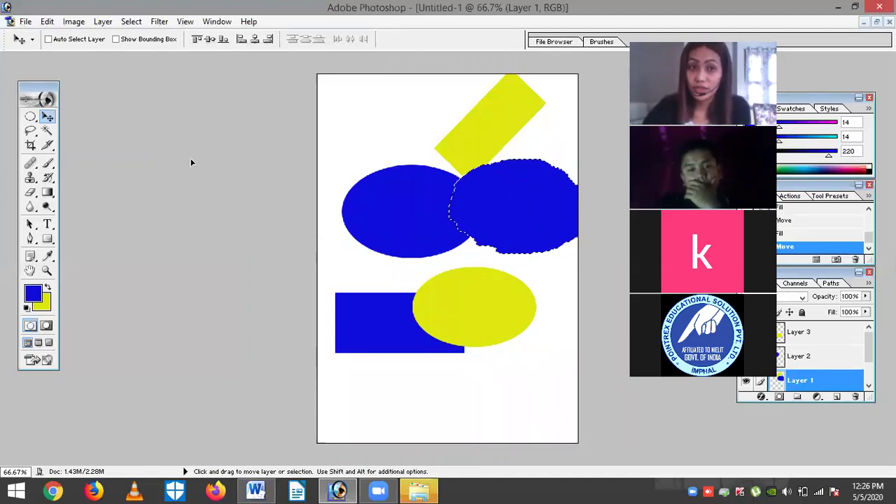
Move the selected blue freehand shape to the page's upper-left corner and deselect it
{"action": "left_click", "coordinate": [31, 131]}
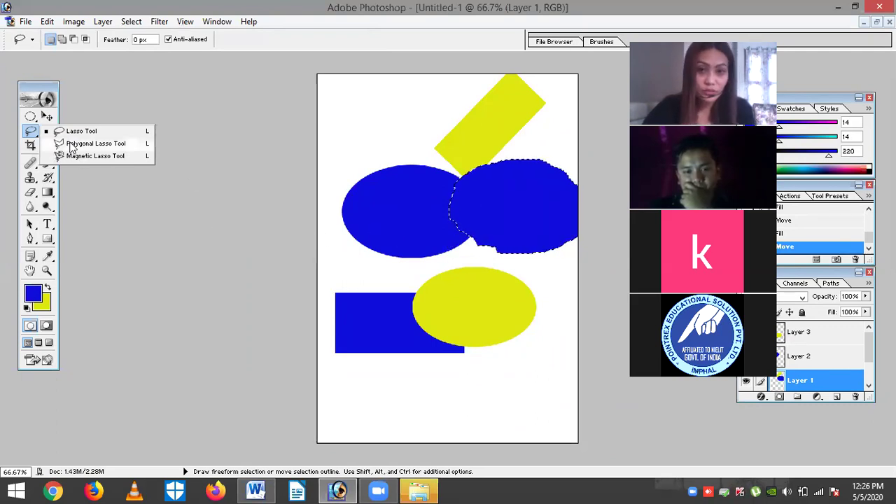
{"action": "mouse_move", "coordinate": [499, 210]}
{"action": "left_mouse_down"}
{"action": "mouse_move", "coordinate": [366, 106]}
{"action": "mouse_move", "coordinate": [365, 114]}
{"action": "left_mouse_up"}
{"action": "key", "text": "ctrl+d"}
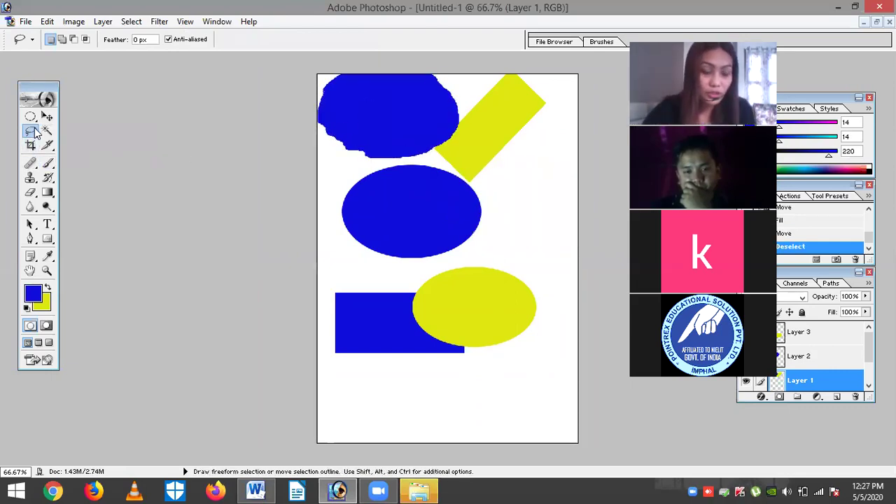
Outline a closed triangular selection inside the blue ellipse with the Polygonal Lasso tool
{"action": "left_click_drag", "start_coordinate": [35, 134], "coordinate": [60, 146]}
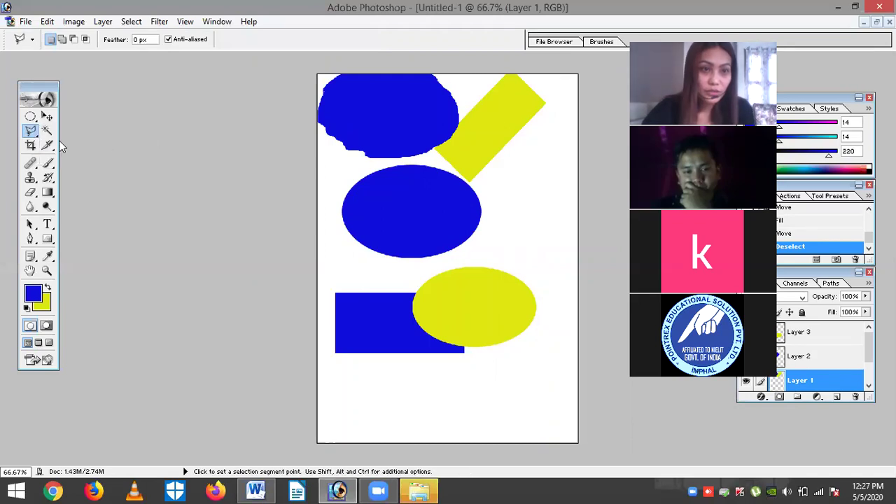
{"action": "left_click", "coordinate": [349, 190]}
{"action": "left_click", "coordinate": [407, 165]}
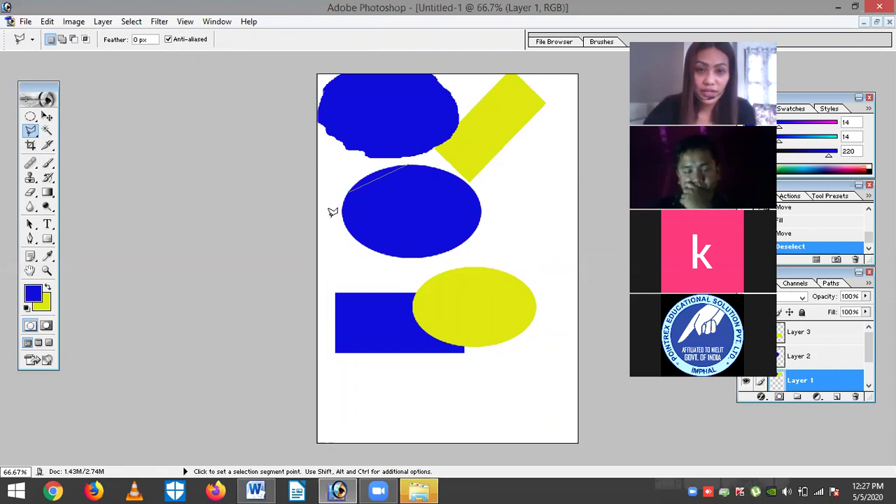
{"action": "left_click", "coordinate": [419, 165]}
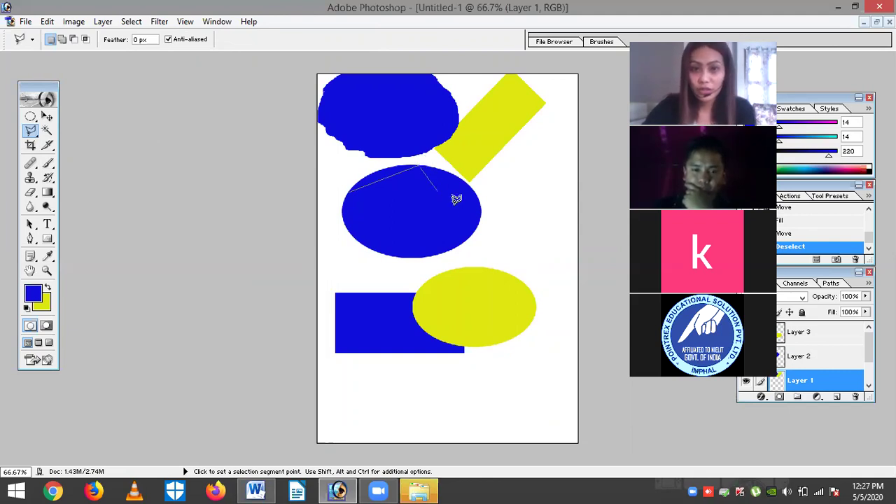
{"action": "left_click", "coordinate": [478, 223]}
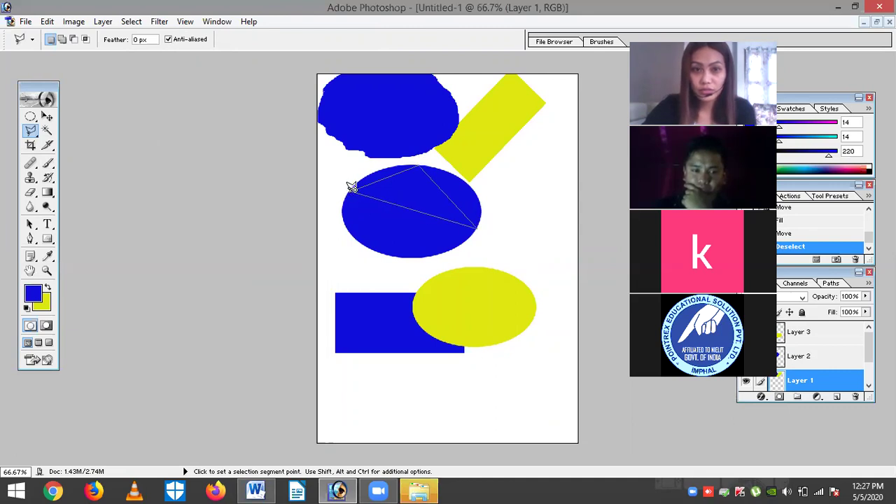
{"action": "left_click", "coordinate": [348, 189]}
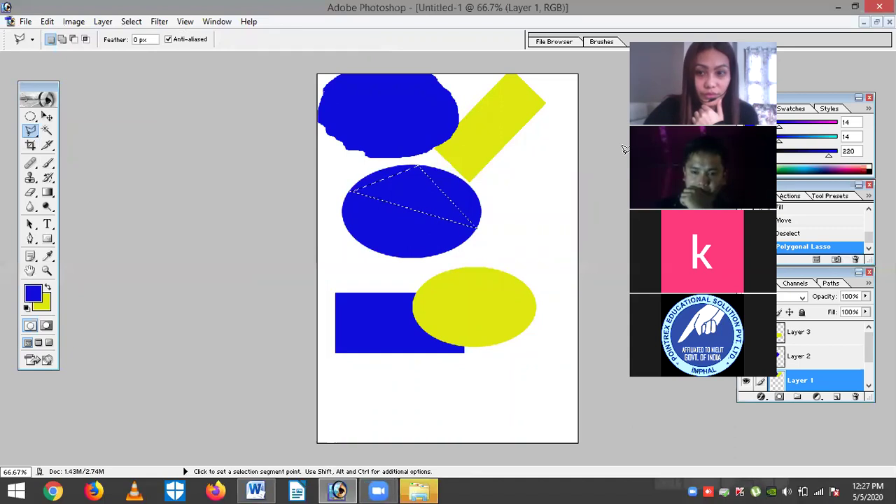
Trace around the overlapping yellow ellipse and blue rectangle together with the Magnetic Lasso tool
{"action": "left_click", "coordinate": [32, 129]}
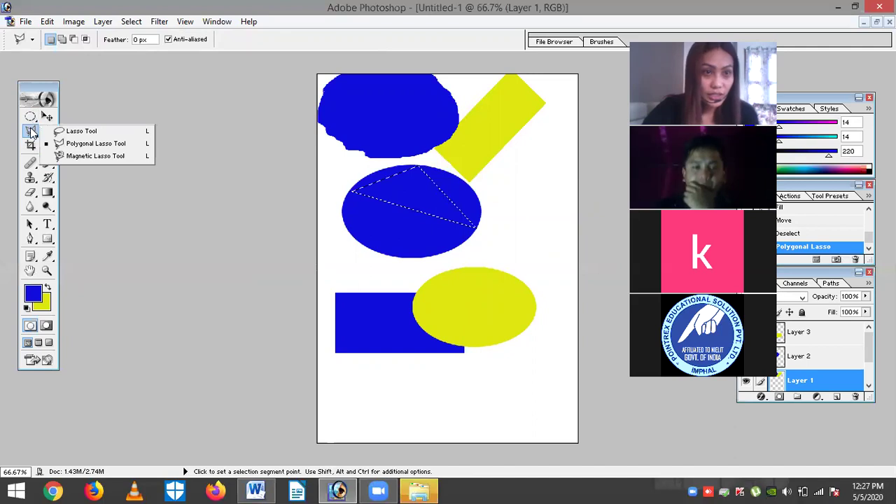
{"action": "left_click", "coordinate": [74, 157]}
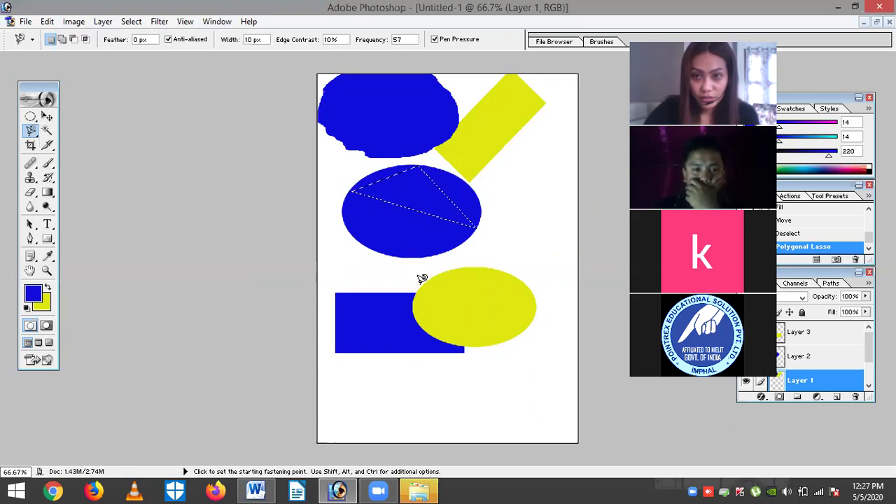
{"action": "left_click", "coordinate": [424, 282]}
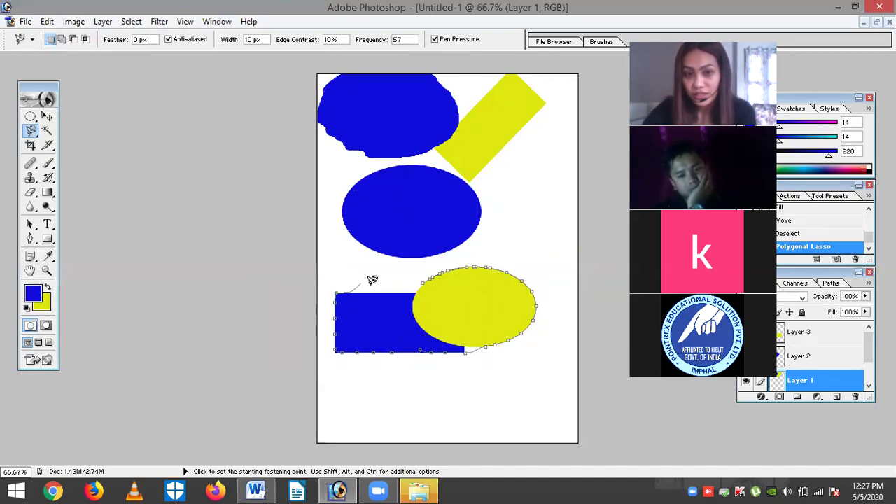
{"action": "left_click", "coordinate": [425, 276]}
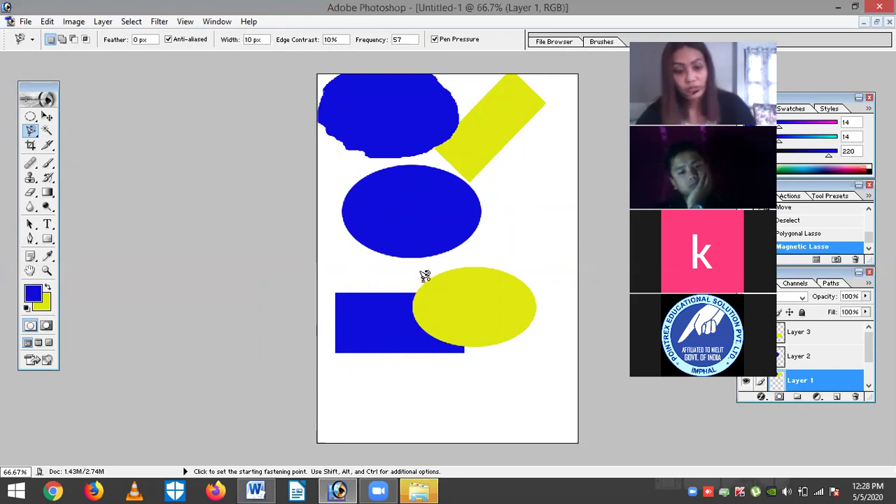
Trace the edge of the yellow ellipse alone with the Magnetic Lasso and close the outline at its starting point
{"action": "left_click", "coordinate": [423, 279]}
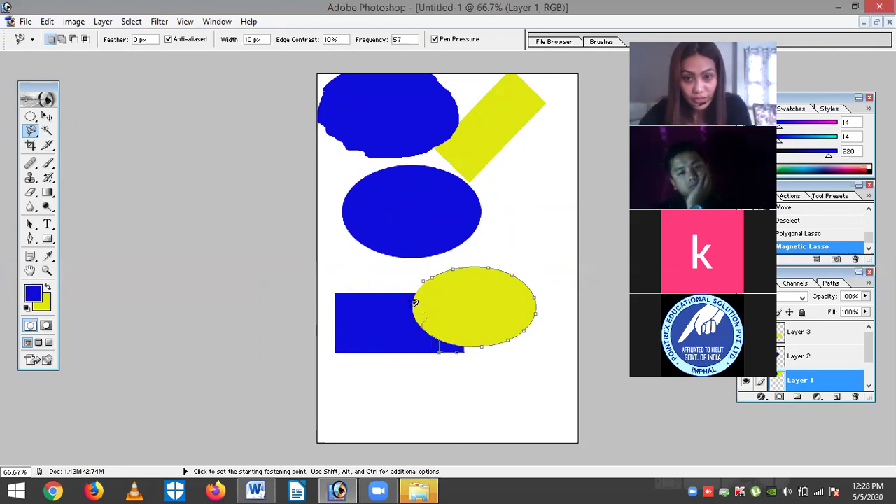
{"action": "left_click", "coordinate": [425, 276]}
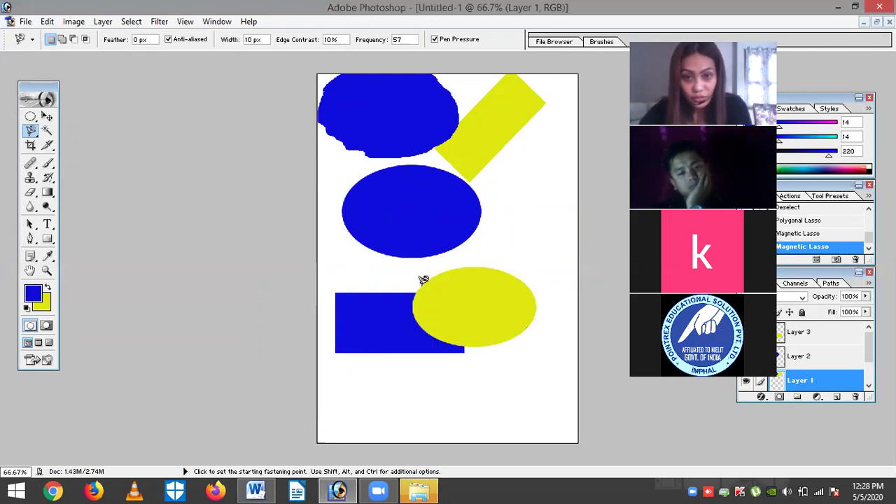
{"action": "left_click", "coordinate": [424, 278]}
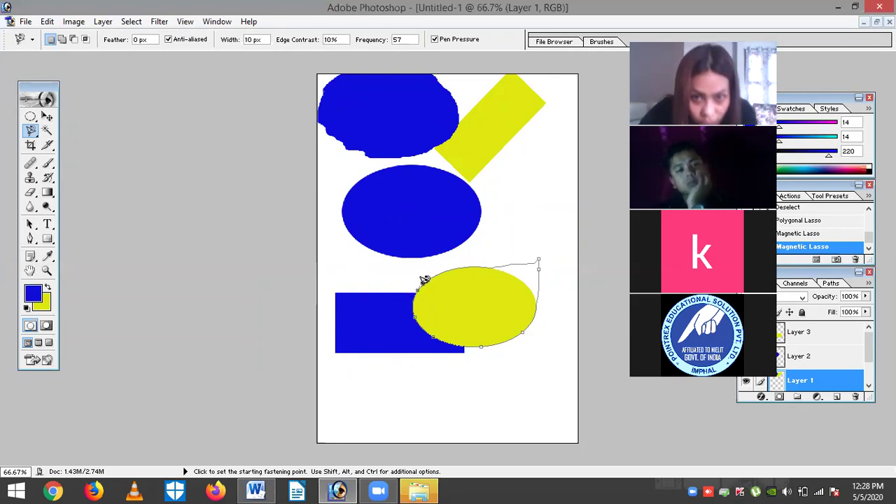
{"action": "left_click", "coordinate": [425, 280]}
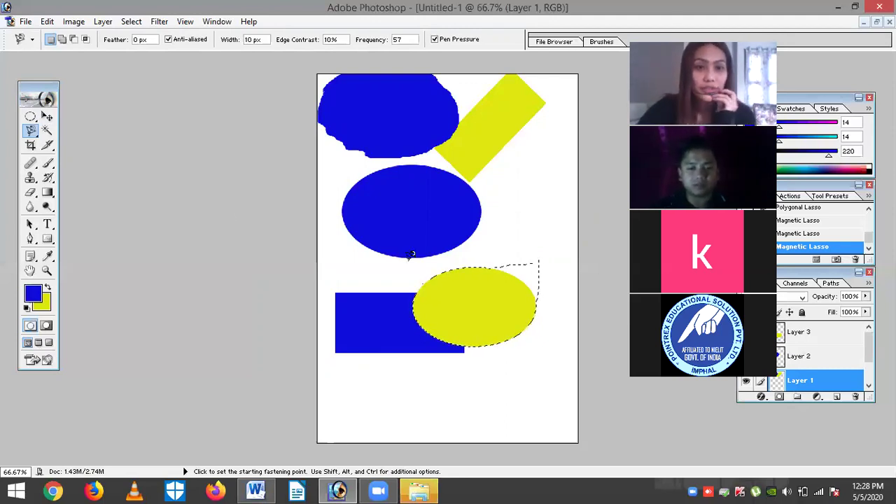
Show the marquee tool variants, comparing them with the lasso group, and leave the Elliptical Marquee tool active
{"action": "left_click", "coordinate": [31, 117]}
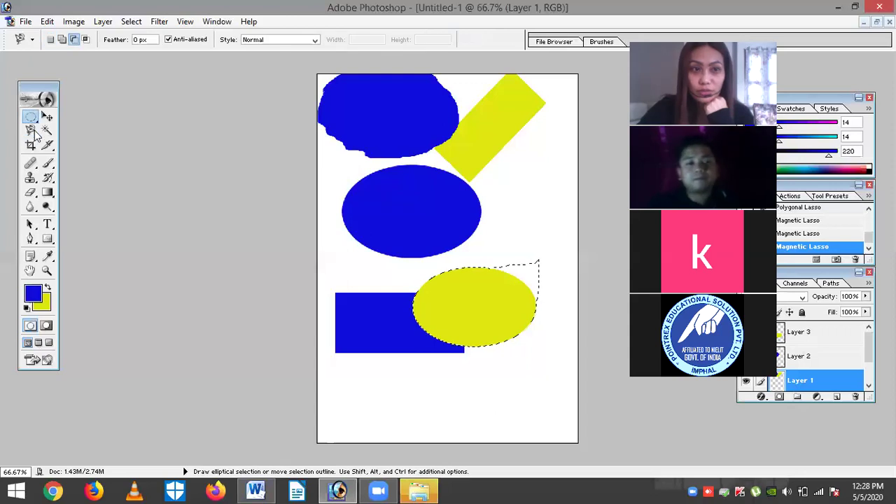
{"action": "left_click", "coordinate": [33, 131]}
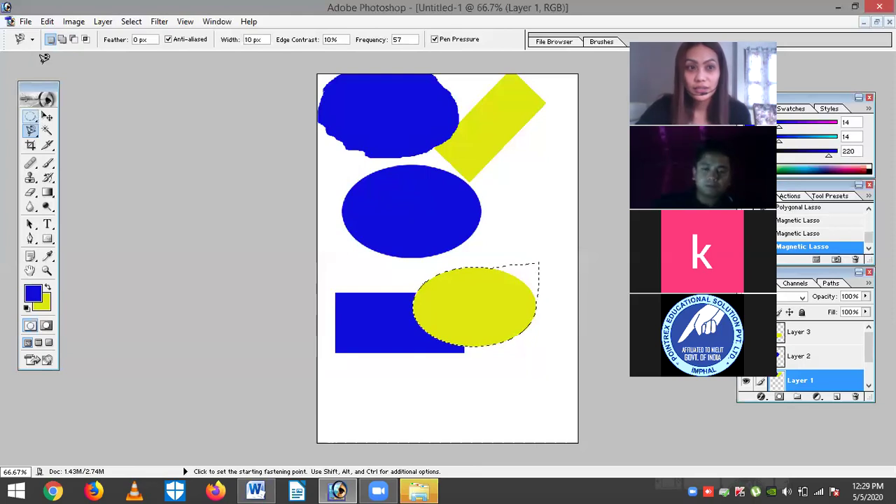
{"action": "left_click", "coordinate": [31, 119]}
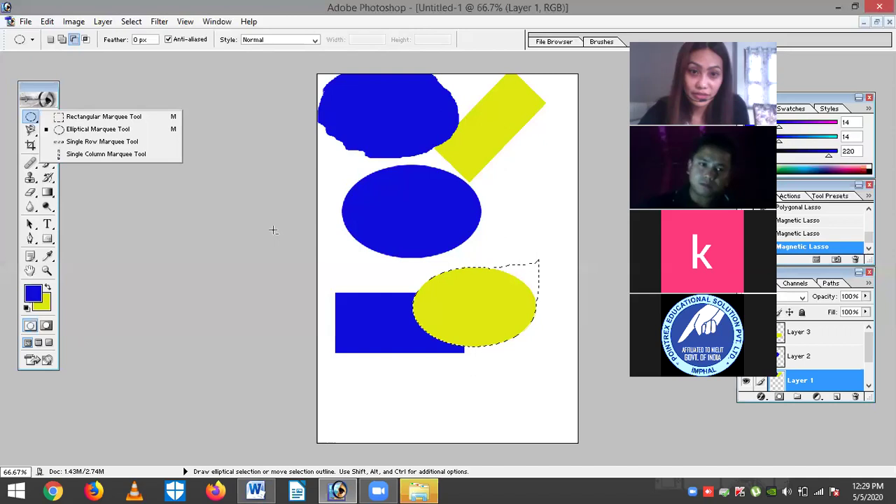
{"action": "left_click", "coordinate": [227, 160]}
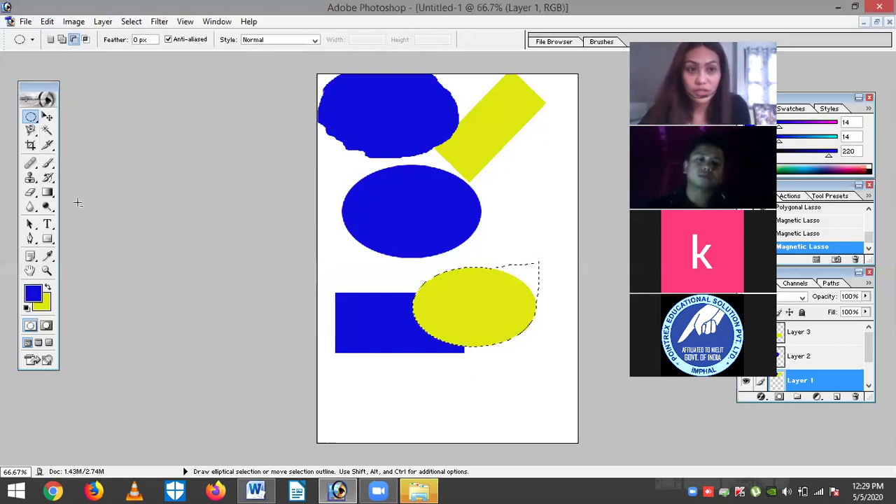